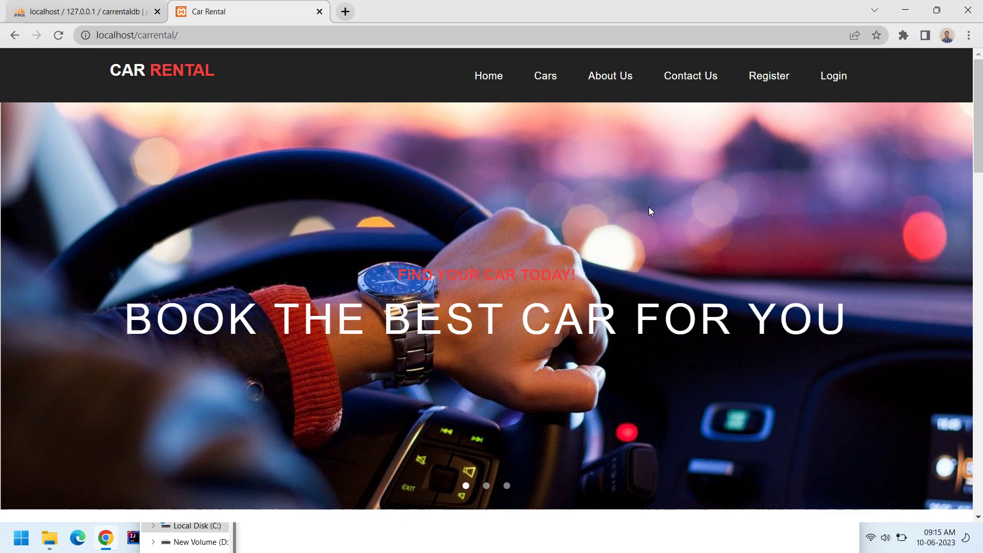
Browse the Cars, About Us, Contact Us and Register pages of the site.
{"action": "scroll", "coordinate": [714, 222], "scroll_direction": "down", "scroll_amount": 10}
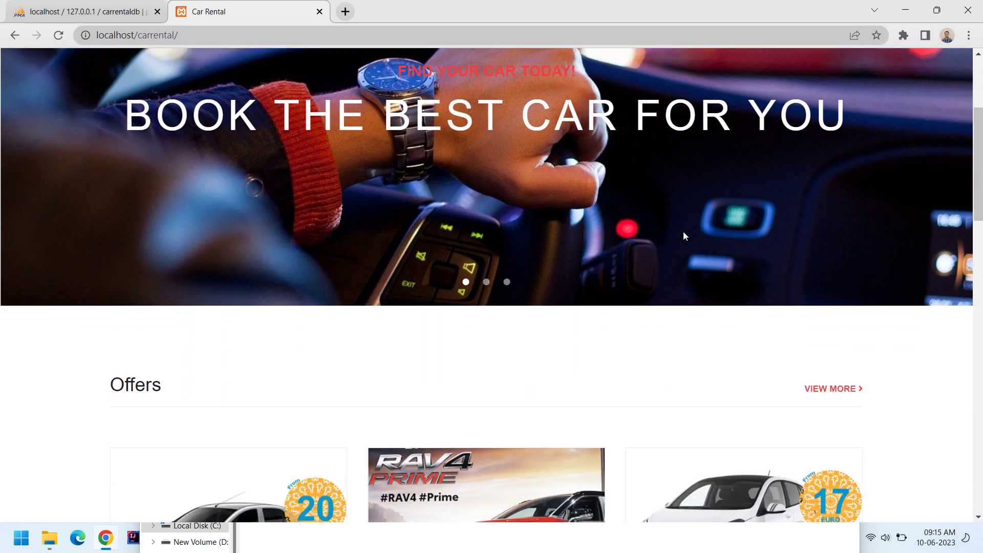
{"action": "scroll", "coordinate": [683, 238], "scroll_direction": "down", "scroll_amount": 15}
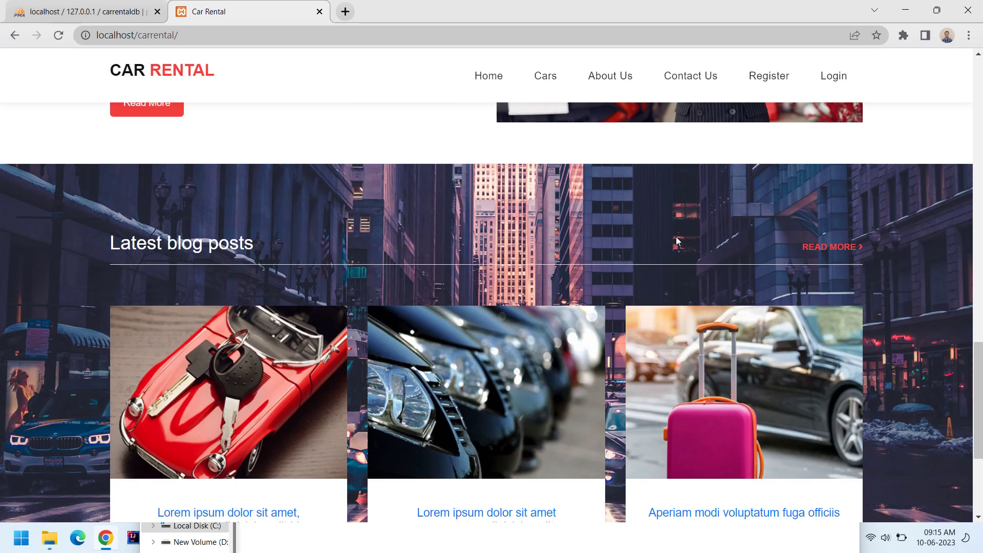
{"action": "scroll", "coordinate": [676, 241], "scroll_direction": "up", "scroll_amount": 20}
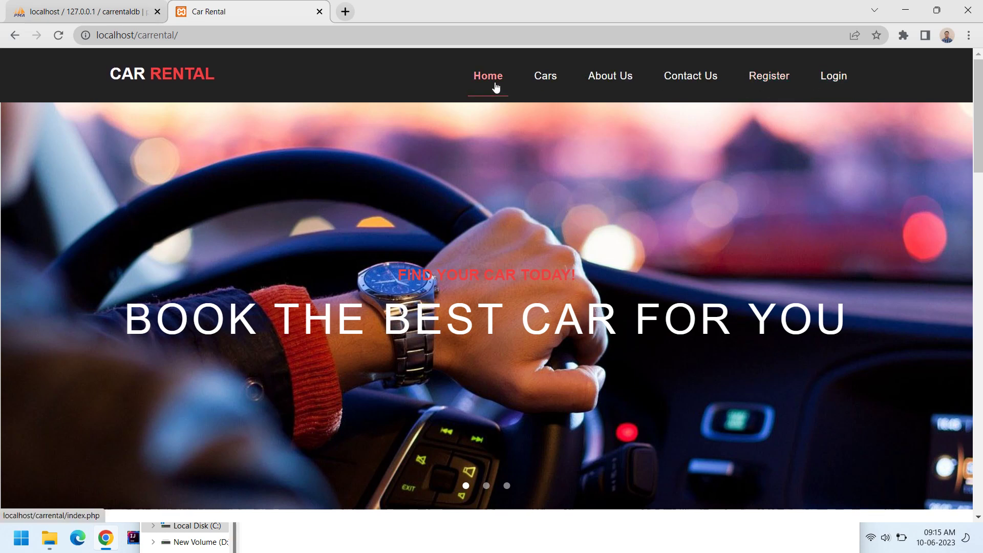
{"action": "left_click", "coordinate": [544, 77]}
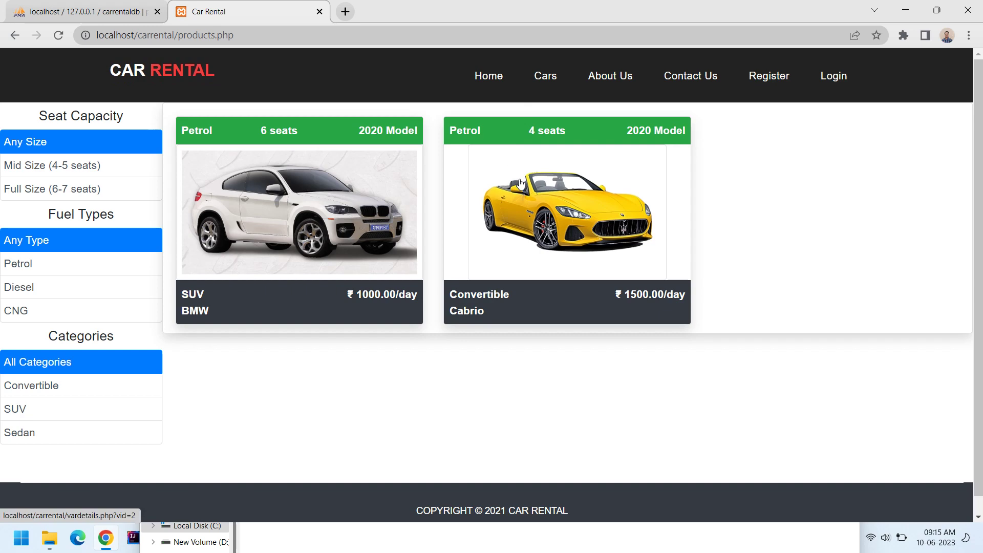
{"action": "left_click", "coordinate": [611, 76]}
{"action": "scroll", "coordinate": [569, 202], "scroll_direction": "down", "scroll_amount": 7}
{"action": "scroll", "coordinate": [615, 154], "scroll_direction": "up", "scroll_amount": 7}
{"action": "left_click", "coordinate": [691, 77]}
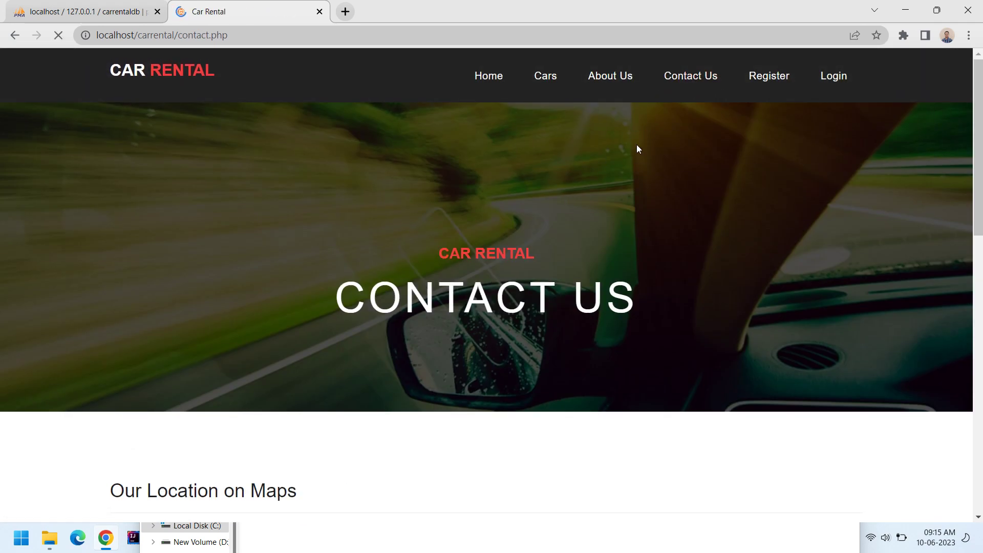
{"action": "scroll", "coordinate": [614, 179], "scroll_direction": "down", "scroll_amount": 8}
{"action": "scroll", "coordinate": [609, 190], "scroll_direction": "up", "scroll_amount": 5}
{"action": "left_click", "coordinate": [769, 81]}
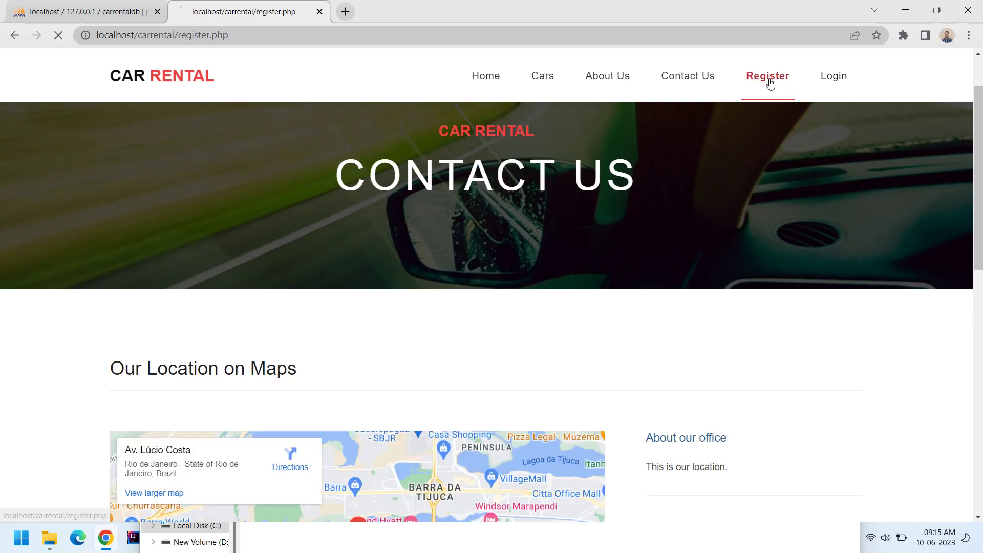
Log in as administrator and start a new entry on the Categories page.
{"action": "left_click", "coordinate": [833, 86]}
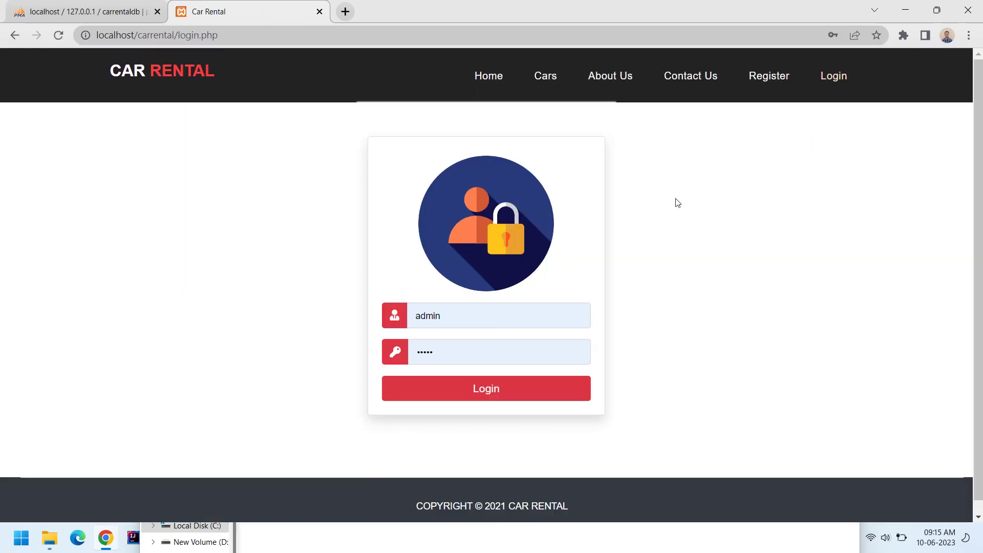
{"action": "left_click", "coordinate": [474, 390]}
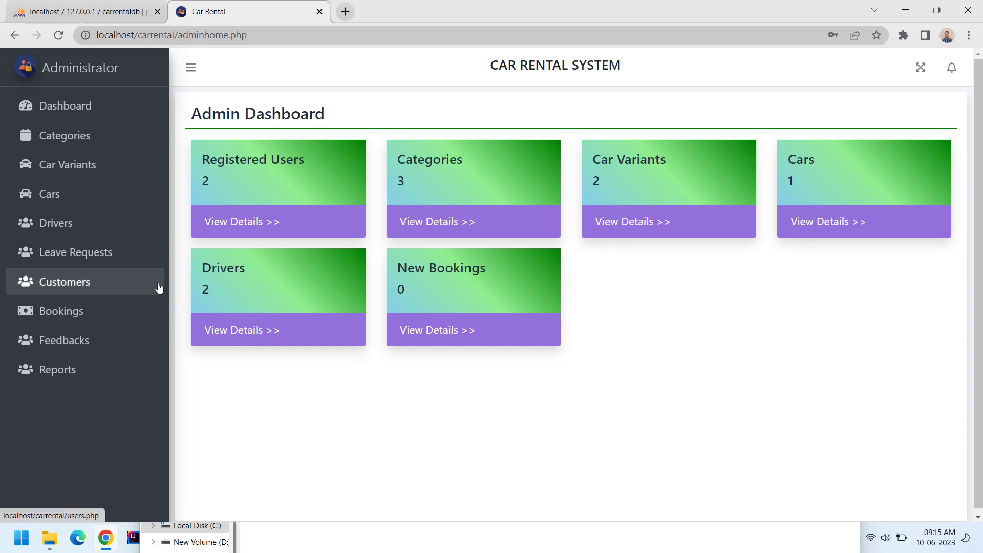
{"action": "left_click", "coordinate": [58, 137]}
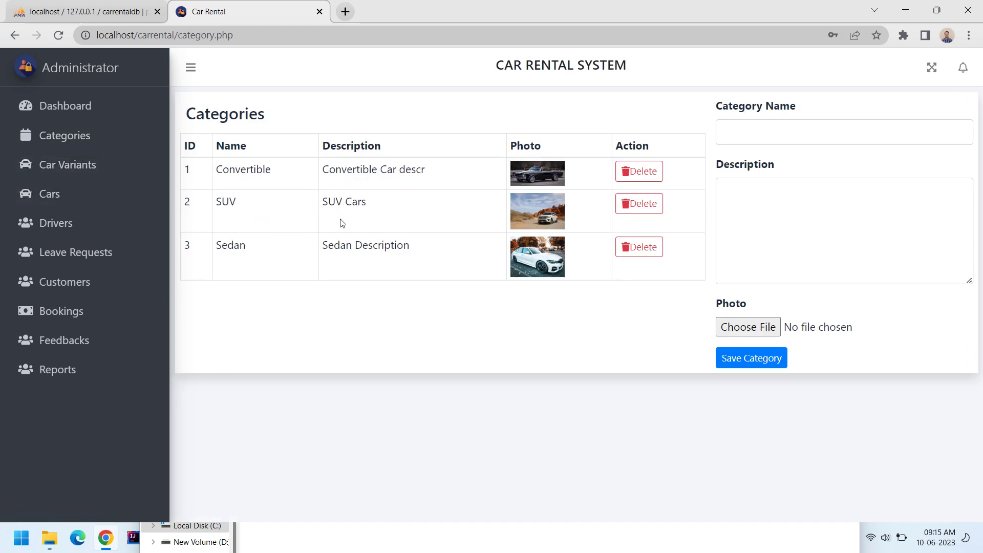
{"action": "left_click", "coordinate": [740, 132]}
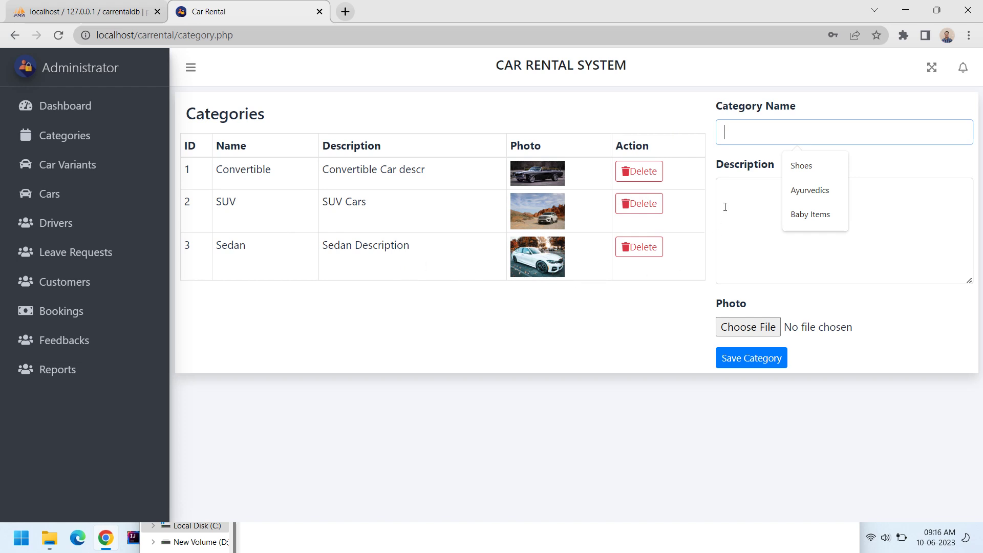
Search Google for 'car categories' in a new tab and expand the Crossover details.
{"action": "left_click", "coordinate": [345, 11]}
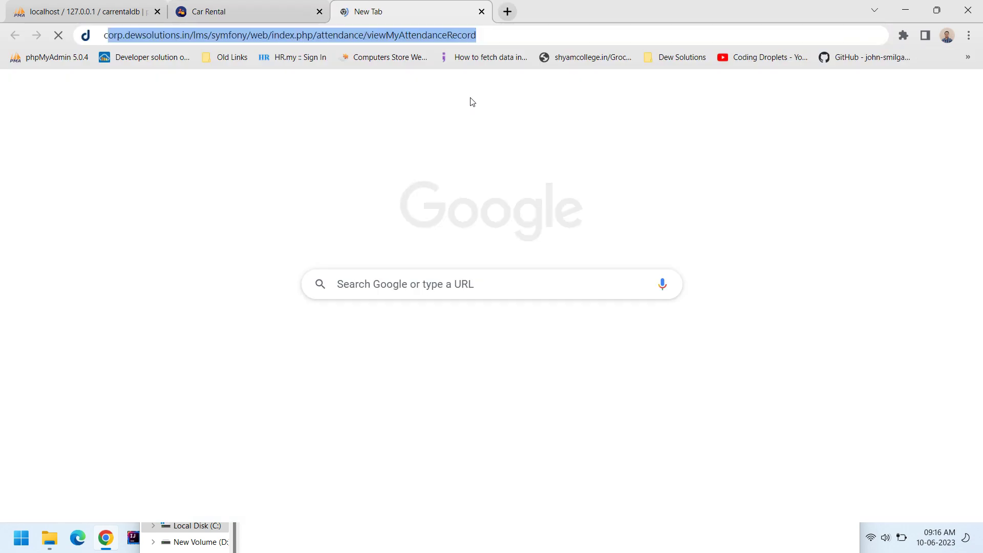
{"action": "type", "text": "car car"}
{"action": "type", "text": "eg"}
{"action": "key", "text": "BackSpace"}
{"action": "key", "text": "BackSpace"}
{"action": "key", "text": "BackSpace"}
{"action": "type", "text": "re"}
{"action": "key", "text": "BackSpace"}
{"action": "key", "text": "BackSpace"}
{"action": "type", "text": "tegories"}
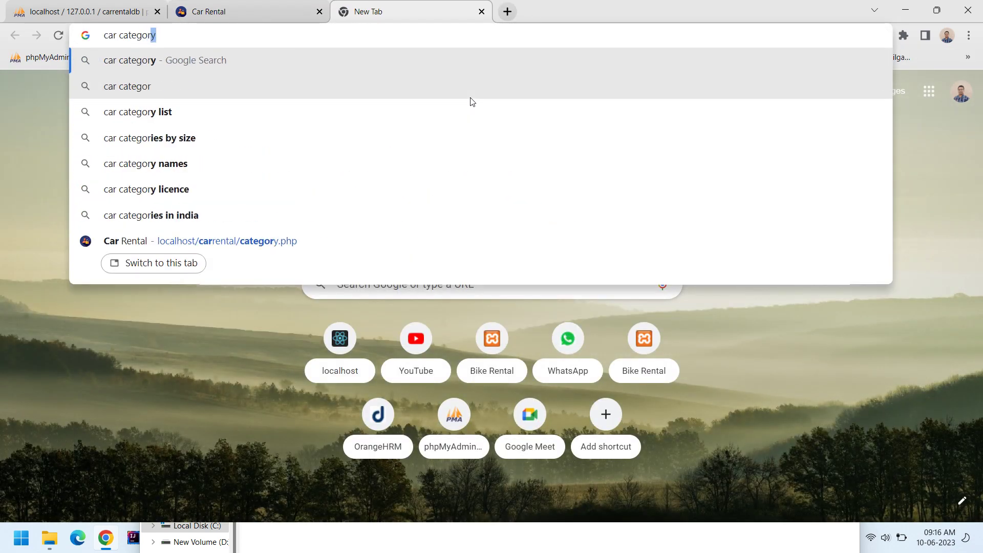
{"action": "key", "text": "Return"}
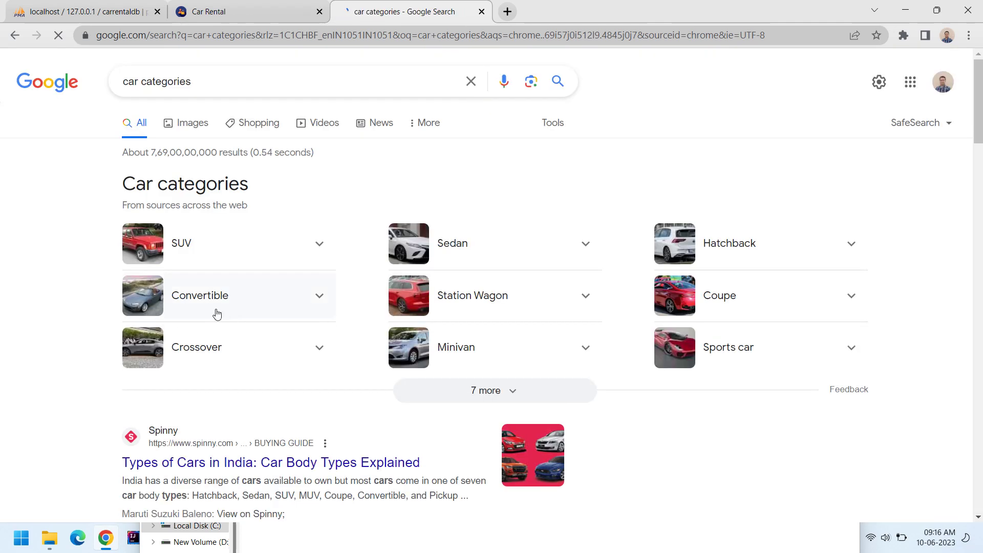
{"action": "left_click", "coordinate": [266, 359]}
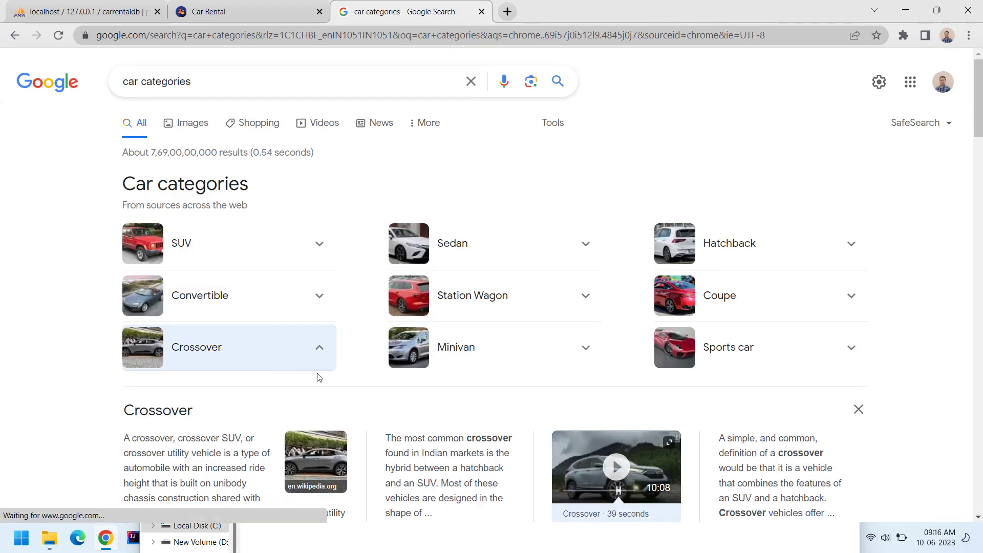
Enter Crossover as the new category name, rechecking the search results.
{"action": "left_click", "coordinate": [220, 11]}
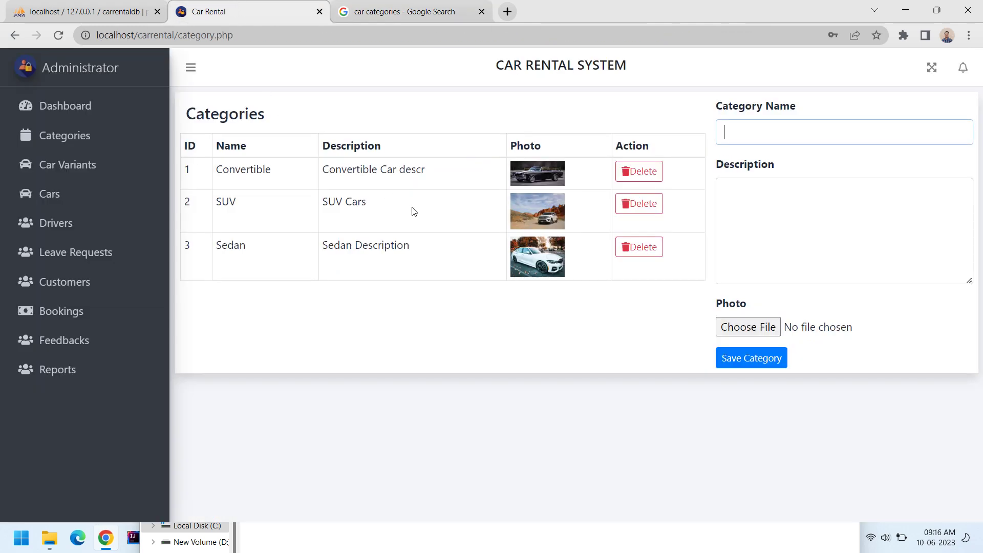
{"action": "left_click", "coordinate": [732, 131]}
{"action": "type", "text": "Car"}
{"action": "left_click", "coordinate": [397, 11]}
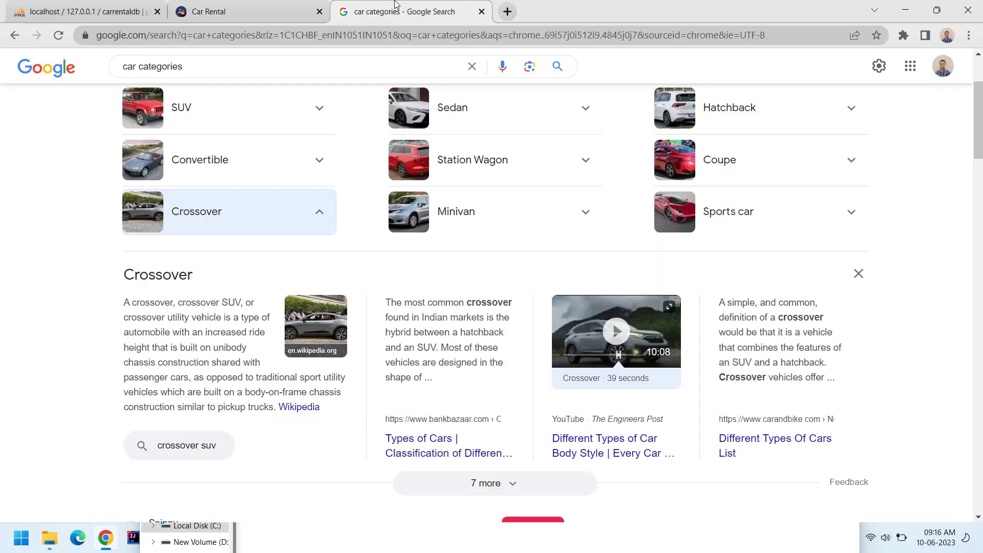
{"action": "left_click", "coordinate": [277, 4]}
{"action": "key", "text": "BackSpace"}
{"action": "key", "text": "Delete"}
Copy the Crossover definition from the search results into the category description.
{"action": "type", "text": "ossover"}
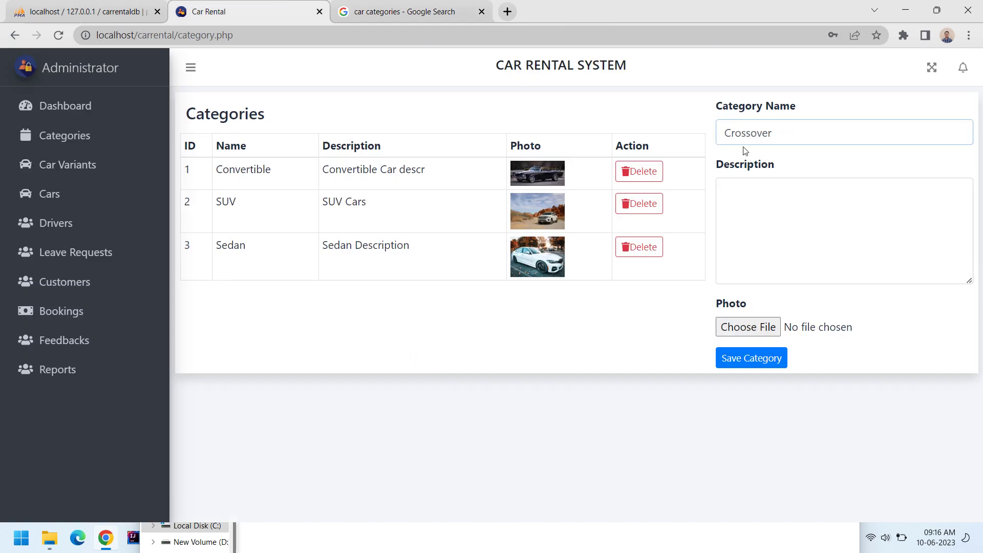
{"action": "left_click", "coordinate": [750, 191]}
{"action": "left_click", "coordinate": [419, 7]}
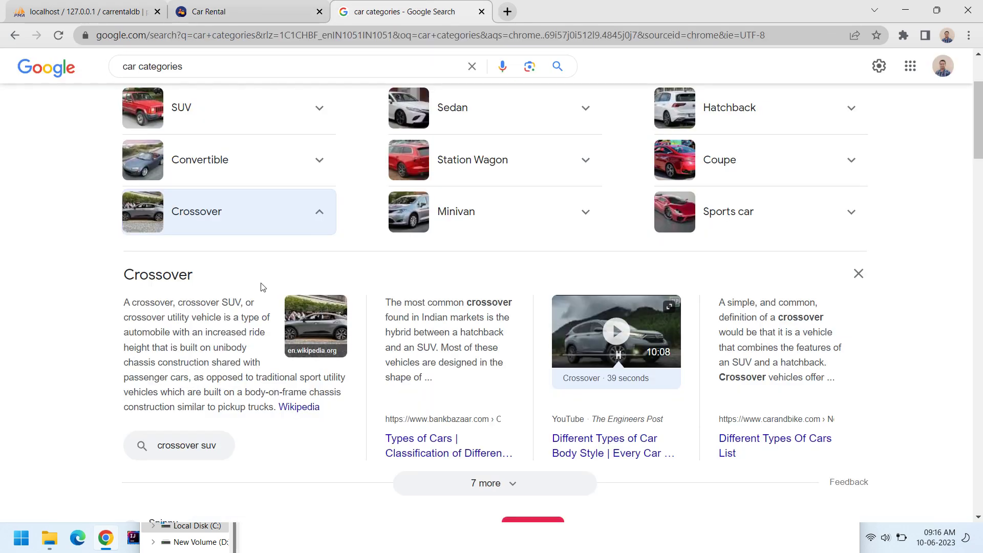
{"action": "left_click_drag", "start_coordinate": [122, 305], "coordinate": [193, 375]}
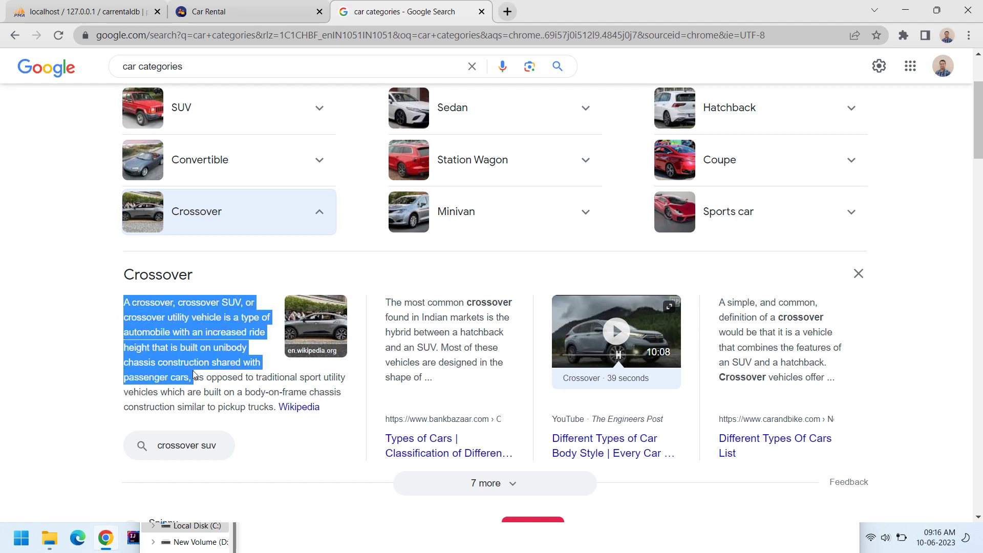
{"action": "mouse_move", "coordinate": [200, 375]}
{"action": "left_mouse_down"}
{"action": "mouse_move", "coordinate": [208, 365]}
{"action": "mouse_move", "coordinate": [212, 377]}
{"action": "mouse_move", "coordinate": [197, 376]}
{"action": "left_mouse_up"}
{"action": "key", "text": "ctrl+c"}
{"action": "left_click", "coordinate": [258, 6]}
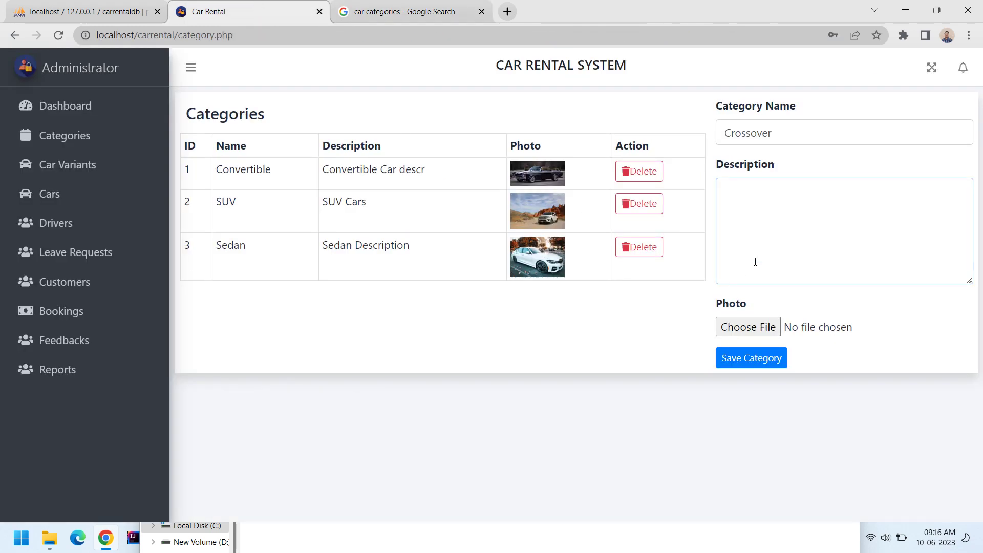
{"action": "key", "text": "ctrl+v"}
Preview the crossover image and body-styles video, then open the Crossover (automobile) Wikipedia article.
{"action": "left_click", "coordinate": [382, 14]}
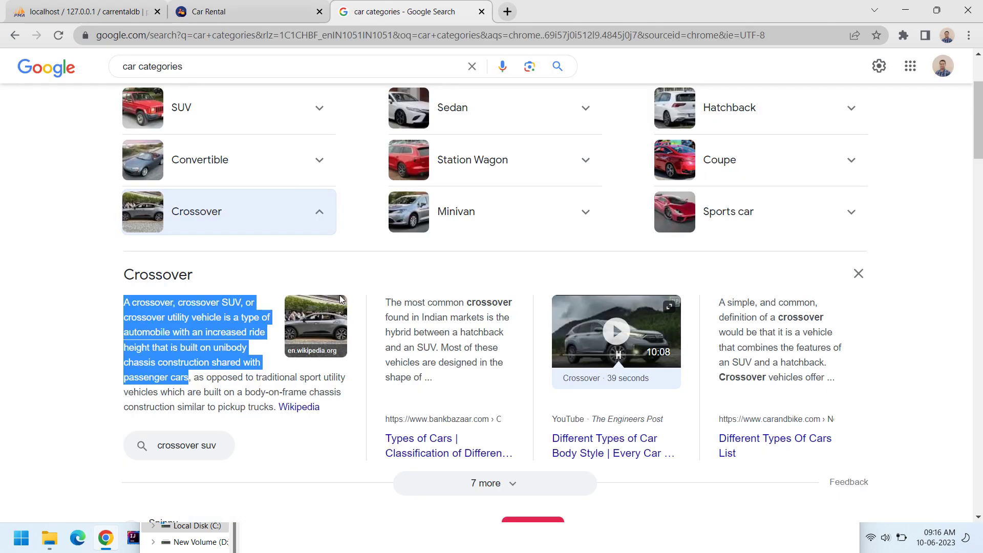
{"action": "left_click", "coordinate": [342, 302]}
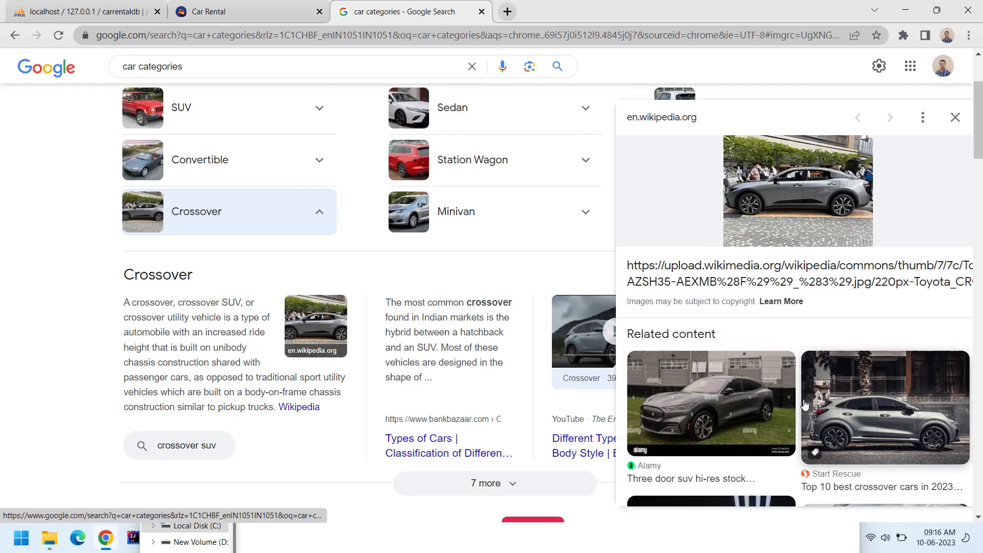
{"action": "scroll", "coordinate": [717, 383], "scroll_direction": "down", "scroll_amount": 3}
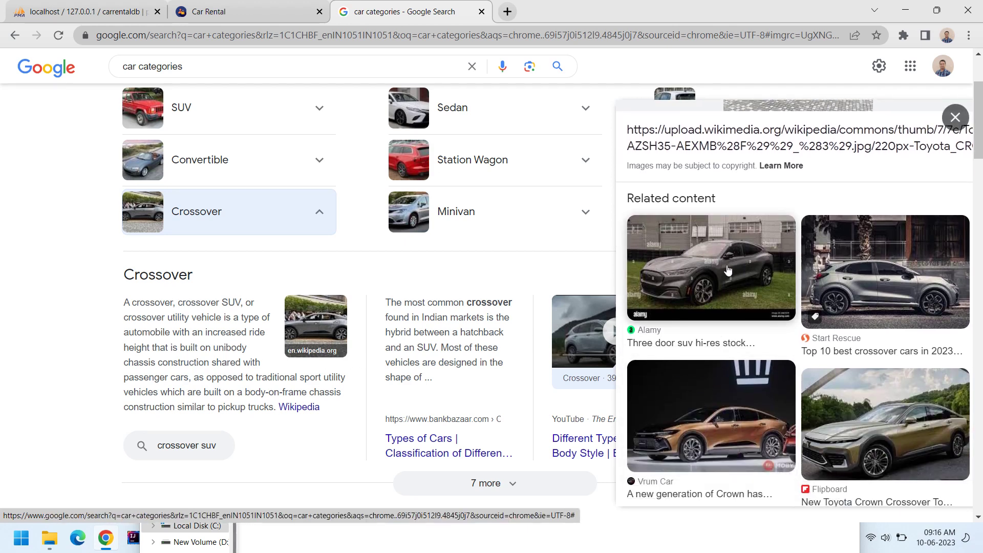
{"action": "scroll", "coordinate": [732, 280], "scroll_direction": "up", "scroll_amount": 3}
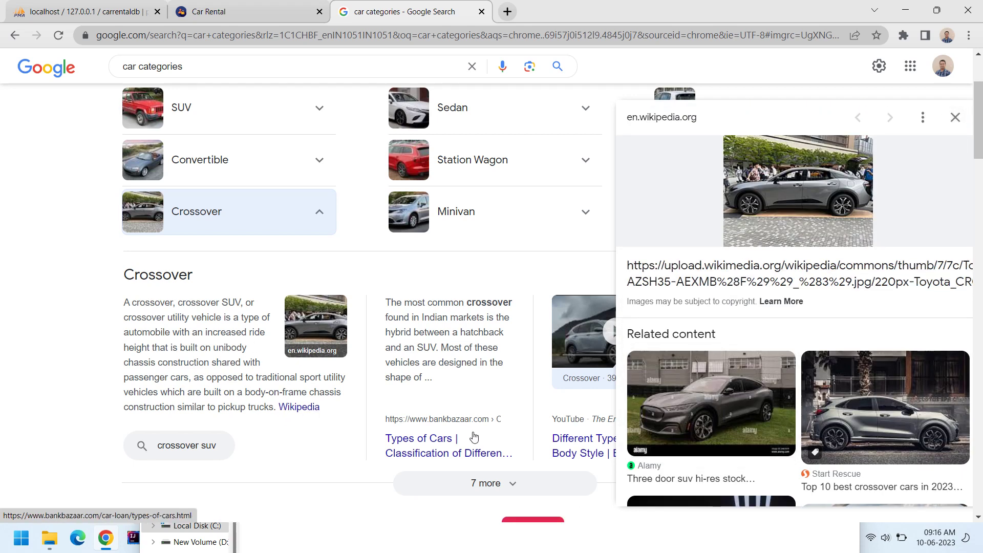
{"action": "scroll", "coordinate": [308, 417], "scroll_direction": "down", "scroll_amount": 1}
{"action": "scroll", "coordinate": [473, 422], "scroll_direction": "up", "scroll_amount": 1}
{"action": "left_click", "coordinate": [573, 336]}
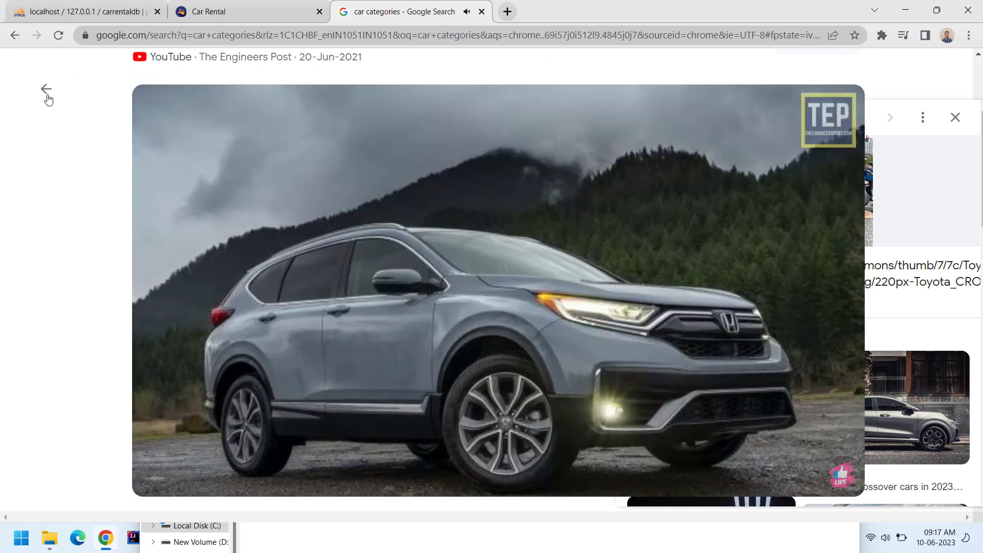
{"action": "left_click", "coordinate": [46, 91]}
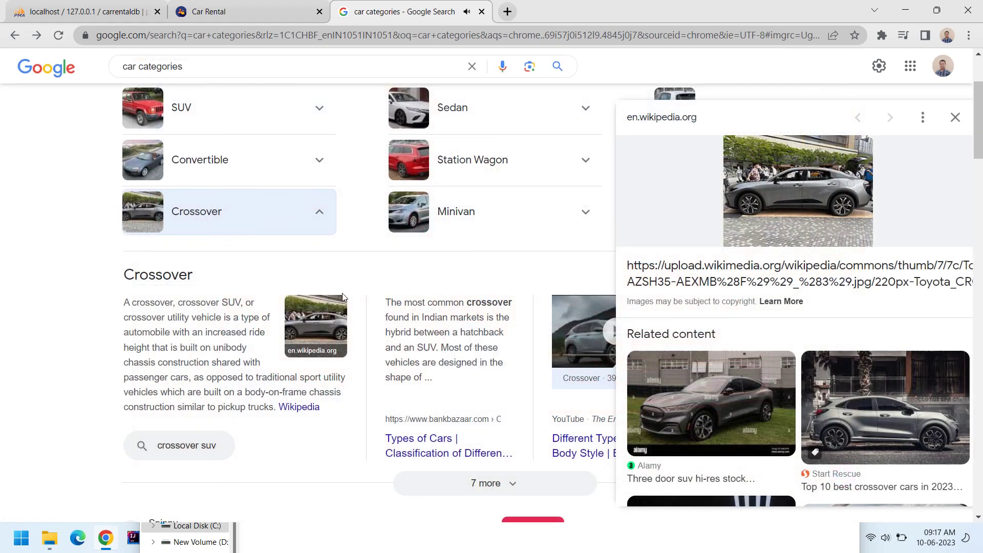
{"action": "scroll", "coordinate": [370, 351], "scroll_direction": "down", "scroll_amount": 3}
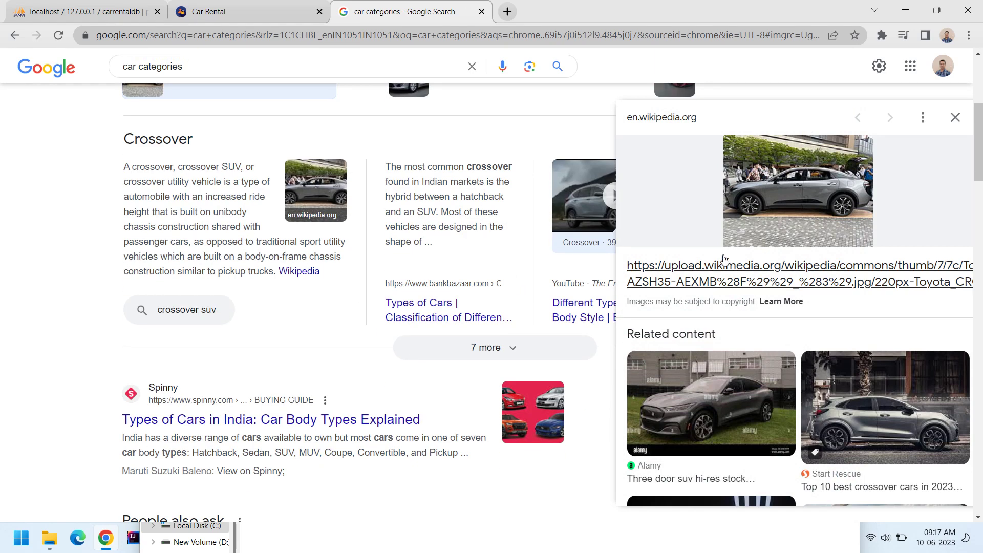
{"action": "left_click", "coordinate": [775, 197]}
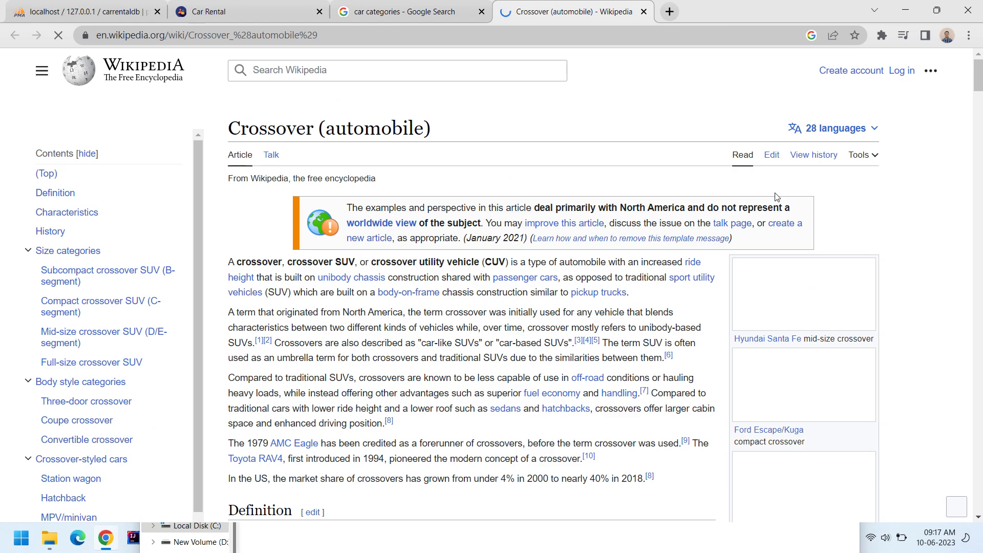
View the Hyundai Santa Fe photo full size and copy the image.
{"action": "scroll", "coordinate": [572, 261], "scroll_direction": "down", "scroll_amount": 3}
{"action": "scroll", "coordinate": [571, 261], "scroll_direction": "up", "scroll_amount": 3}
{"action": "left_click", "coordinate": [820, 287]}
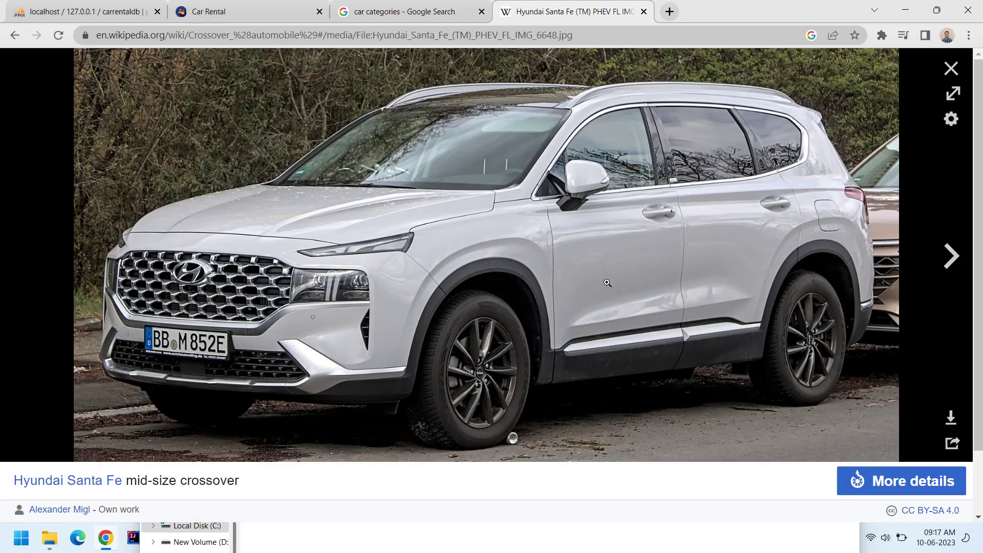
{"action": "right_click", "coordinate": [541, 222]}
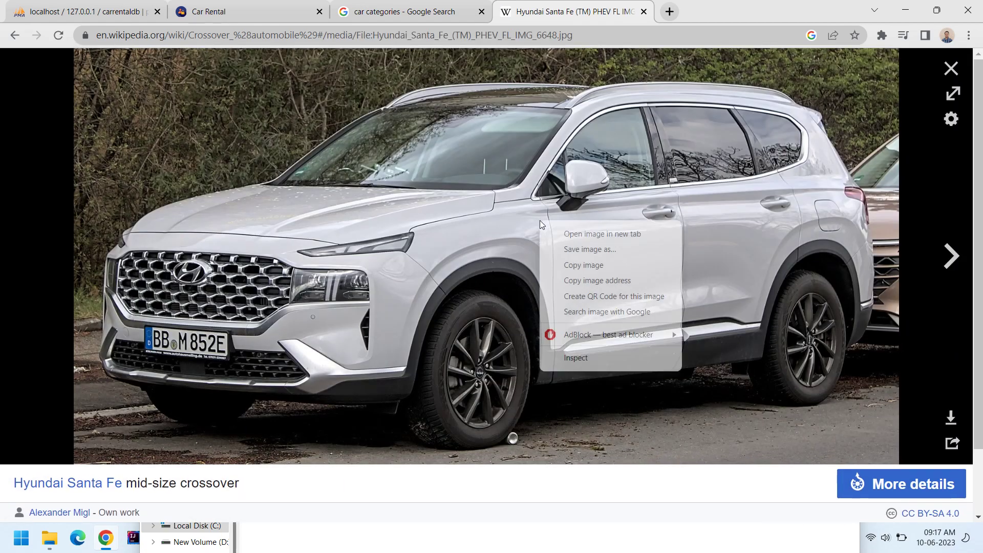
{"action": "left_click", "coordinate": [577, 270]}
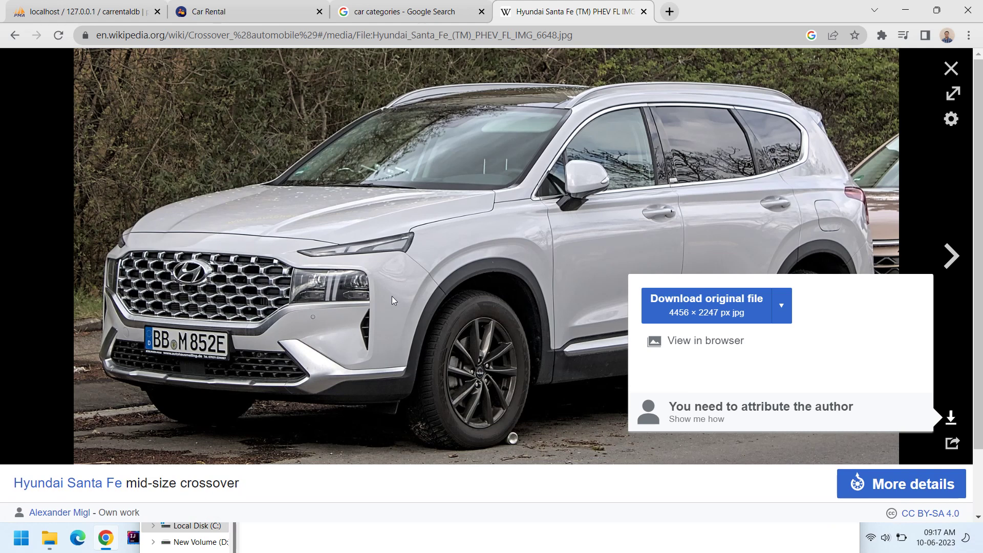
Save the Hyundai Santa Fe photo as crossover.jpg and return to Car Rental.
{"action": "right_click", "coordinate": [432, 224]}
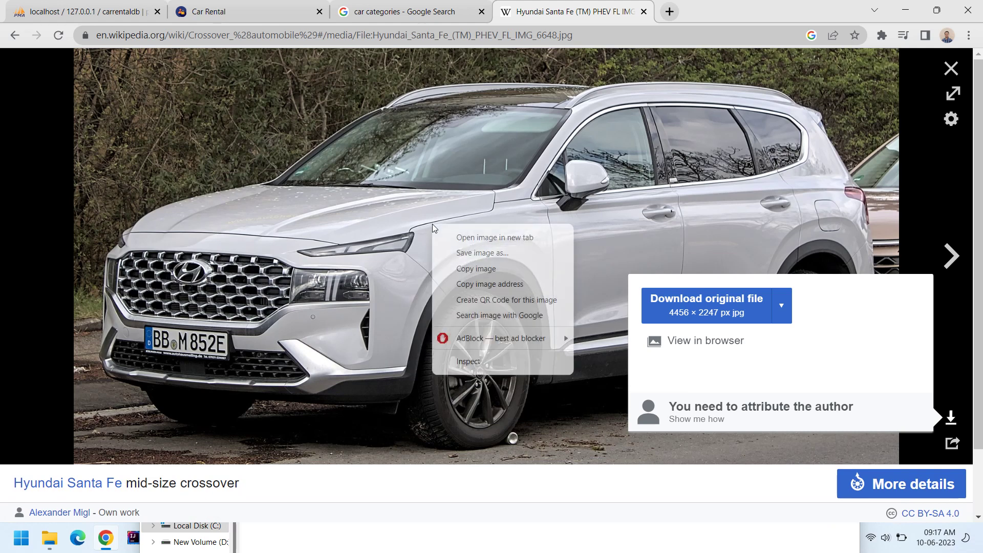
{"action": "left_click", "coordinate": [469, 253]}
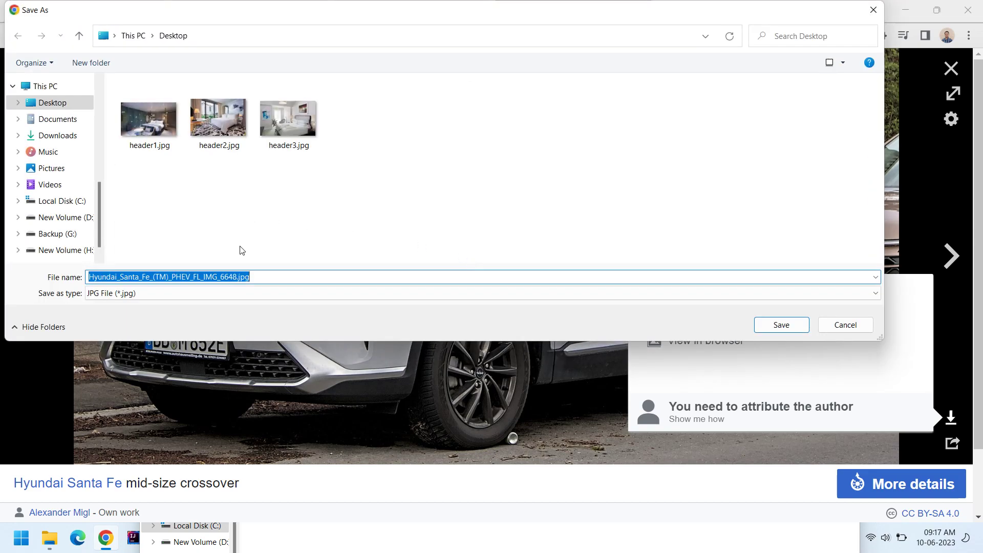
{"action": "type", "text": "crossover"}
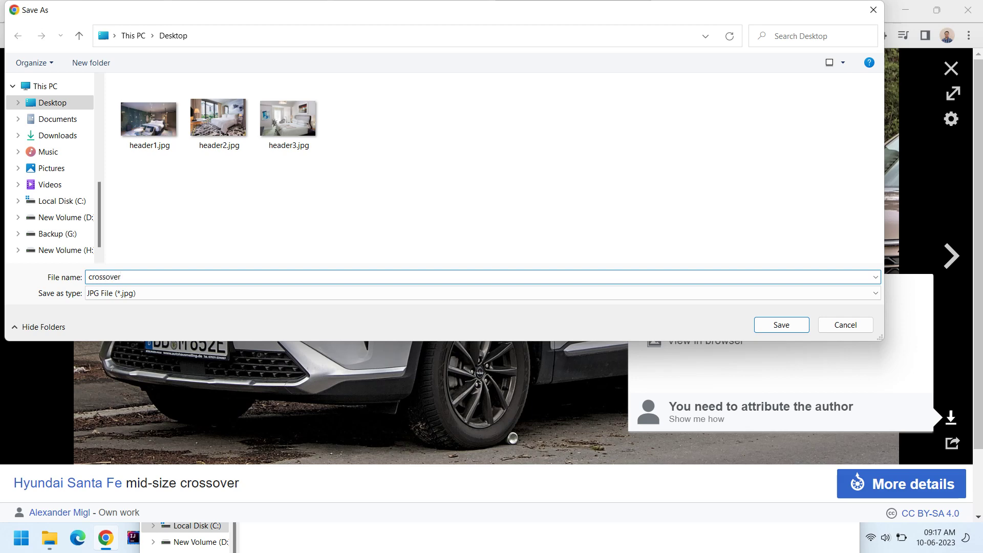
{"action": "key", "text": "Return"}
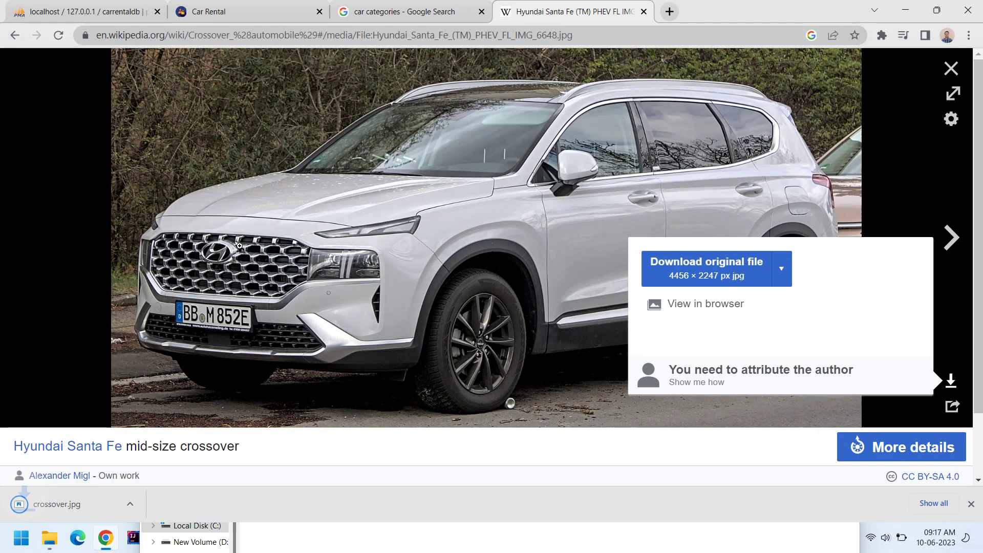
{"action": "left_click", "coordinate": [258, 7]}
Attach Desktop crossover.jpg, save the Crossover category, and go to Car Variants.
{"action": "left_click", "coordinate": [743, 327]}
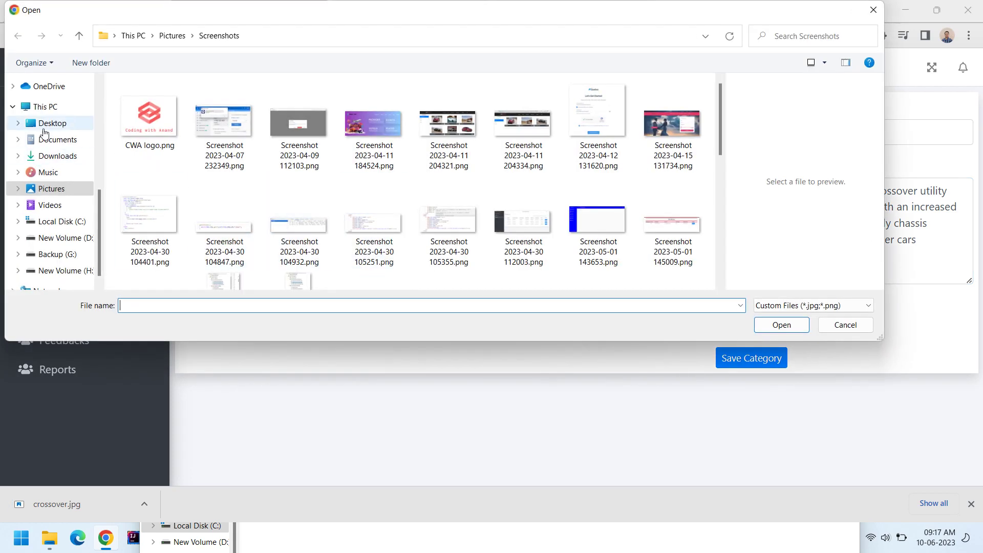
{"action": "left_click", "coordinate": [47, 124]}
{"action": "left_click", "coordinate": [149, 123]}
{"action": "left_click", "coordinate": [781, 324]}
{"action": "left_click", "coordinate": [755, 364]}
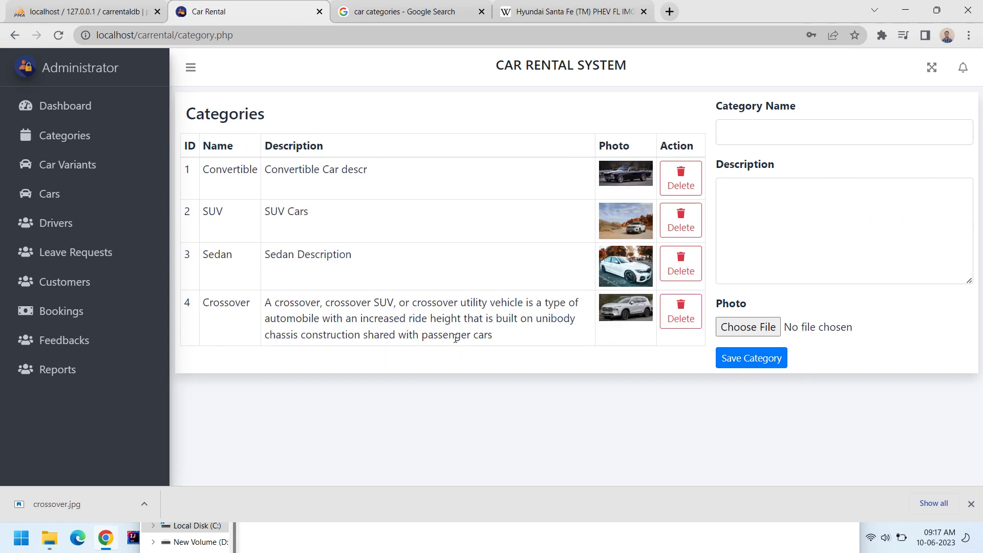
{"action": "left_click", "coordinate": [93, 168]}
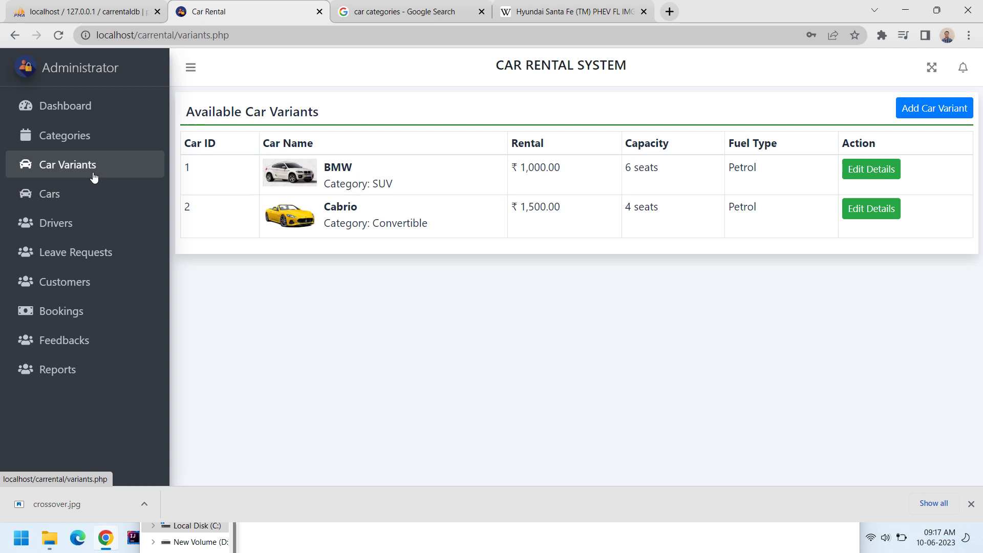
Open the Add Car Variant form, dismiss the download bar, and focus Car Name.
{"action": "left_click", "coordinate": [929, 109]}
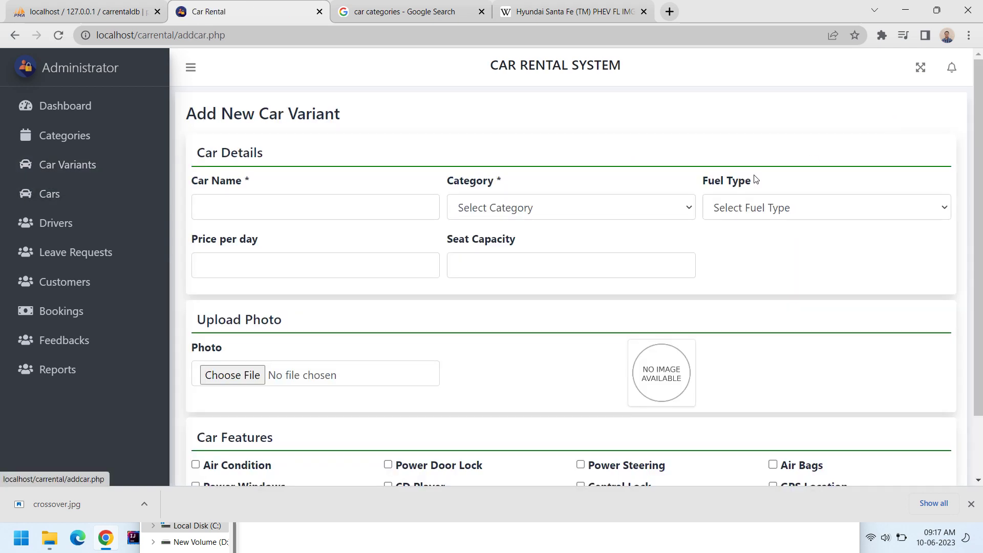
{"action": "scroll", "coordinate": [458, 264], "scroll_direction": "down", "scroll_amount": 2}
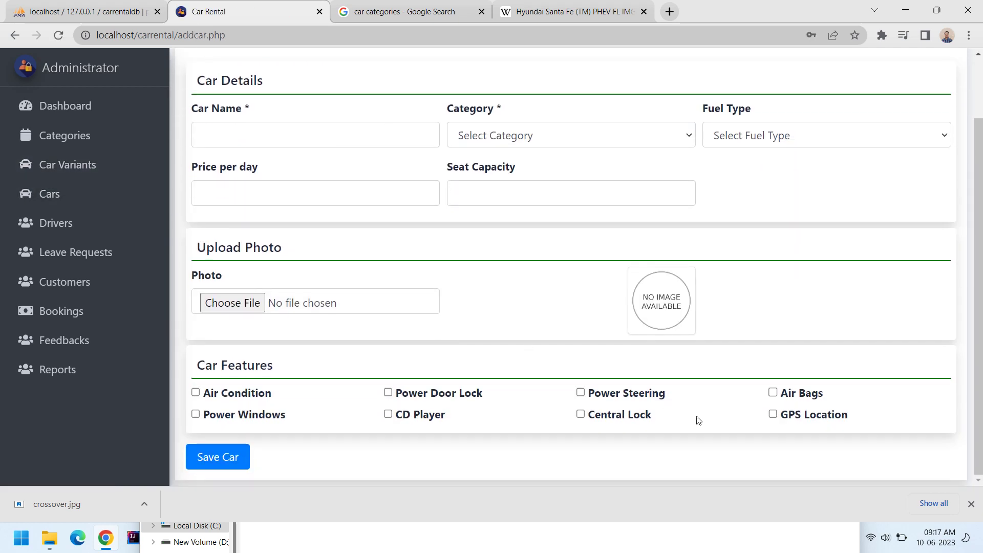
{"action": "left_click", "coordinate": [971, 504]}
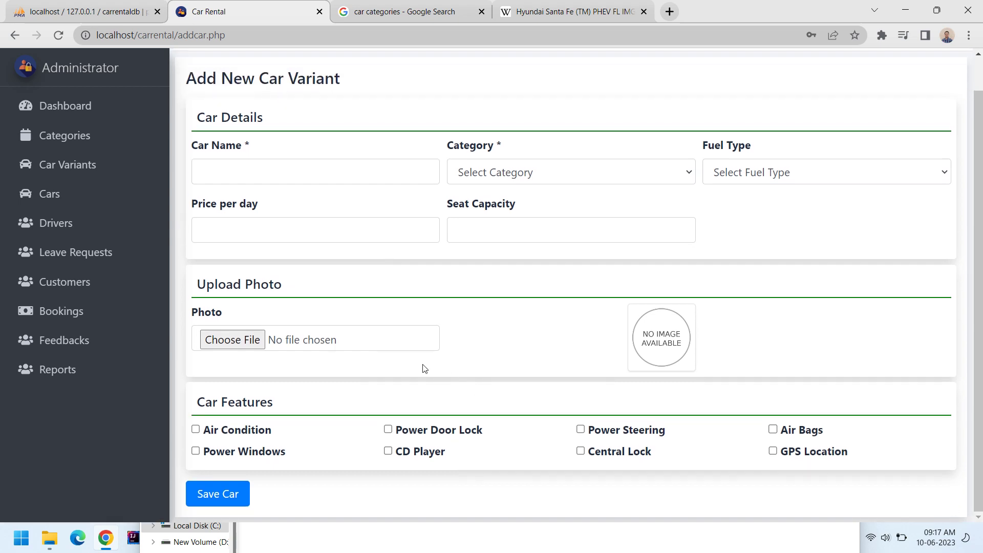
{"action": "left_click", "coordinate": [267, 176]}
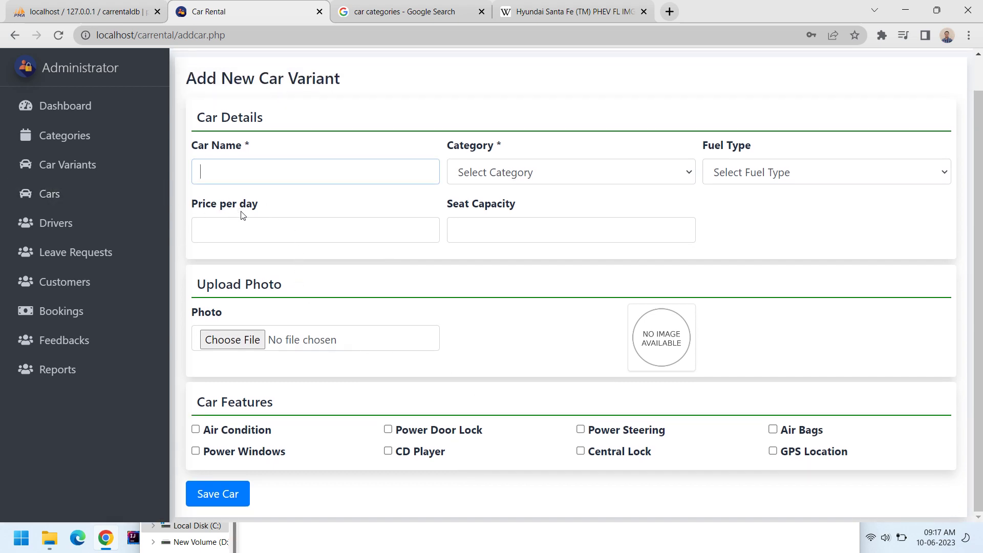
{"action": "left_click", "coordinate": [522, 12]}
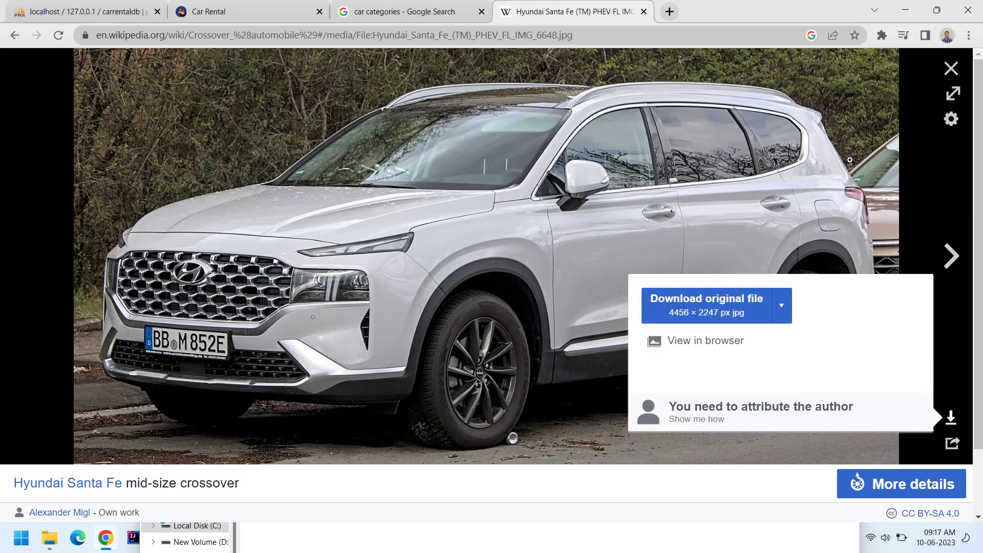
Locate the Ford Escape/Kuga photo in the Crossover article and view it full size.
{"action": "left_click", "coordinate": [944, 399]}
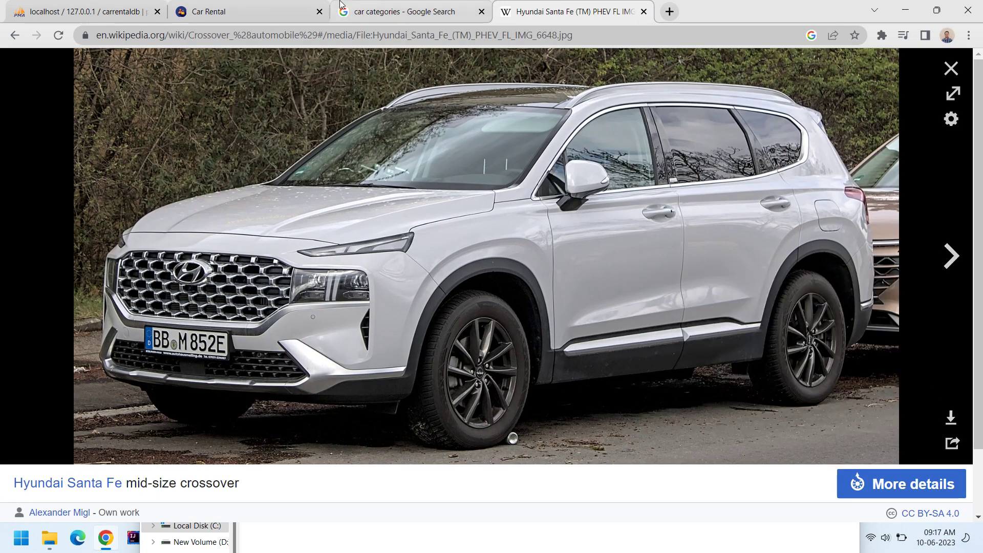
{"action": "left_click", "coordinate": [388, 11]}
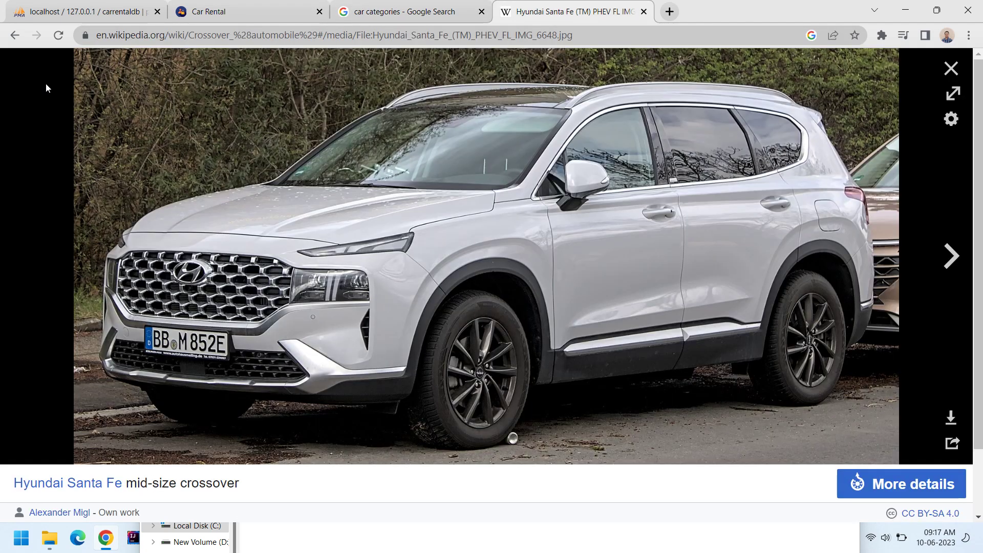
{"action": "left_click", "coordinate": [515, 11]}
{"action": "left_click", "coordinate": [15, 35]}
{"action": "scroll", "coordinate": [450, 282], "scroll_direction": "down", "scroll_amount": 4}
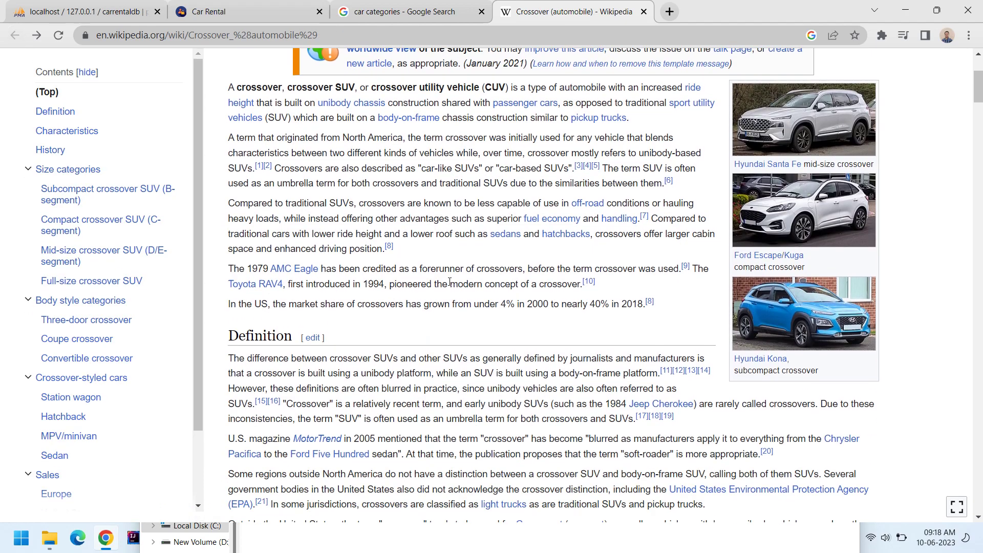
{"action": "scroll", "coordinate": [450, 282], "scroll_direction": "down", "scroll_amount": 9}
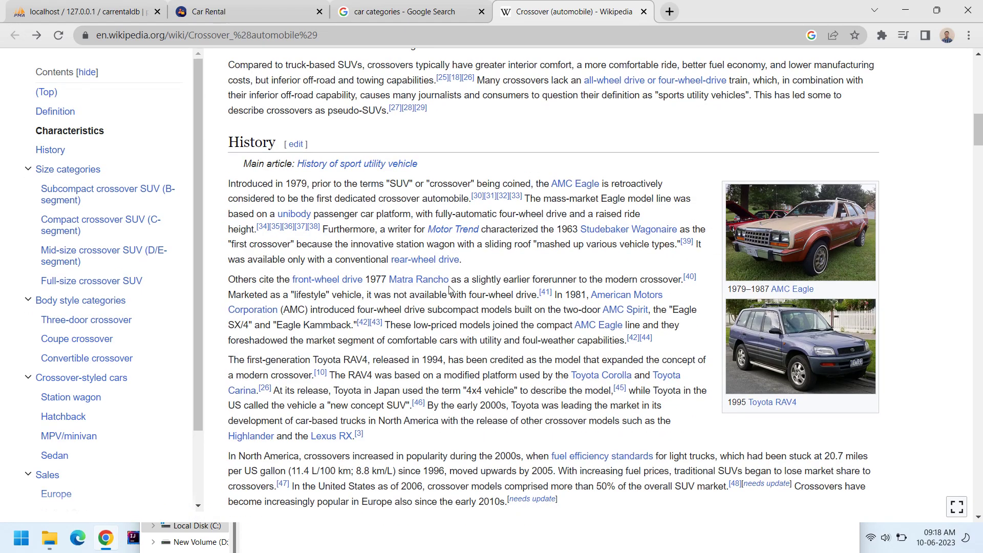
{"action": "scroll", "coordinate": [450, 289], "scroll_direction": "down", "scroll_amount": 1}
{"action": "scroll", "coordinate": [539, 303], "scroll_direction": "up", "scroll_amount": 10}
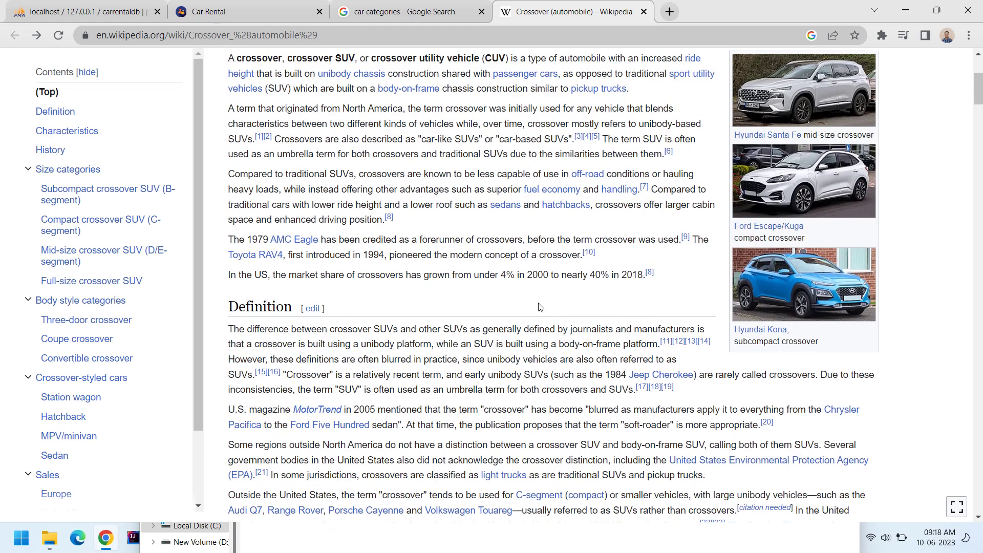
{"action": "left_click", "coordinate": [812, 207]}
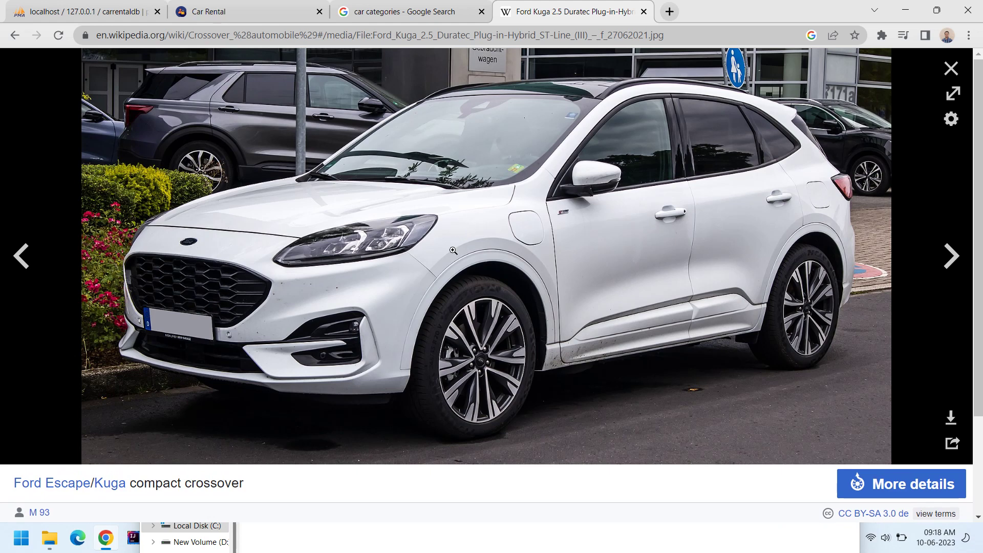
{"action": "scroll", "coordinate": [459, 243], "scroll_direction": "down", "scroll_amount": 1}
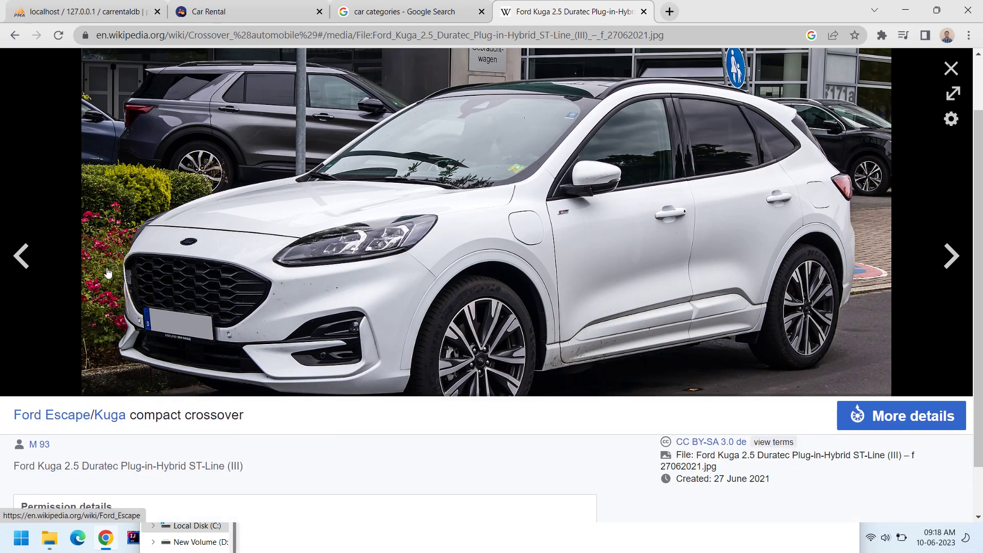
{"action": "left_click", "coordinate": [217, 6]}
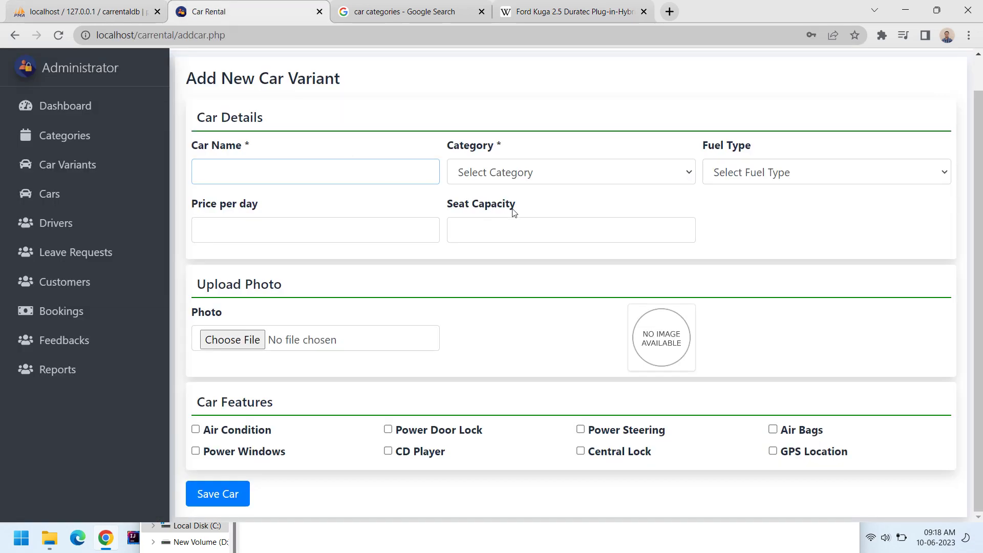
Enter car name Ford Escape, category Crossover, fuel Petrol and price 3500 per day.
{"action": "left_click", "coordinate": [266, 172]}
{"action": "type", "text": "Ford Escape"}
{"action": "left_click", "coordinate": [489, 177]}
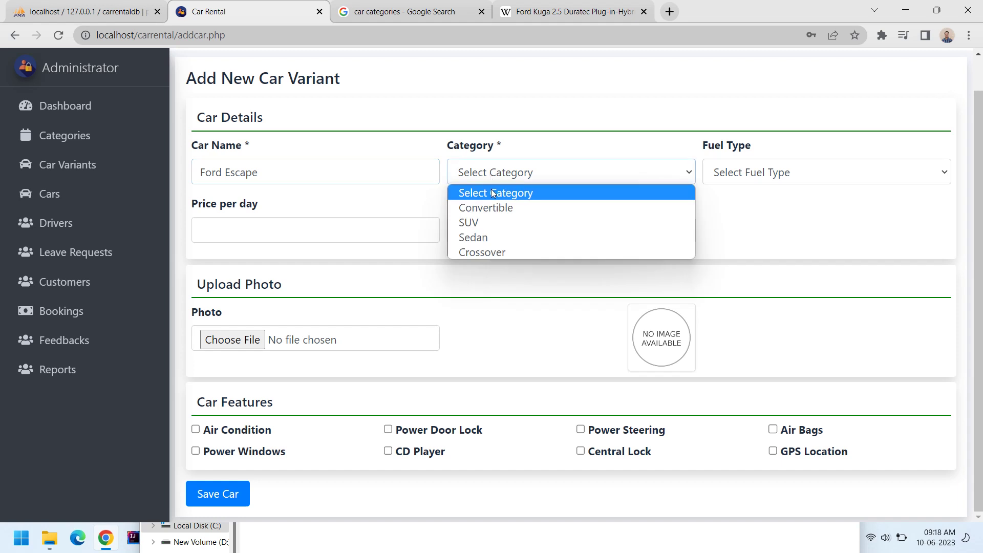
{"action": "left_click", "coordinate": [763, 175]}
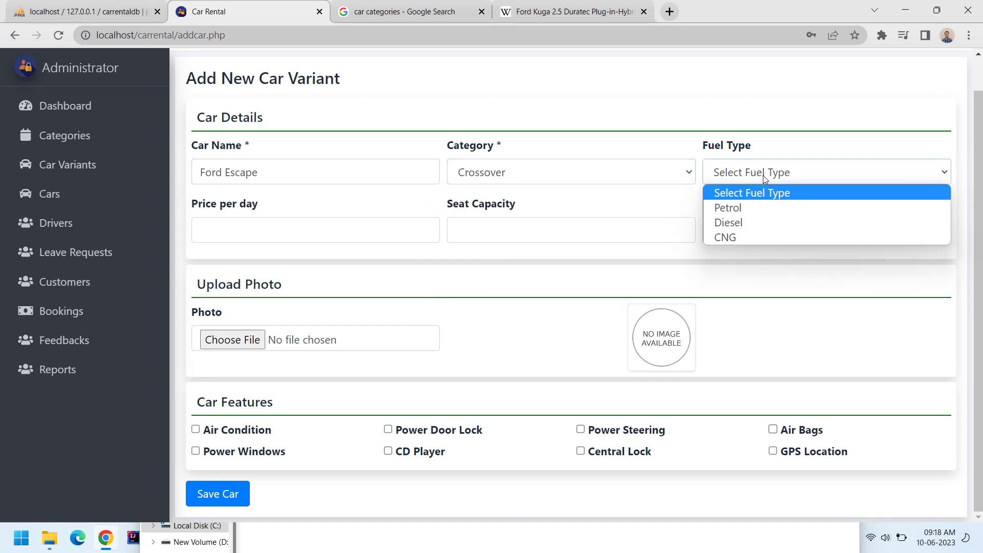
{"action": "left_click", "coordinate": [753, 209]}
{"action": "left_click", "coordinate": [239, 233]}
{"action": "type", "text": "3500"}
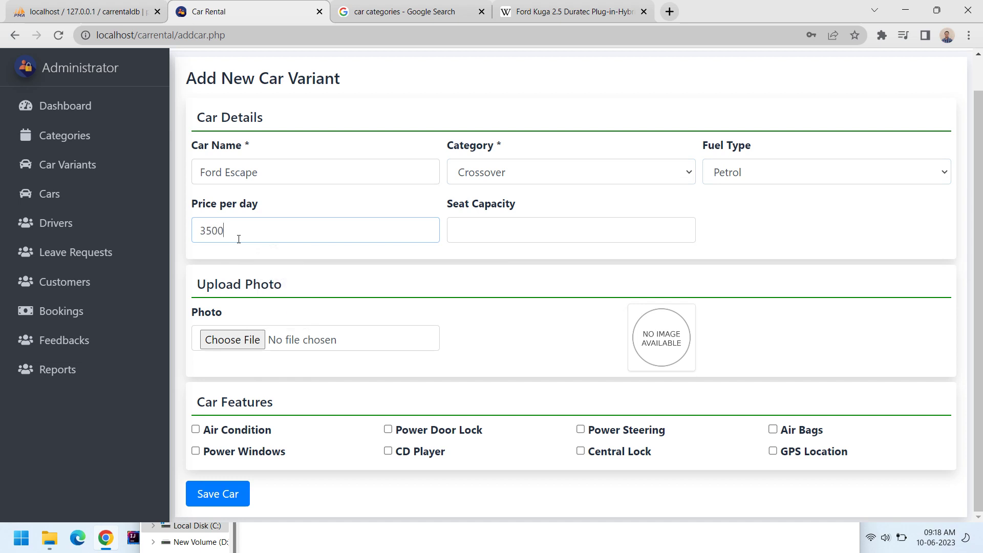
{"action": "left_click", "coordinate": [496, 229]}
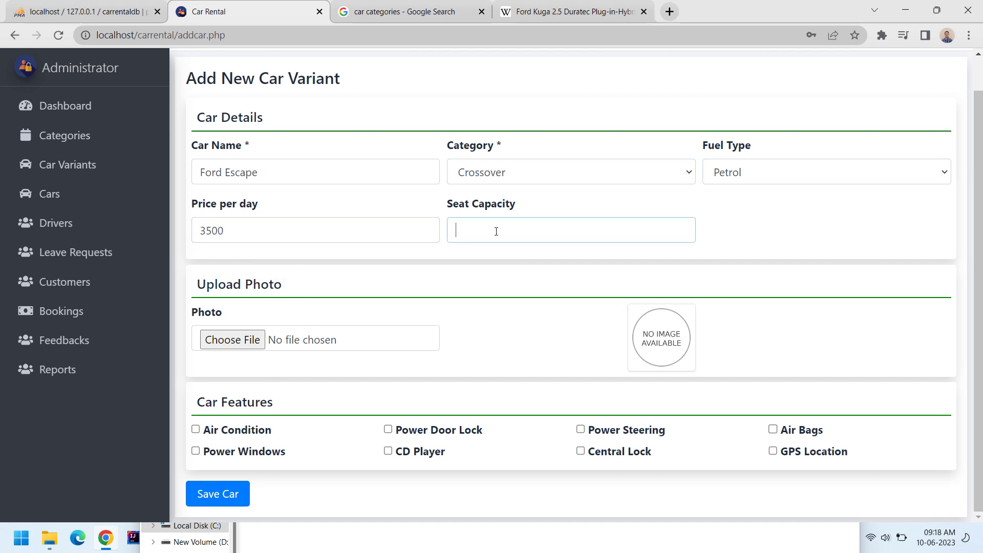
Set seat capacity to 5, then save the Ford Escape/Kuga photo as ford.jpg.
{"action": "type", "text": "5"}
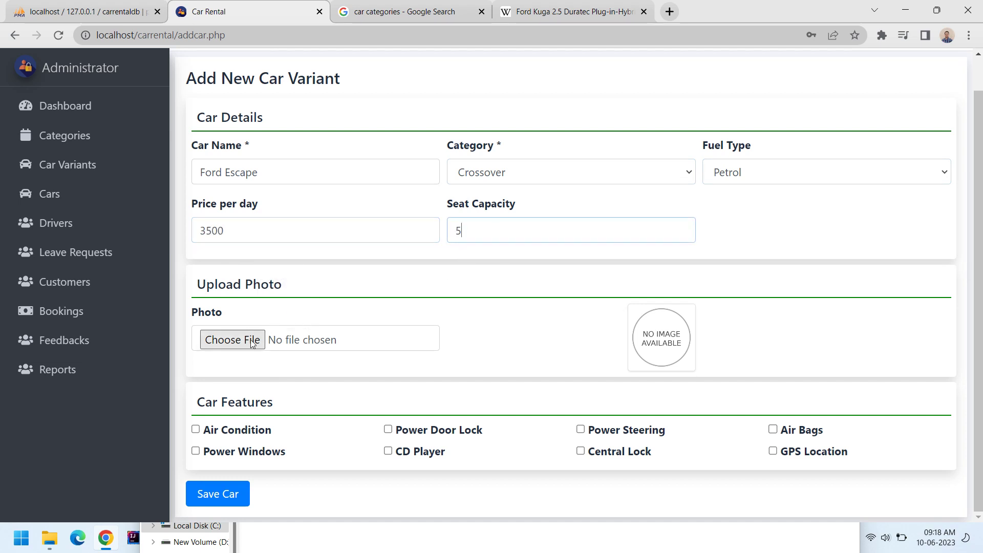
{"action": "left_click", "coordinate": [571, 5]}
{"action": "right_click", "coordinate": [479, 159]}
{"action": "left_click", "coordinate": [529, 187]}
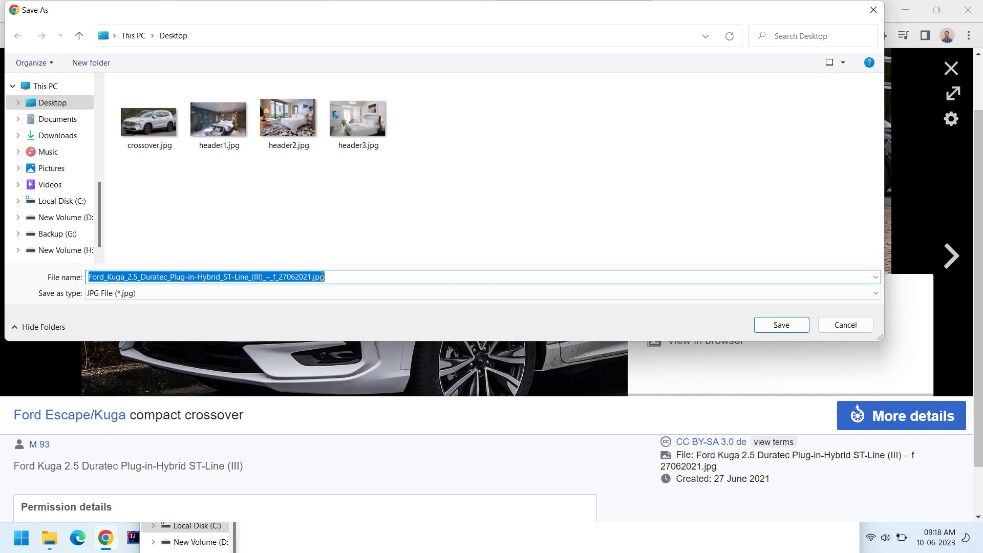
{"action": "type", "text": "ford"}
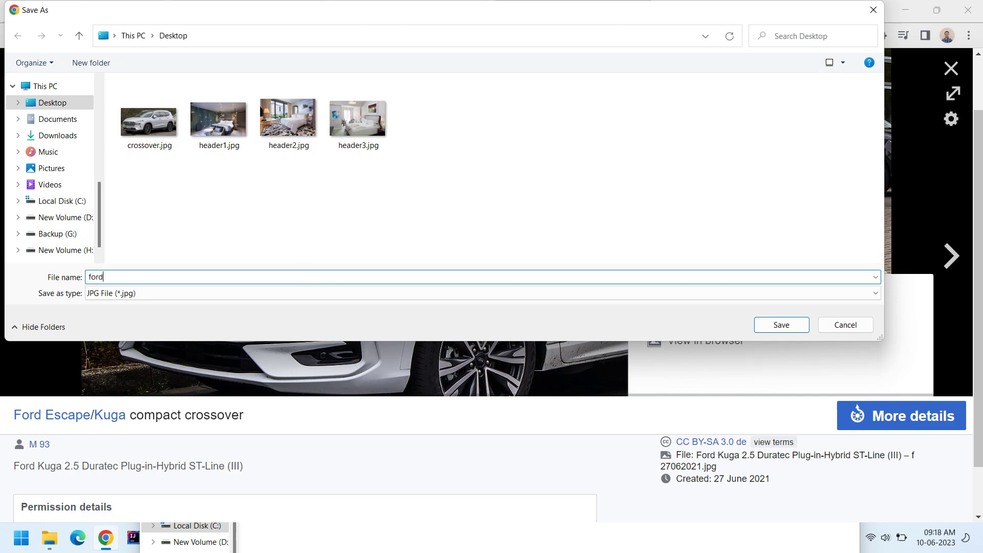
{"action": "key", "text": "Return"}
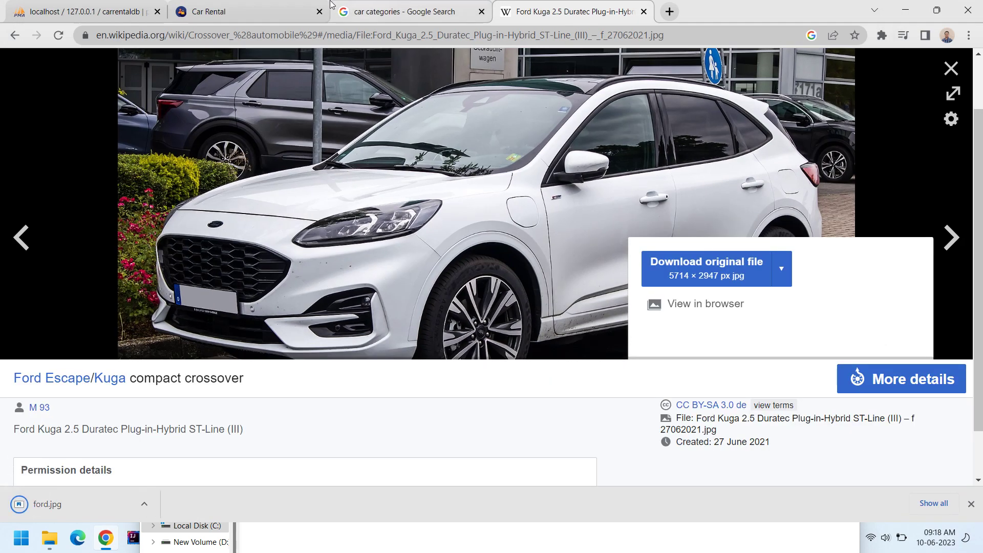
{"action": "left_click", "coordinate": [231, 6]}
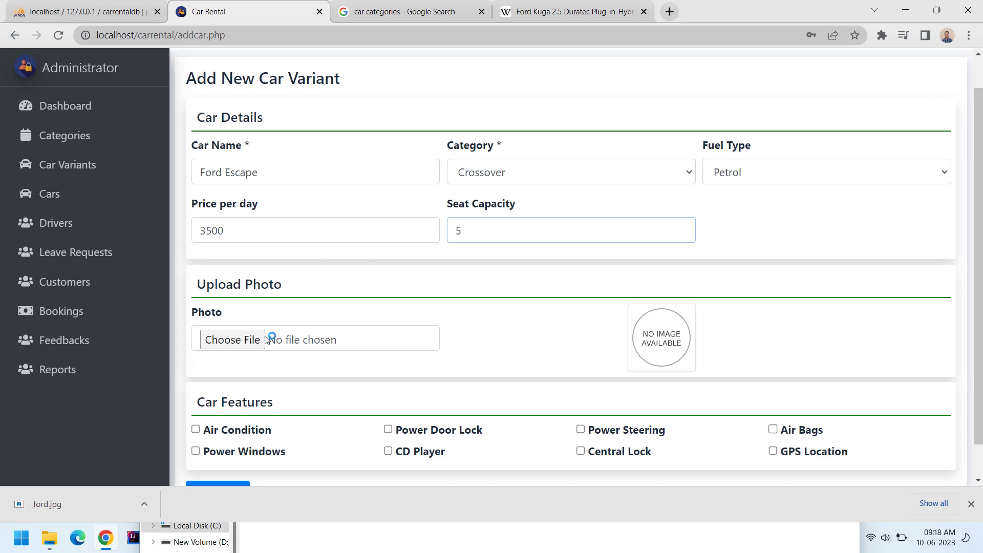
Attach ford.jpg from the Desktop as the car photo.
{"action": "left_click", "coordinate": [265, 339]}
{"action": "left_click", "coordinate": [213, 125]}
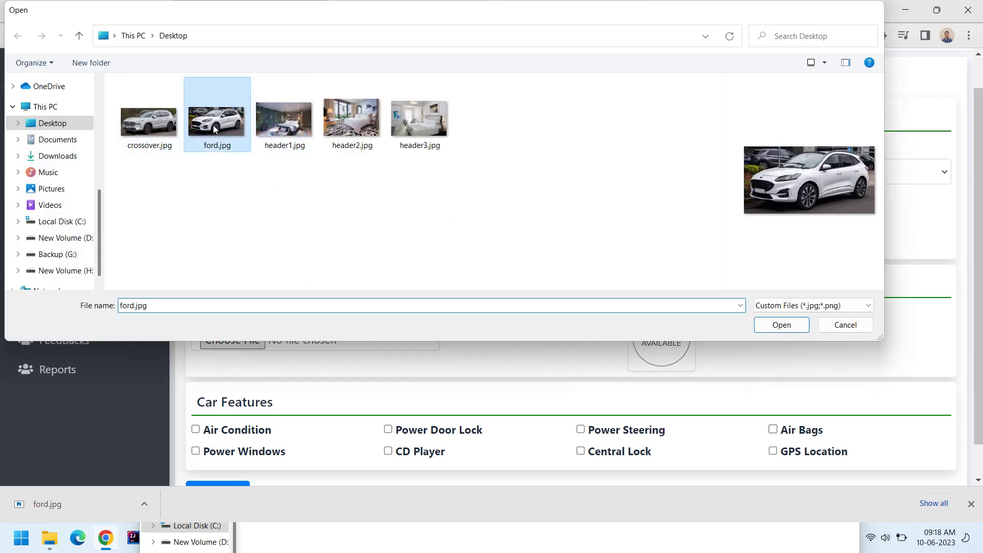
{"action": "double_click", "coordinate": [213, 124]}
{"action": "scroll", "coordinate": [466, 372], "scroll_direction": "down", "scroll_amount": 1}
Tick Air Condition, Power Door Lock, Power Steering, Air Bags, GPS Location, Central Lock, then save.
{"action": "left_click", "coordinate": [218, 394]}
{"action": "left_click", "coordinate": [433, 397]}
{"action": "left_click", "coordinate": [593, 398]}
{"action": "left_click", "coordinate": [774, 394]}
{"action": "left_click", "coordinate": [773, 415]}
{"action": "left_click", "coordinate": [637, 421]}
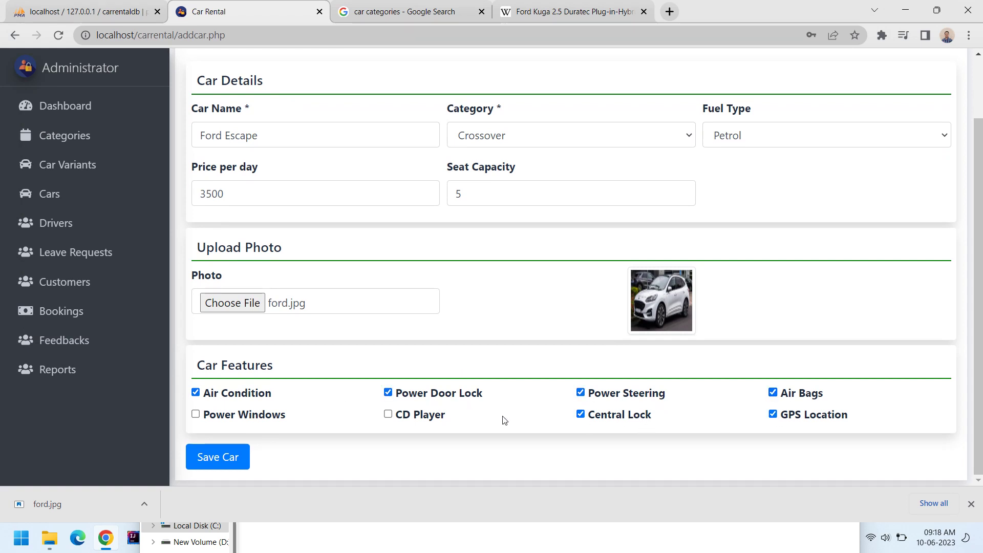
{"action": "left_click", "coordinate": [213, 456]}
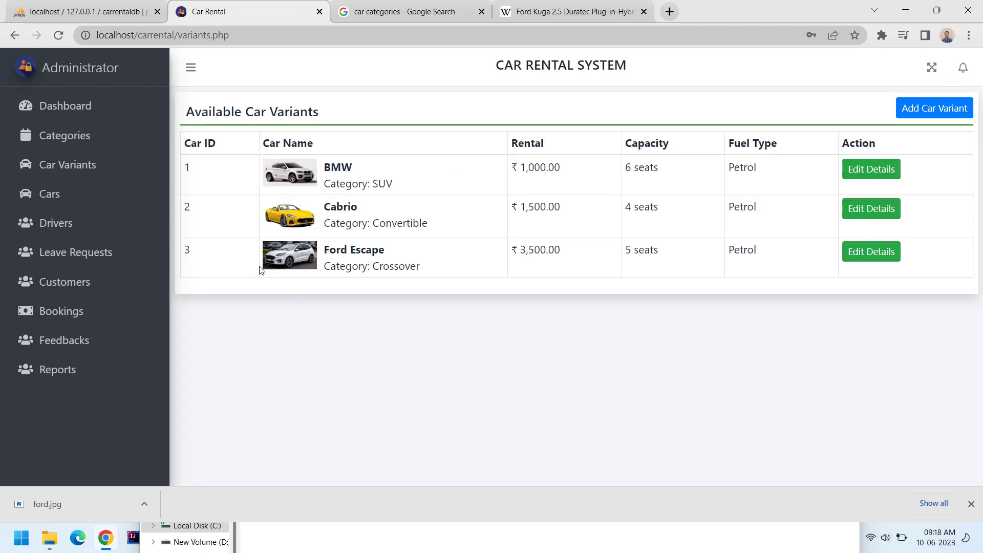
Tick CD Player on the Ford Escape variant and save it, re-saving after reopening.
{"action": "left_click", "coordinate": [873, 253]}
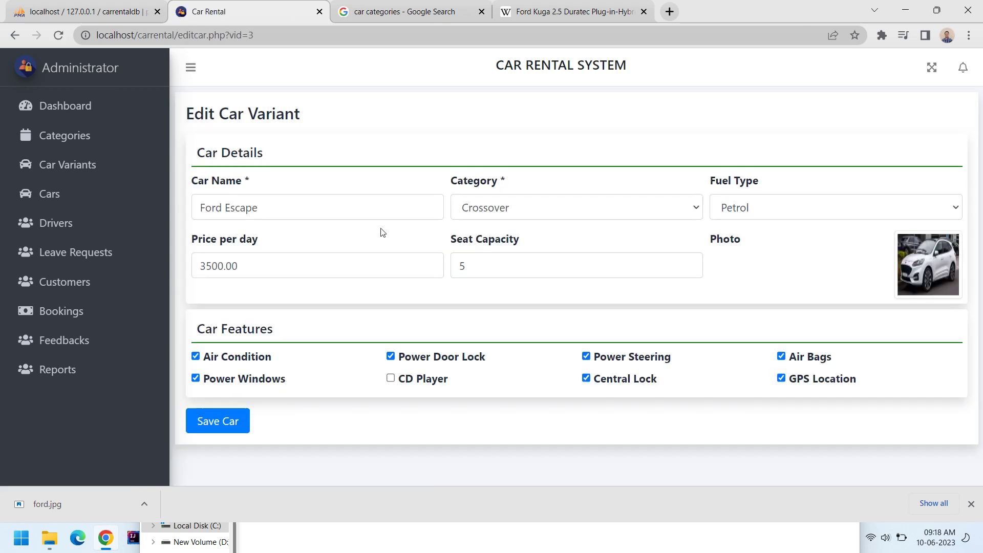
{"action": "left_click", "coordinate": [419, 380]}
{"action": "left_click", "coordinate": [229, 422]}
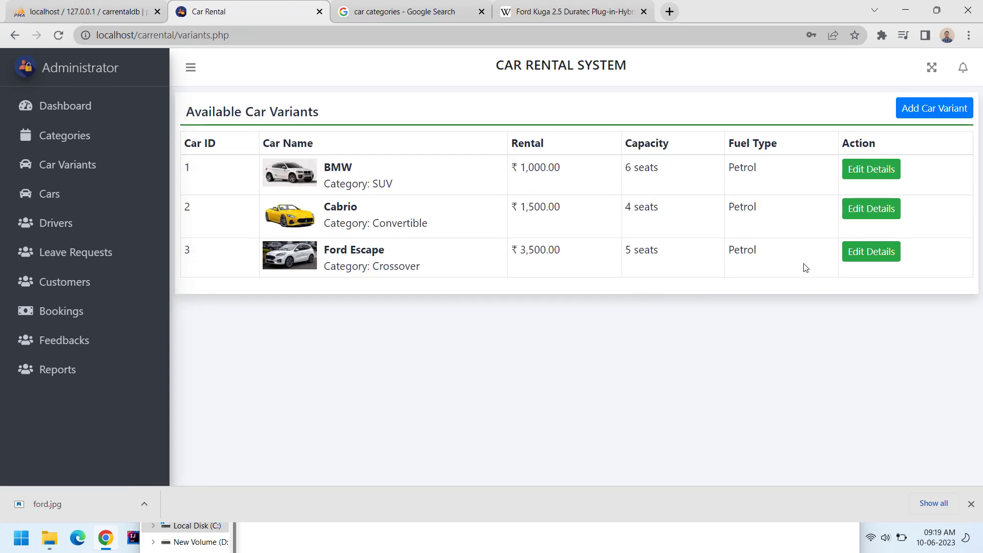
{"action": "left_click", "coordinate": [858, 253]}
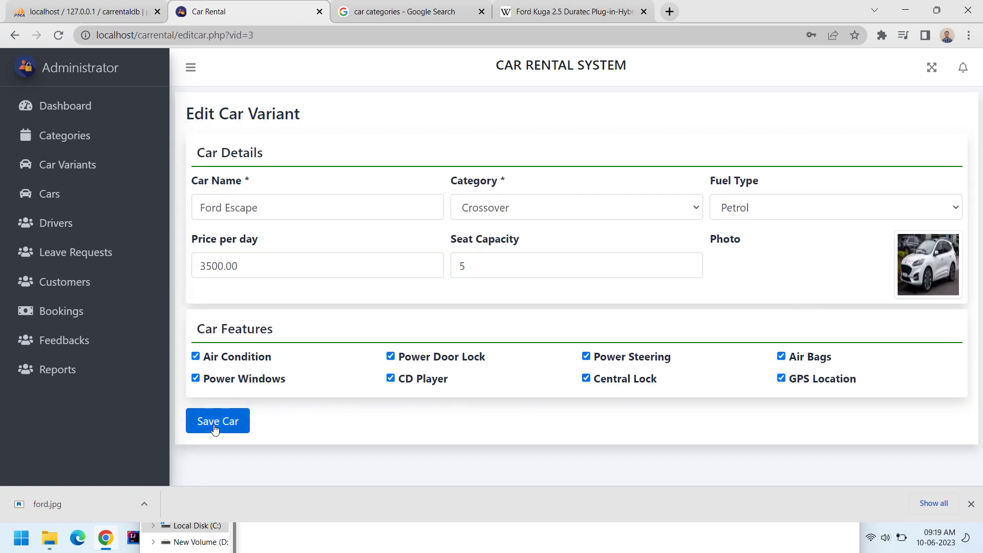
{"action": "left_click", "coordinate": [215, 429]}
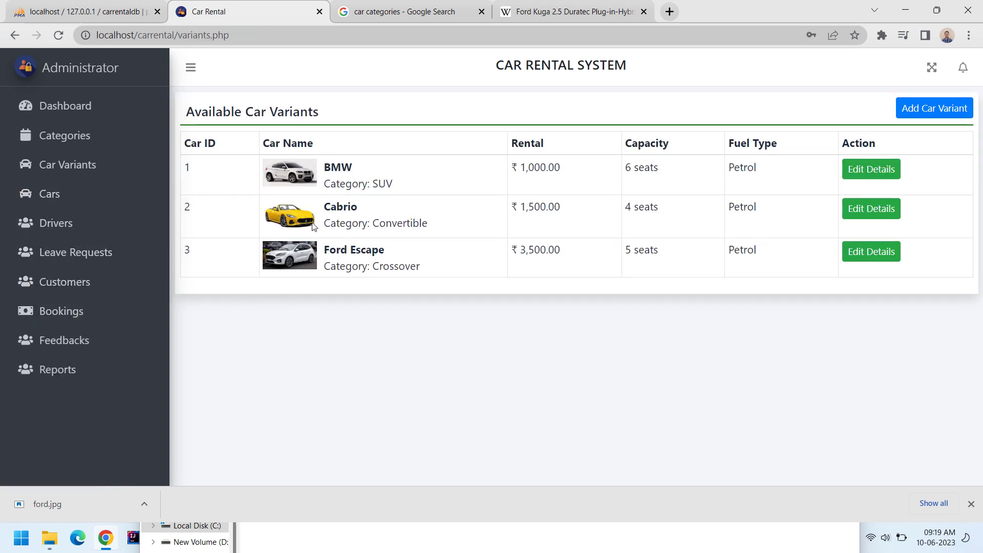
{"action": "left_click", "coordinate": [72, 200]}
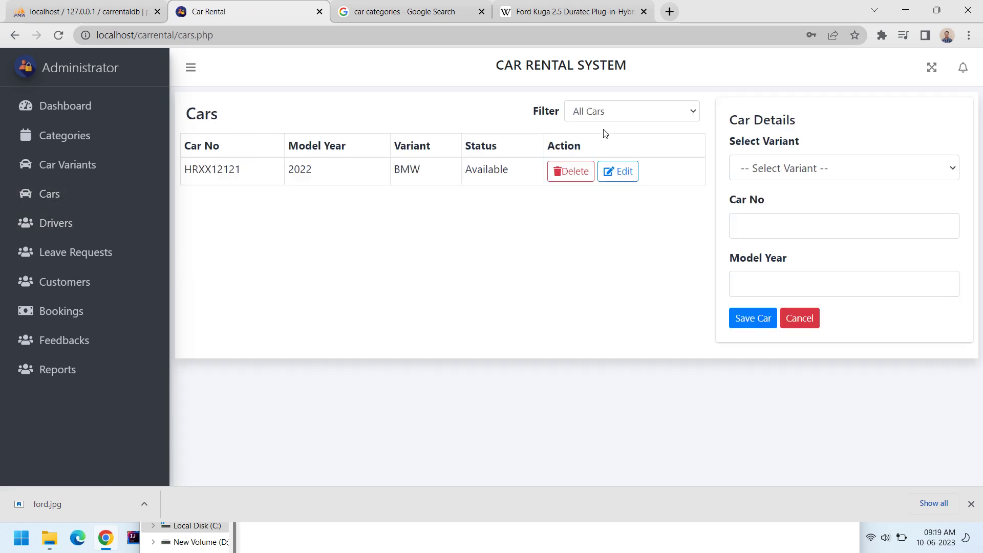
Add a Ford Escape car numbered ABC1234 with model year 2022.
{"action": "left_click", "coordinate": [771, 171]}
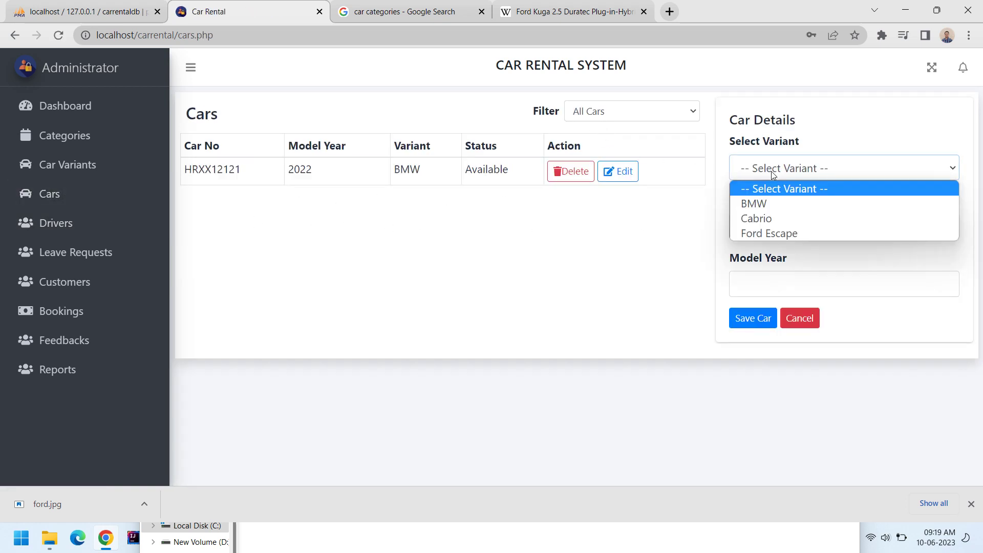
{"action": "left_click", "coordinate": [766, 234]}
{"action": "left_click", "coordinate": [769, 223]}
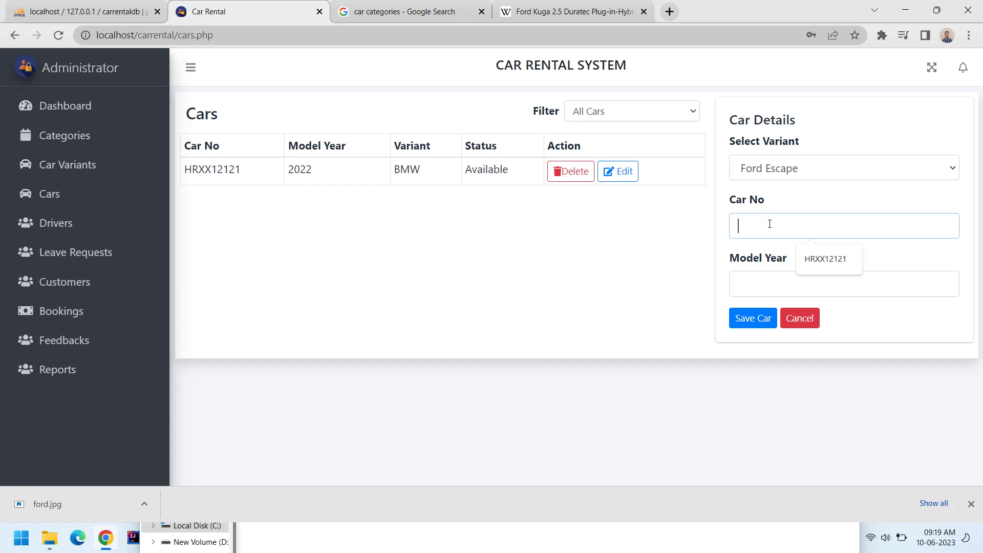
{"action": "type", "text": "ABC12345"}
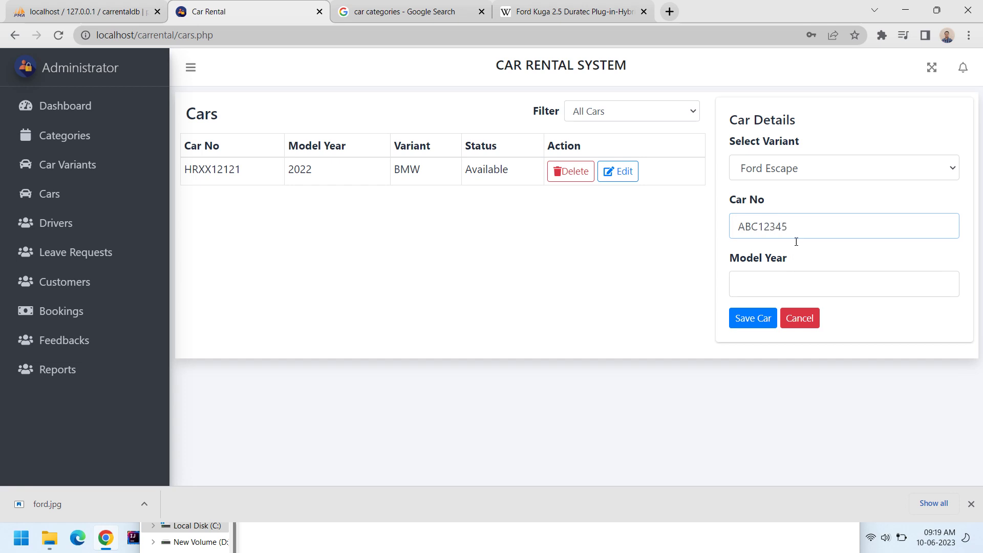
{"action": "left_click", "coordinate": [756, 290]}
{"action": "type", "text": "2022"}
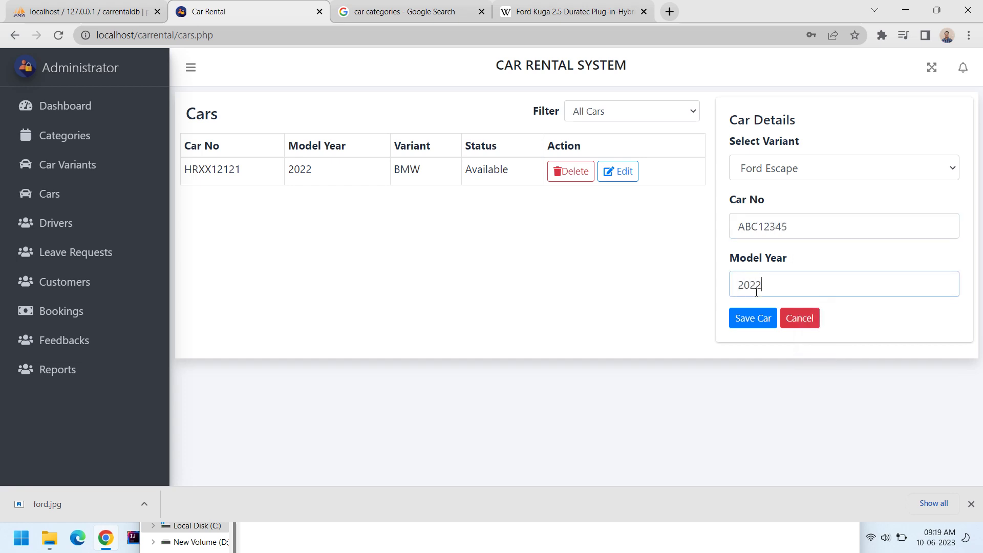
{"action": "left_click", "coordinate": [753, 317]}
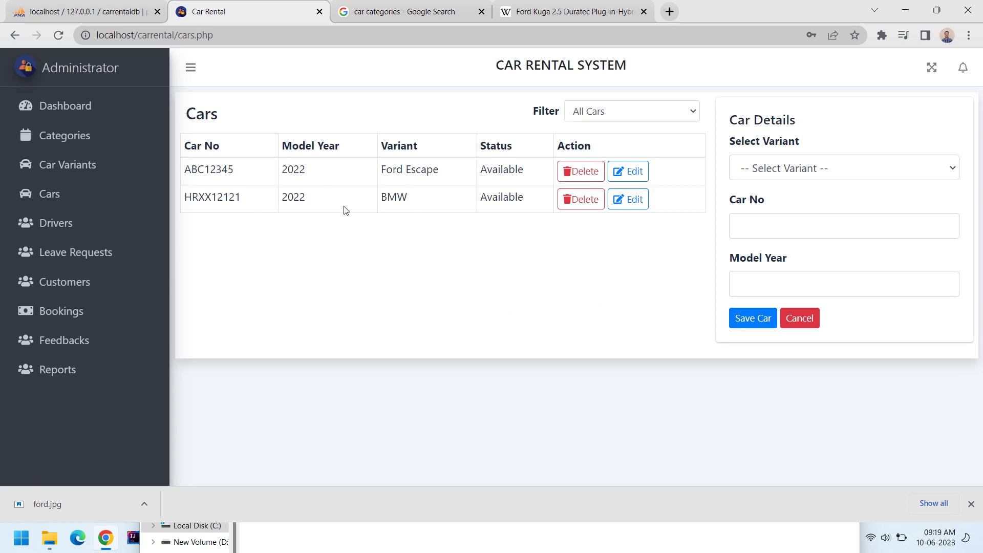
Add a second Ford Escape car, UKXX1234, with model year 2023.
{"action": "left_click", "coordinate": [790, 173]}
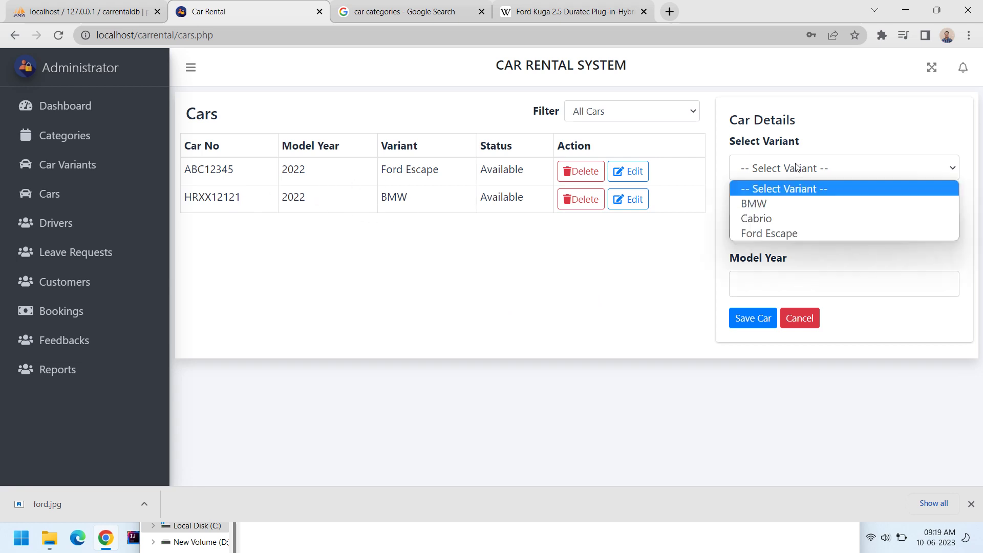
{"action": "left_click", "coordinate": [774, 234]}
{"action": "left_click", "coordinate": [768, 223]}
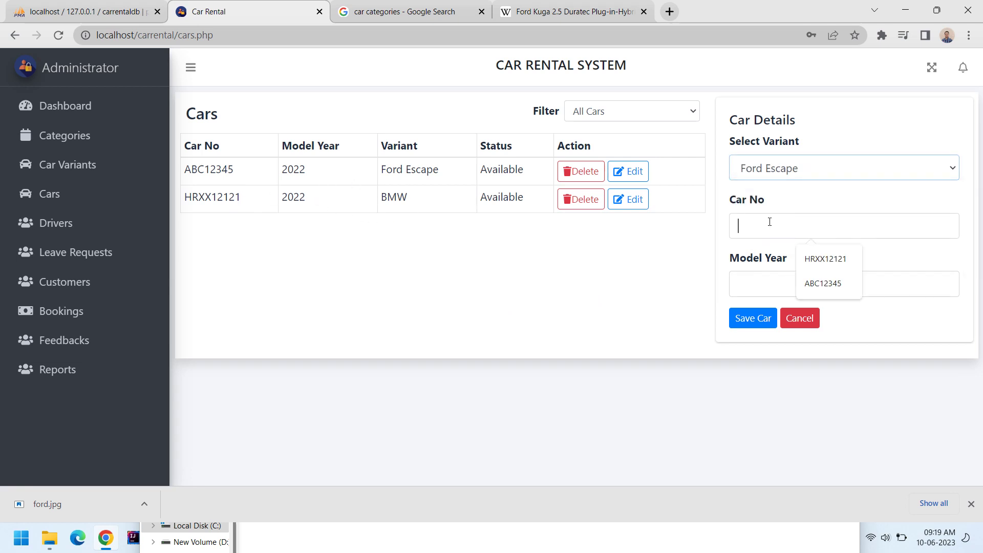
{"action": "type", "text": "H"}
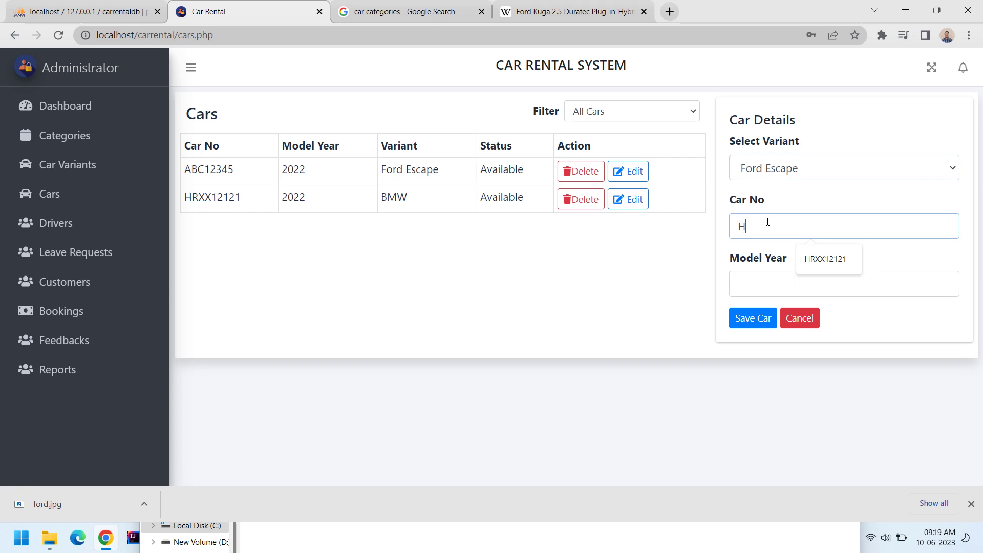
{"action": "key", "text": "BackSpace"}
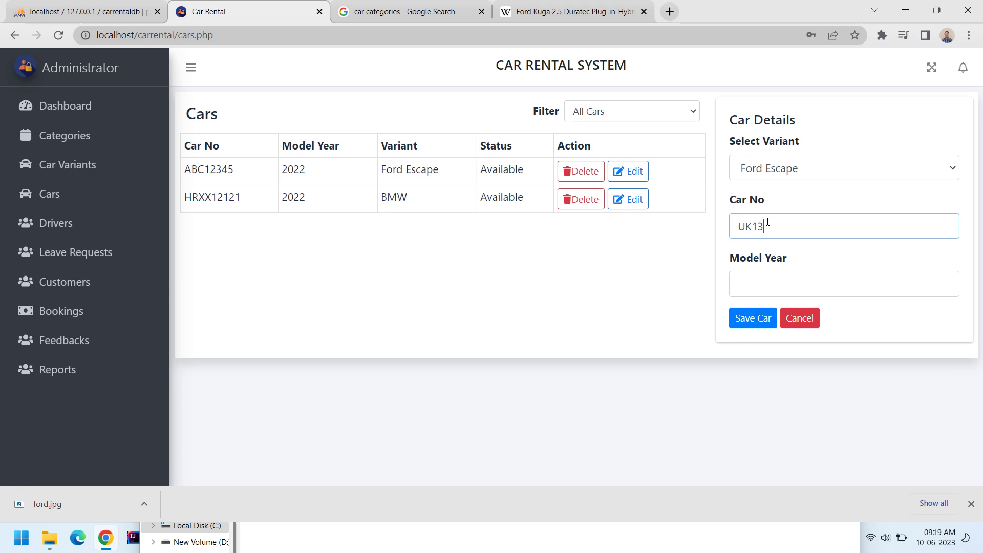
{"action": "type", "text": "UKXX1234"}
{"action": "left_click", "coordinate": [739, 322]}
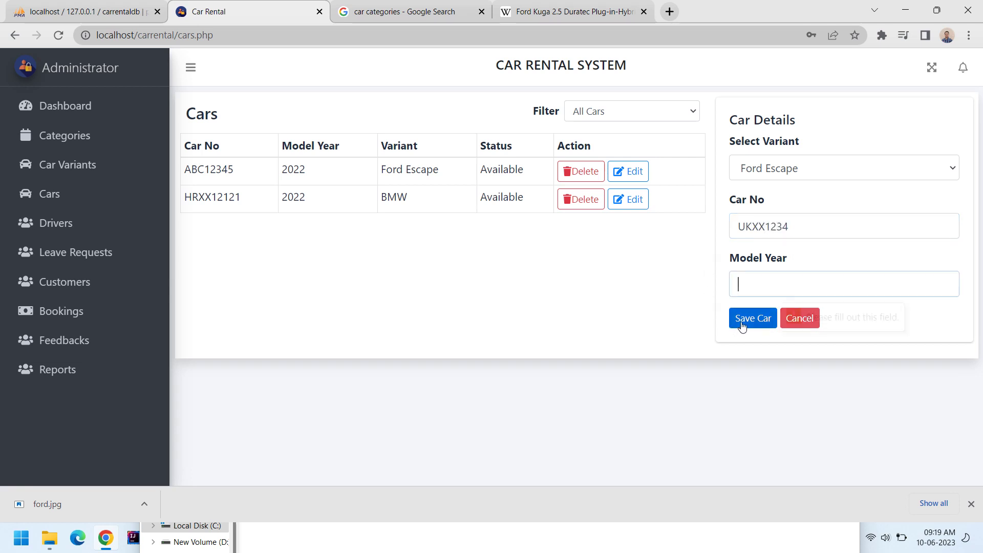
{"action": "type", "text": "2023"}
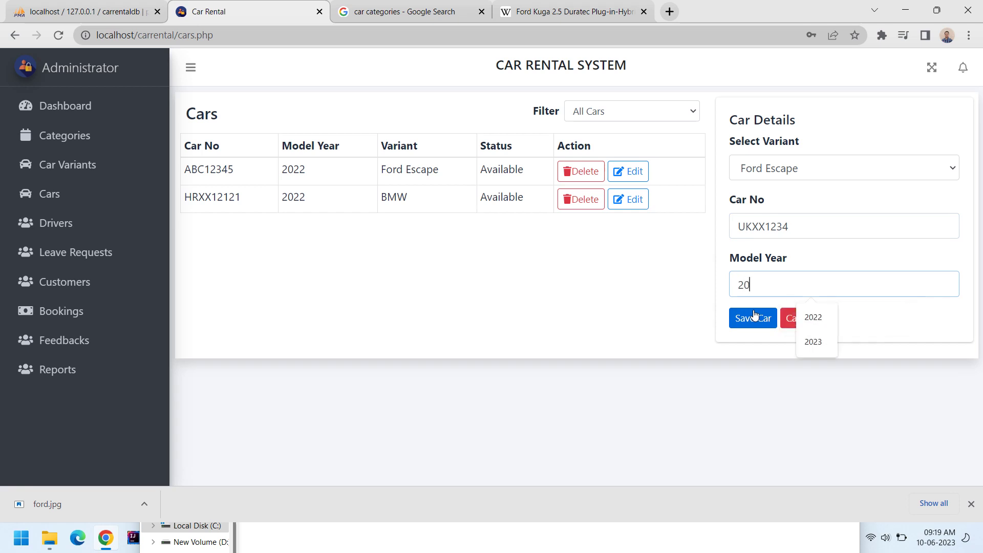
{"action": "left_click", "coordinate": [754, 316]}
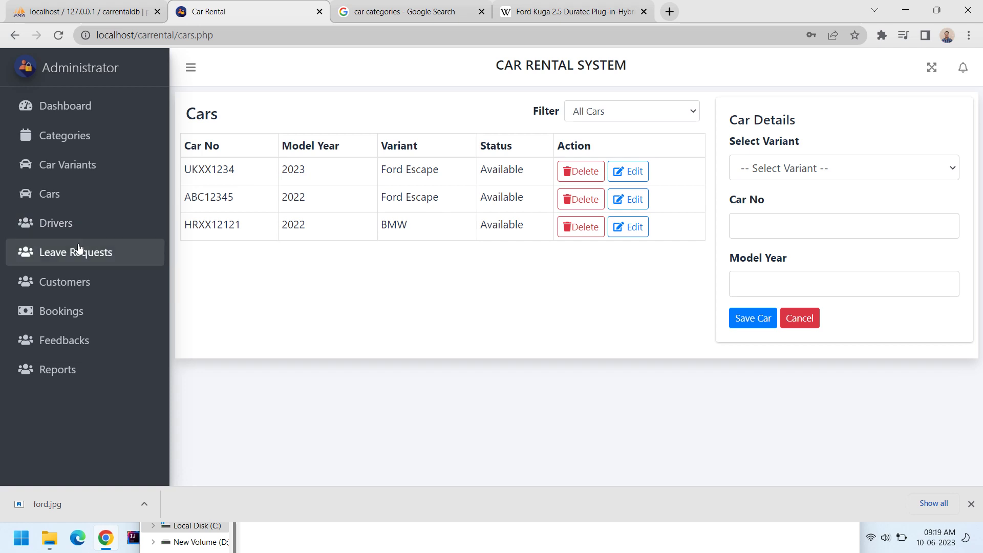
{"action": "left_click", "coordinate": [70, 223]}
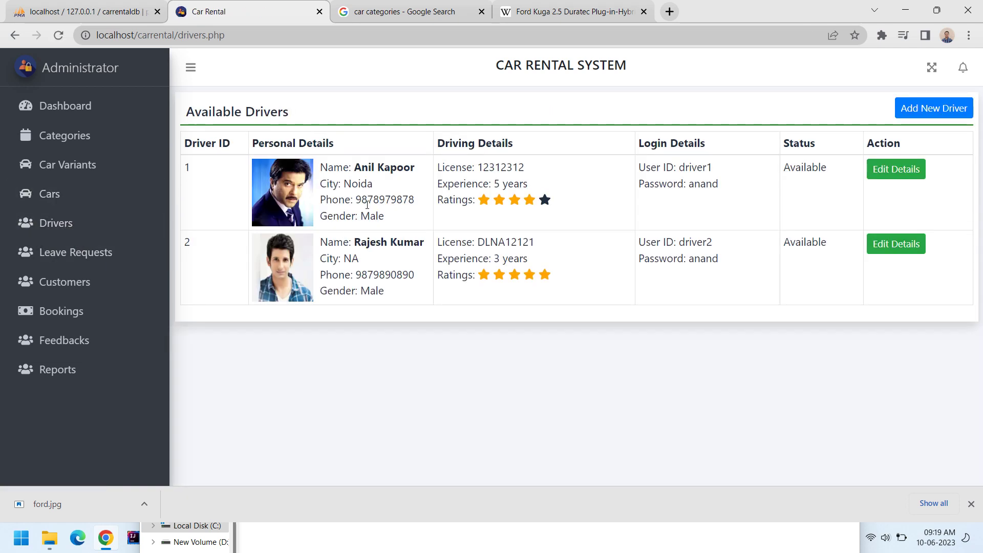
Start a new driver with the driver's name, Male, Married, address NA and phone number.
{"action": "left_click", "coordinate": [927, 108]}
{"action": "left_click", "coordinate": [319, 211]}
{"action": "type", "text": "Di"}
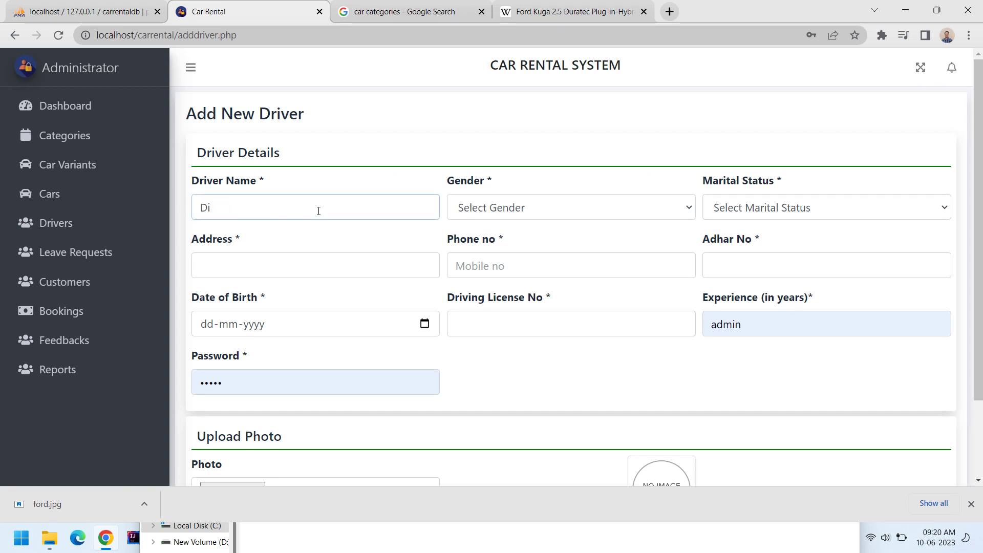
{"action": "type", "text": "rvNo 1"}
{"action": "key", "text": "Tab"}
{"action": "key", "text": "m"}
{"action": "key", "text": "Tab"}
{"action": "key", "text": "m"}
{"action": "key", "text": "Tab"}
{"action": "type", "text": "NA"}
{"action": "key", "text": "Tab"}
{"action": "type", "text": "9898989898"}
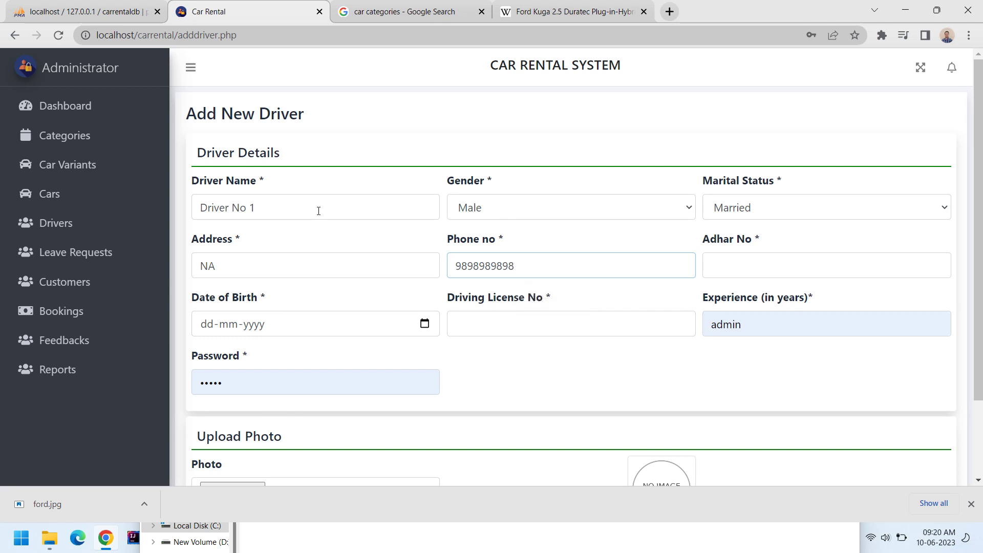
Fill in the Adhar number, birth date 10-10-1999, licence number, 5 years' experience and password.
{"action": "key", "text": "Tab"}
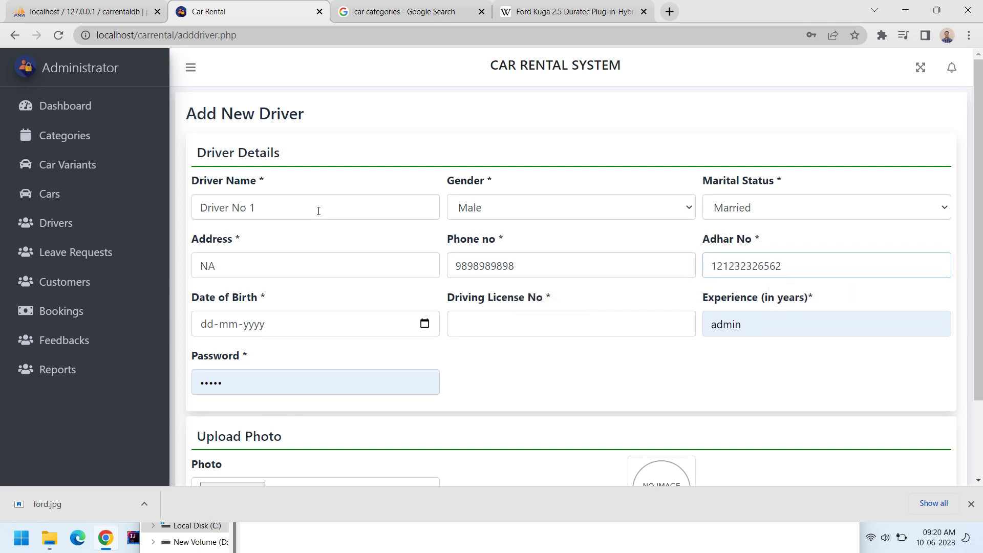
{"action": "key", "text": "Tab"}
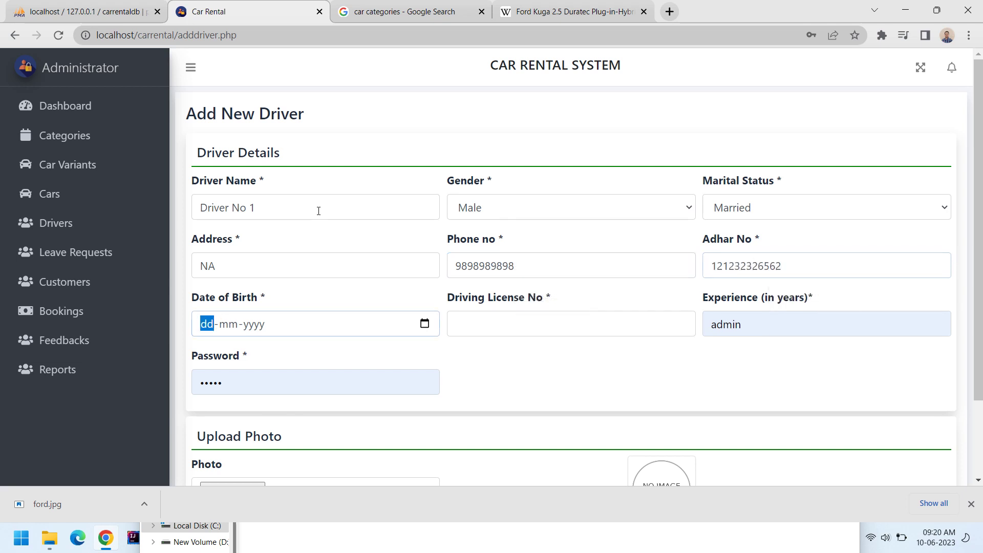
{"action": "type", "text": "10-10-"}
{"action": "type", "text": "1999"}
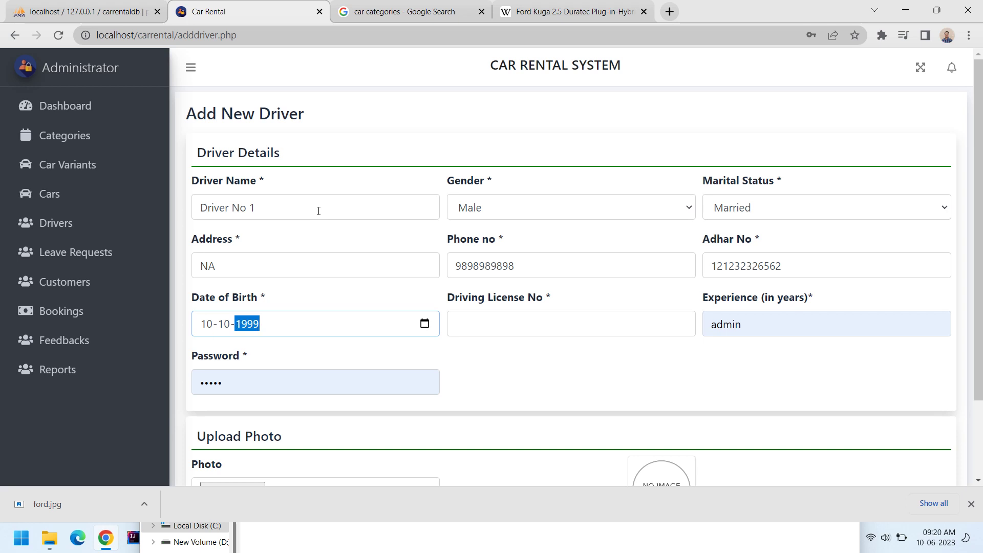
{"action": "key", "text": "Tab"}
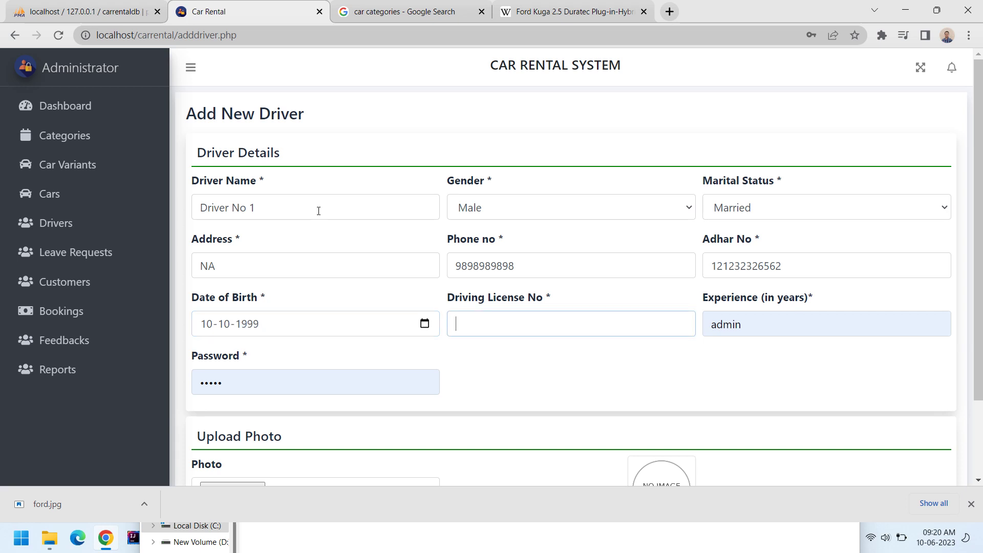
{"action": "key", "text": "Tab"}
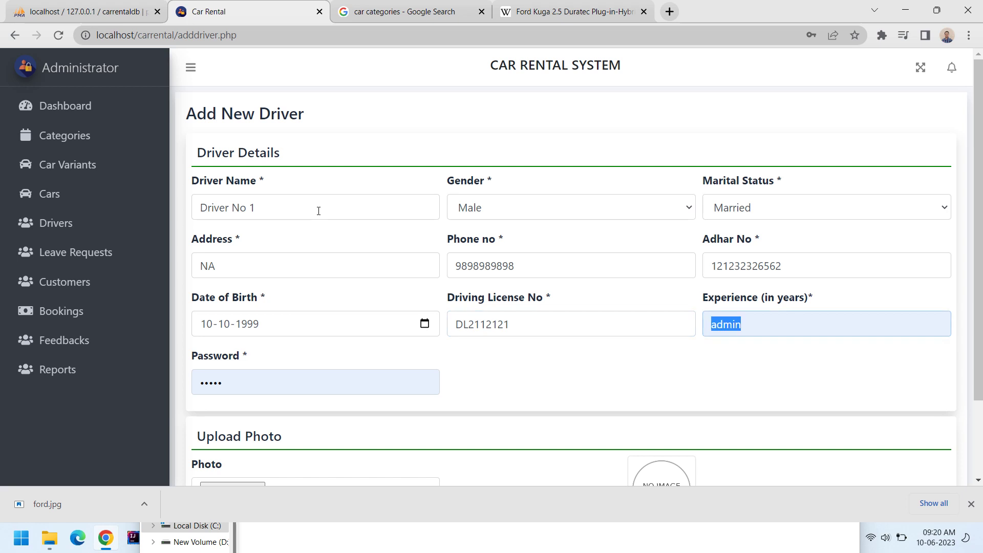
{"action": "type", "text": "5"}
{"action": "key", "text": "Tab"}
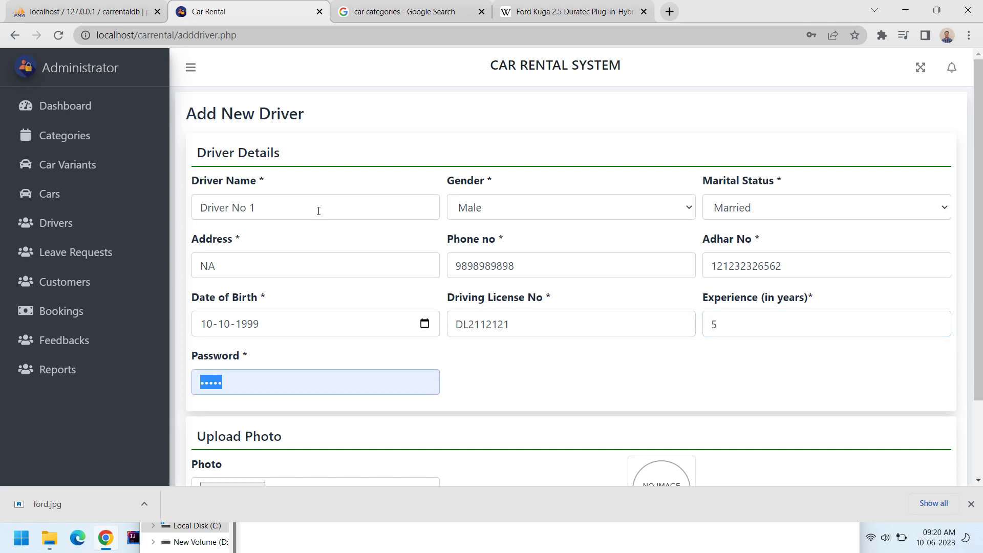
{"action": "type", "text": "123"}
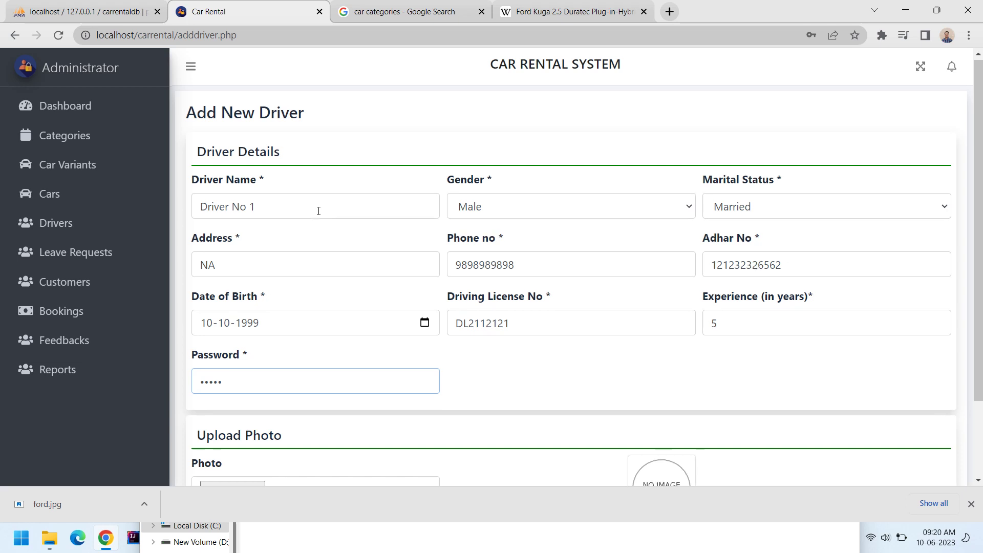
{"action": "scroll", "coordinate": [321, 215], "scroll_direction": "down", "scroll_amount": 2}
Browse the images in Downloads for a driver photo.
{"action": "left_click", "coordinate": [227, 402]}
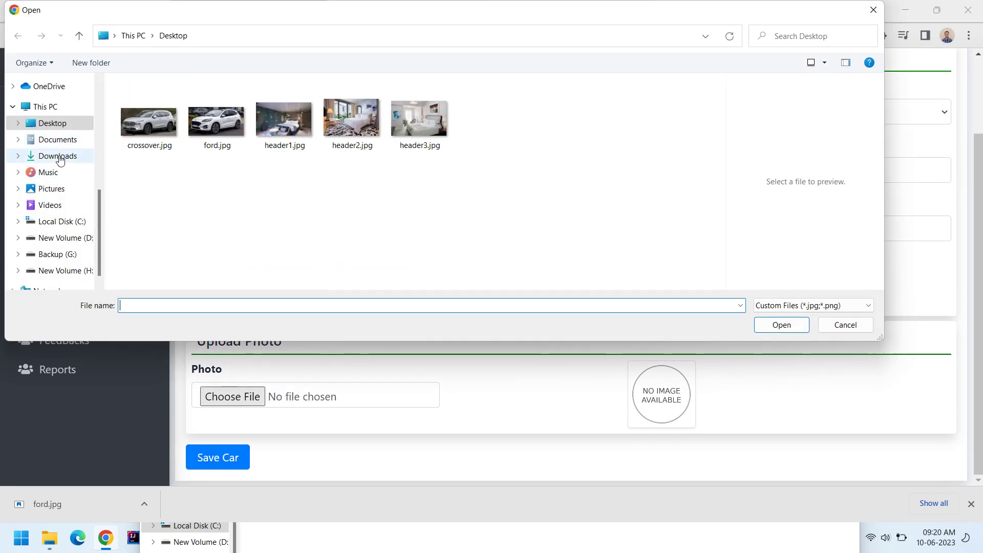
{"action": "left_click", "coordinate": [58, 156]}
{"action": "scroll", "coordinate": [179, 161], "scroll_direction": "down", "scroll_amount": 1}
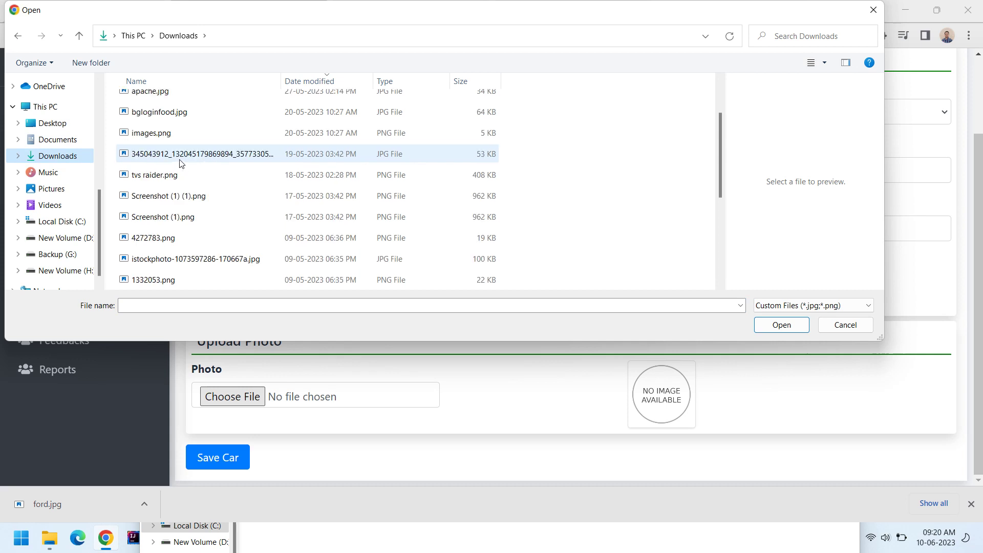
{"action": "left_click", "coordinate": [168, 182]}
{"action": "left_click", "coordinate": [167, 196]}
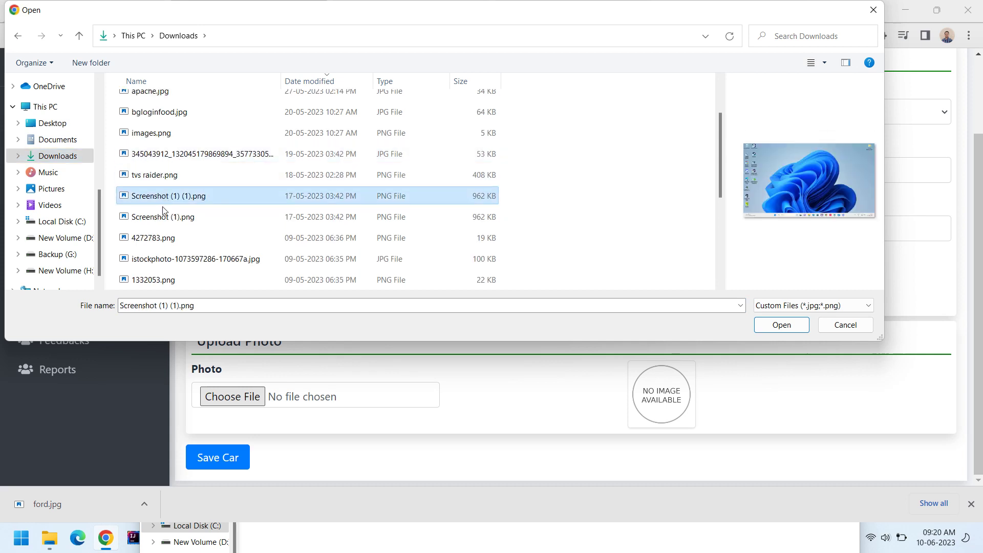
{"action": "left_click", "coordinate": [164, 215]}
{"action": "left_click", "coordinate": [160, 237]}
{"action": "left_click", "coordinate": [159, 257]}
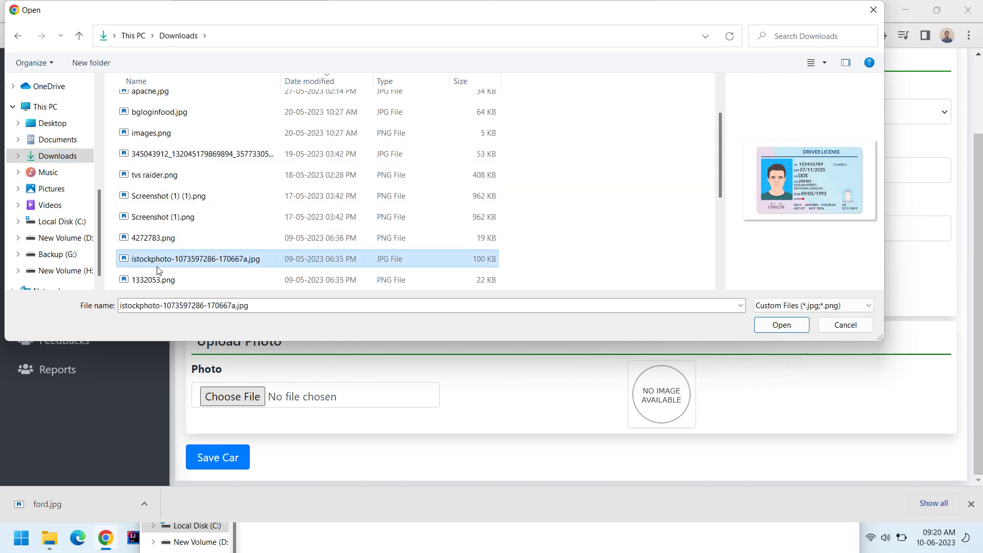
{"action": "left_click", "coordinate": [154, 280]}
Attach seven.png as the driver's photo and submit the driver details.
{"action": "scroll", "coordinate": [177, 258], "scroll_direction": "down", "scroll_amount": 2}
{"action": "left_click", "coordinate": [158, 176]}
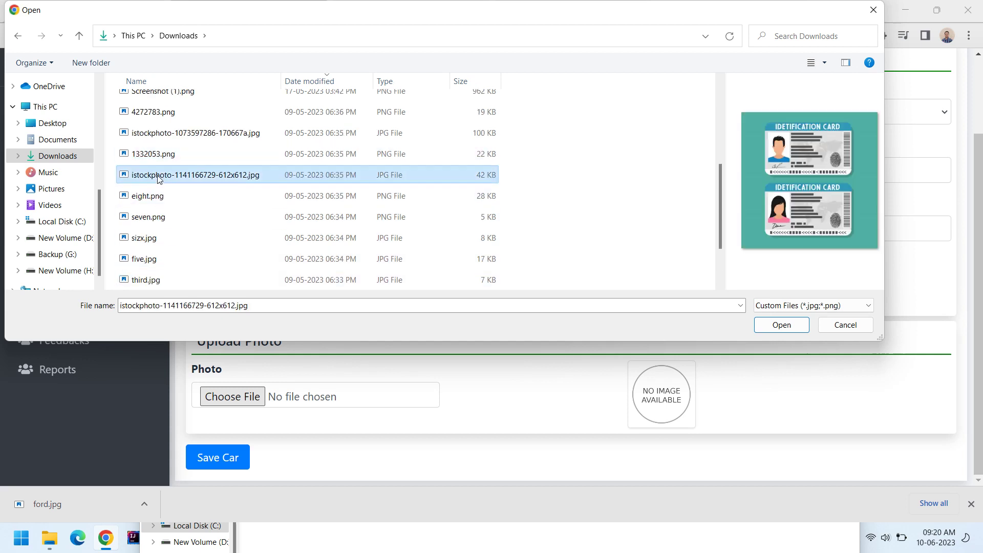
{"action": "left_click", "coordinate": [156, 196]}
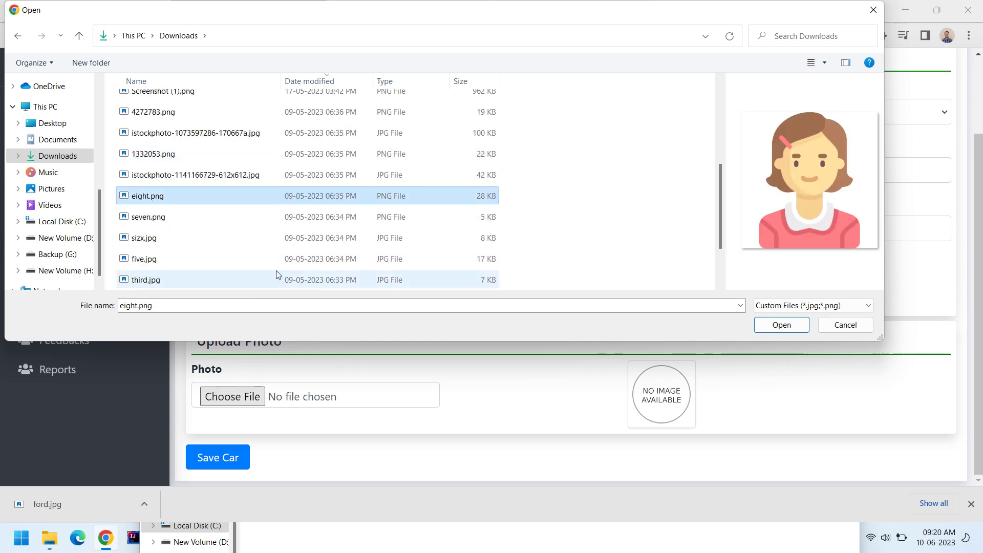
{"action": "left_click", "coordinate": [159, 220]}
{"action": "left_click", "coordinate": [160, 238]}
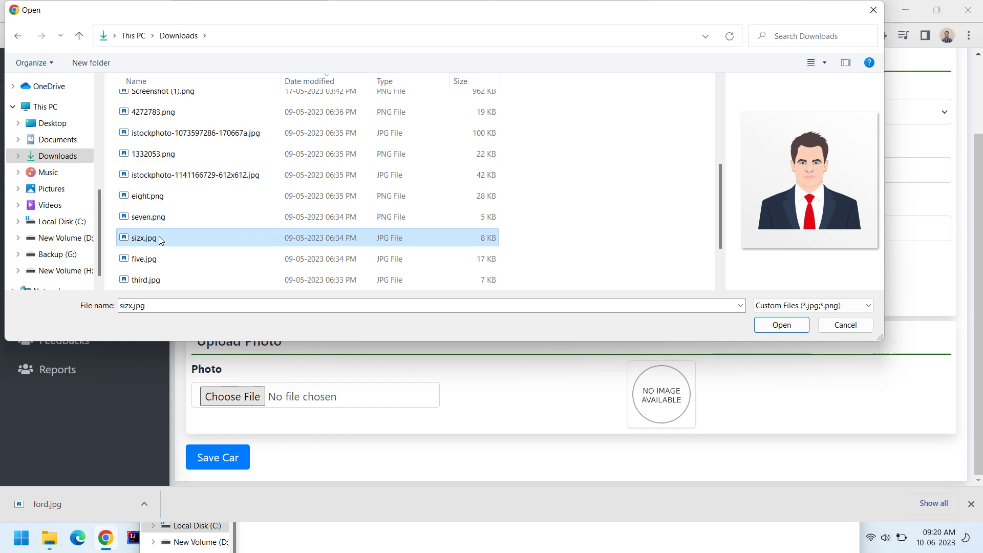
{"action": "left_click", "coordinate": [162, 219]}
{"action": "left_click", "coordinate": [781, 332]}
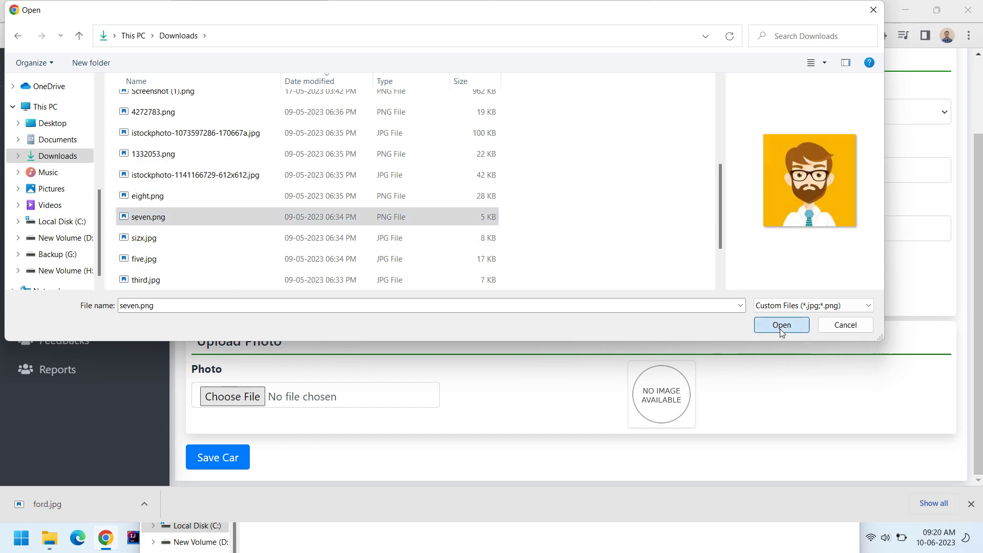
{"action": "left_click", "coordinate": [217, 458]}
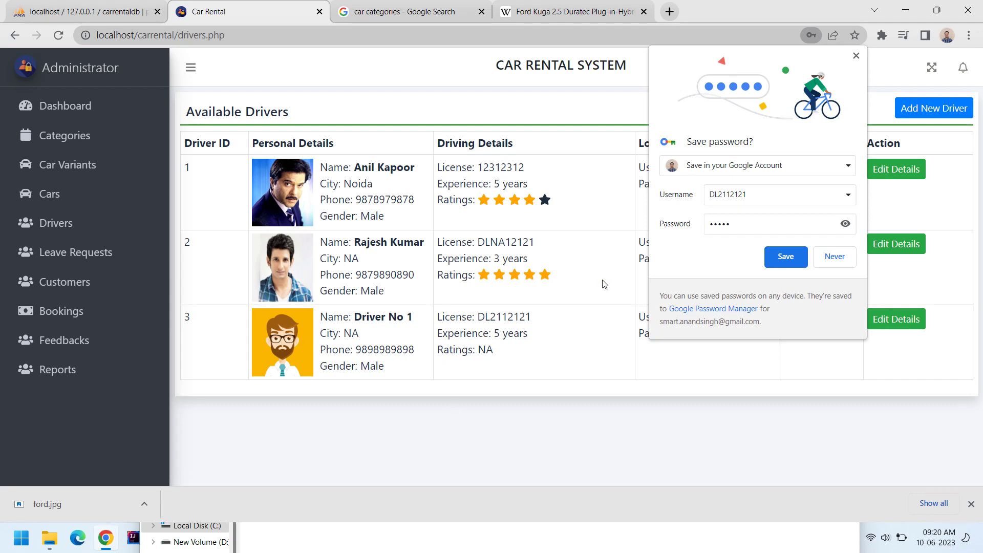
Decline Chrome's password save and bring up a blank Add New Driver form.
{"action": "left_click", "coordinate": [835, 256]}
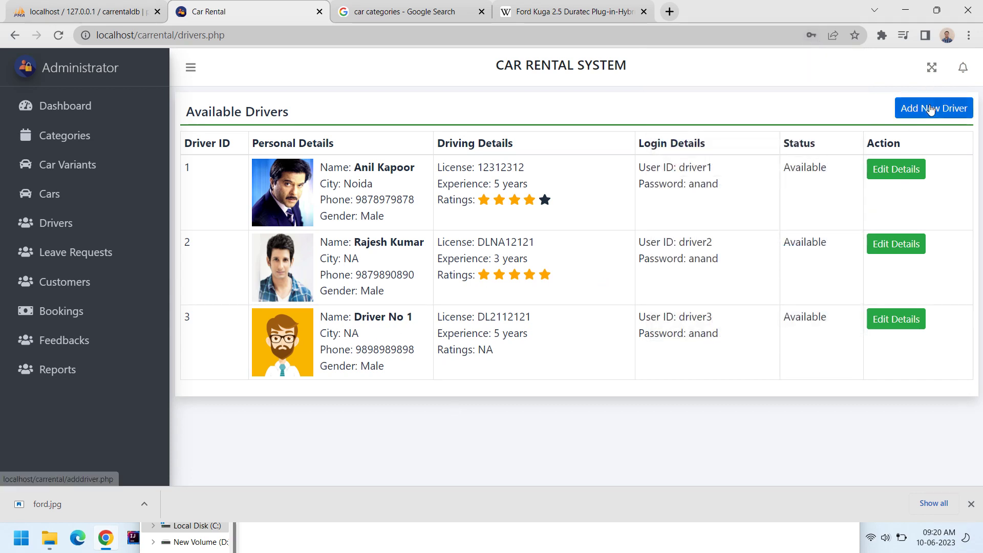
{"action": "left_click", "coordinate": [931, 110]}
{"action": "scroll", "coordinate": [332, 463], "scroll_direction": "down", "scroll_amount": 2}
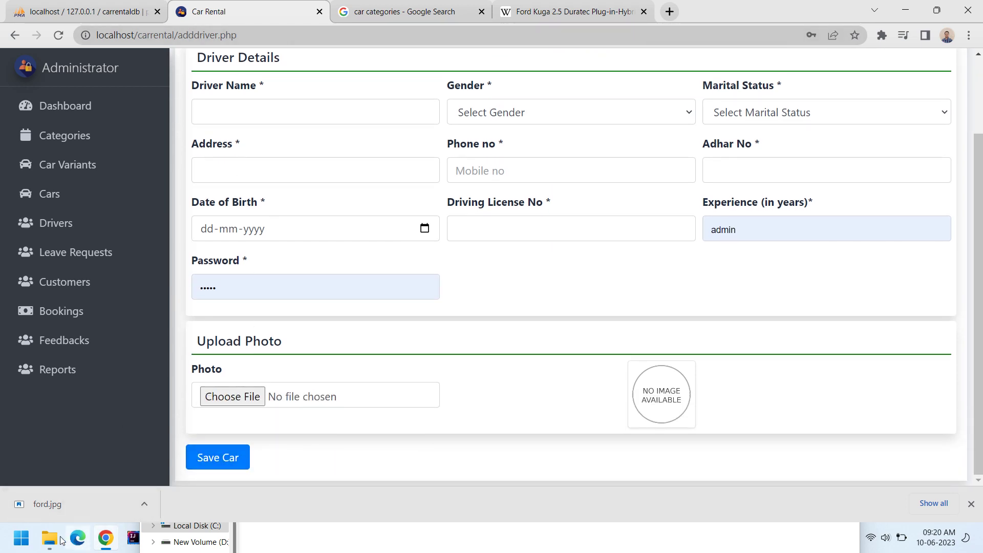
Open the C:\xampp\htdocs\carrental folder in Visual Studio Code from File Explorer.
{"action": "mouse_move", "coordinate": [58, 536]}
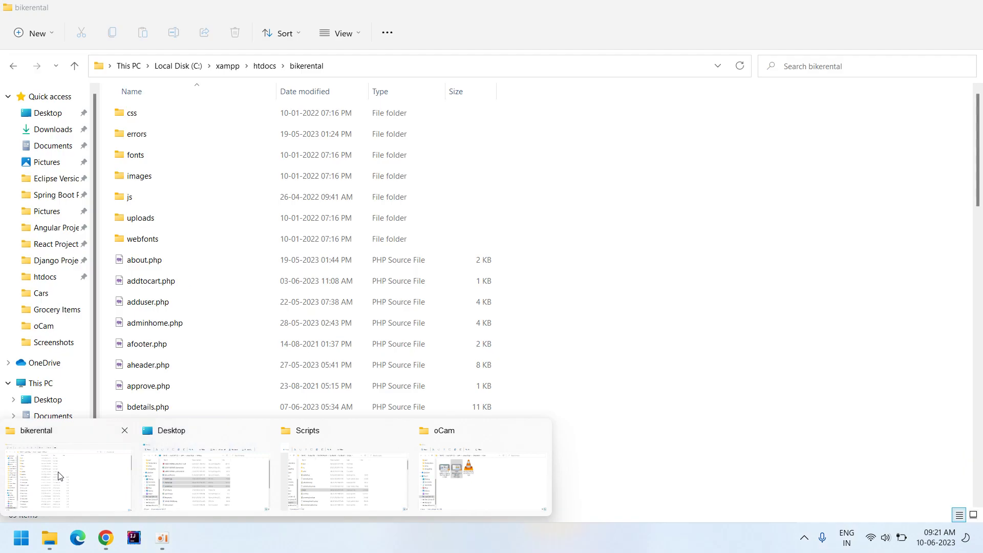
{"action": "left_click", "coordinate": [59, 468]}
{"action": "left_click", "coordinate": [264, 65]}
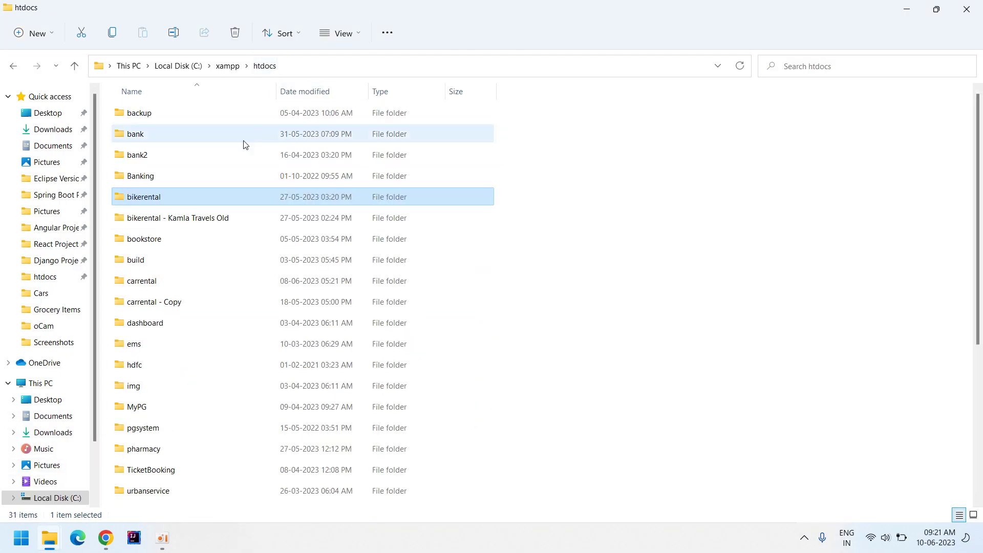
{"action": "double_click", "coordinate": [149, 282]}
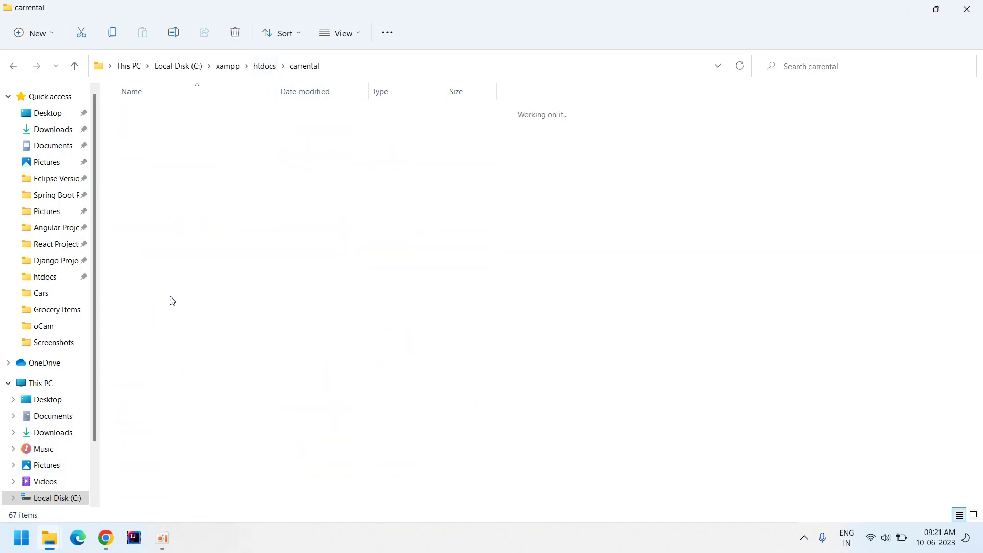
{"action": "right_click", "coordinate": [525, 401]}
{"action": "left_click", "coordinate": [565, 330]}
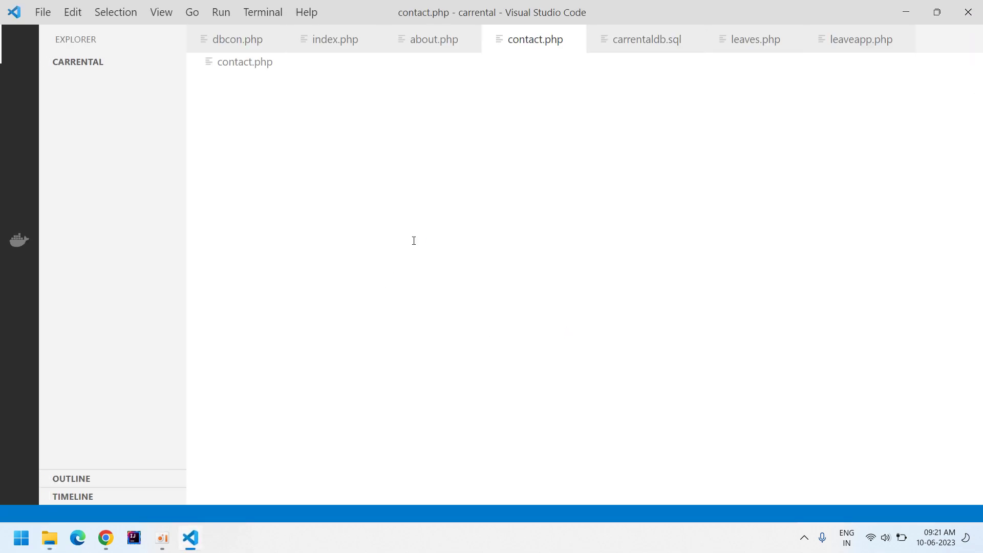
Change the submit label in adddriver.php from 'Save Car' to 'Save Driver' and save.
{"action": "key", "text": "ctrl+p"}
{"action": "type", "text": "addd"}
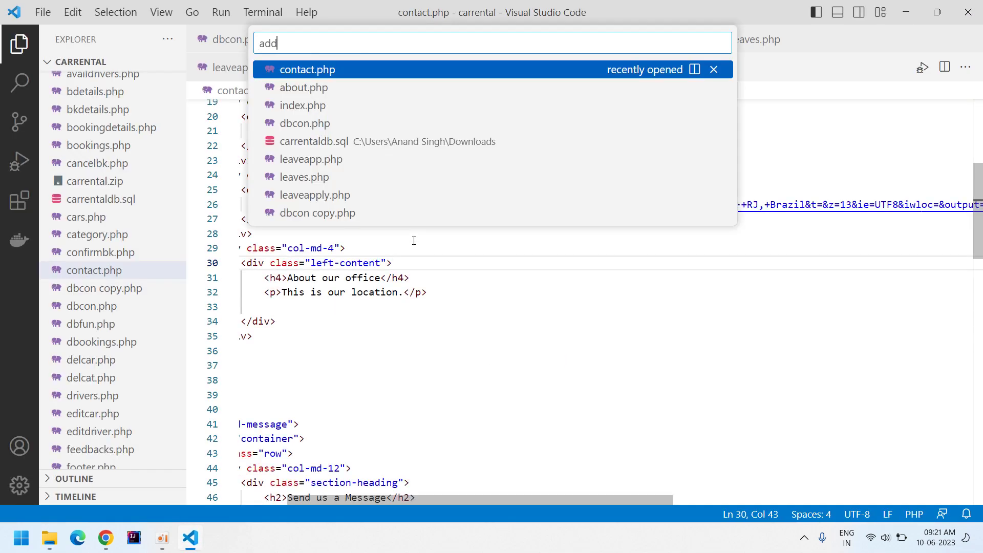
{"action": "key", "text": "Down"}
{"action": "key", "text": "Up"}
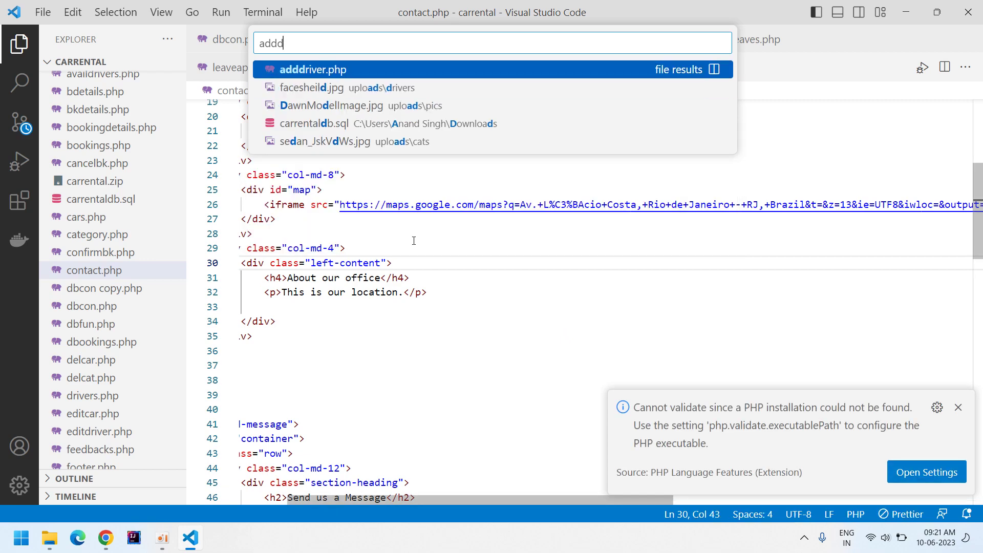
{"action": "key", "text": "Return"}
{"action": "scroll", "coordinate": [450, 300], "scroll_direction": "down", "scroll_amount": 20}
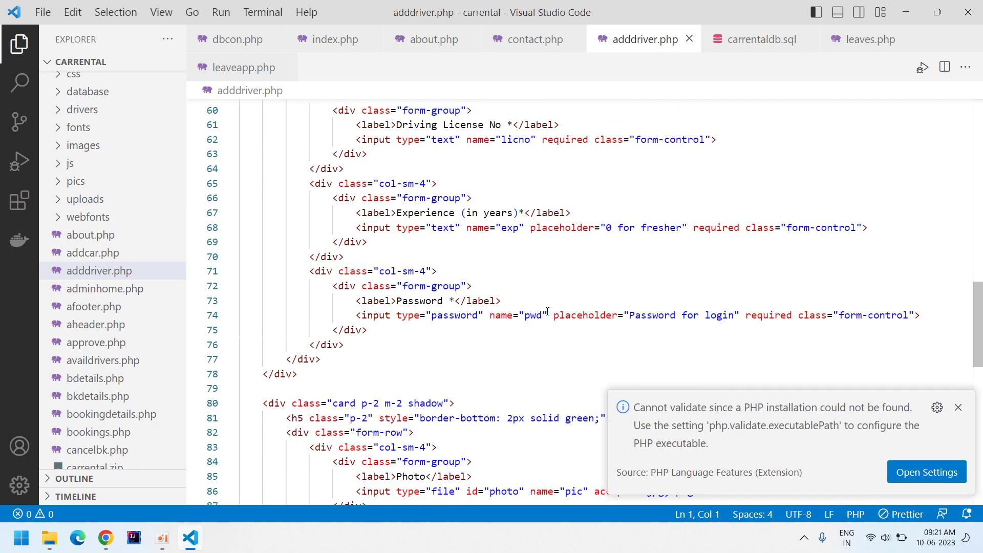
{"action": "scroll", "coordinate": [504, 326], "scroll_direction": "up", "scroll_amount": 1}
{"action": "double_click", "coordinate": [464, 231]}
{"action": "type", "text": "Driver"}
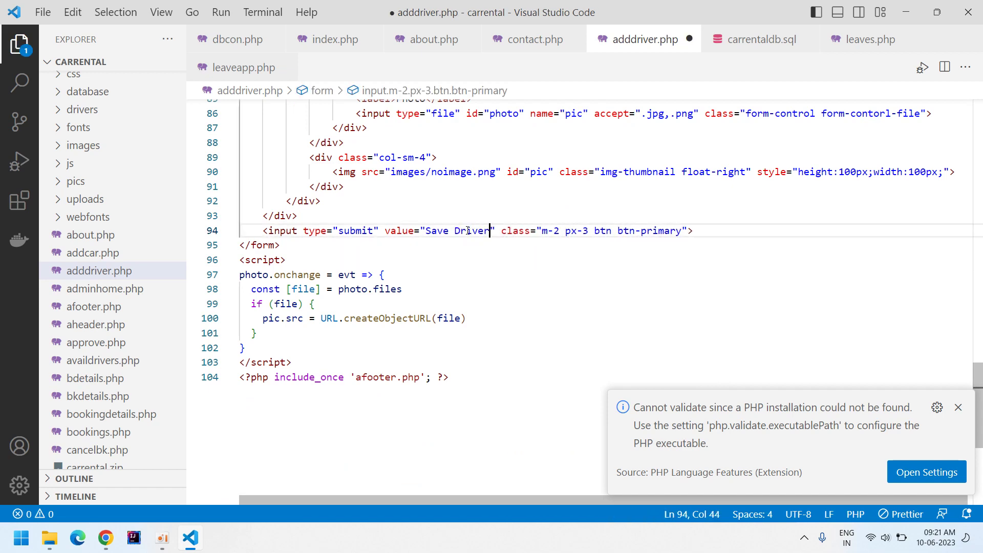
{"action": "key", "text": "ctrl+s"}
Reload the Car Rental add-driver page to see the new label, then go to Drivers.
{"action": "key", "text": "alt+Tab"}
{"action": "key", "text": "Tab"}
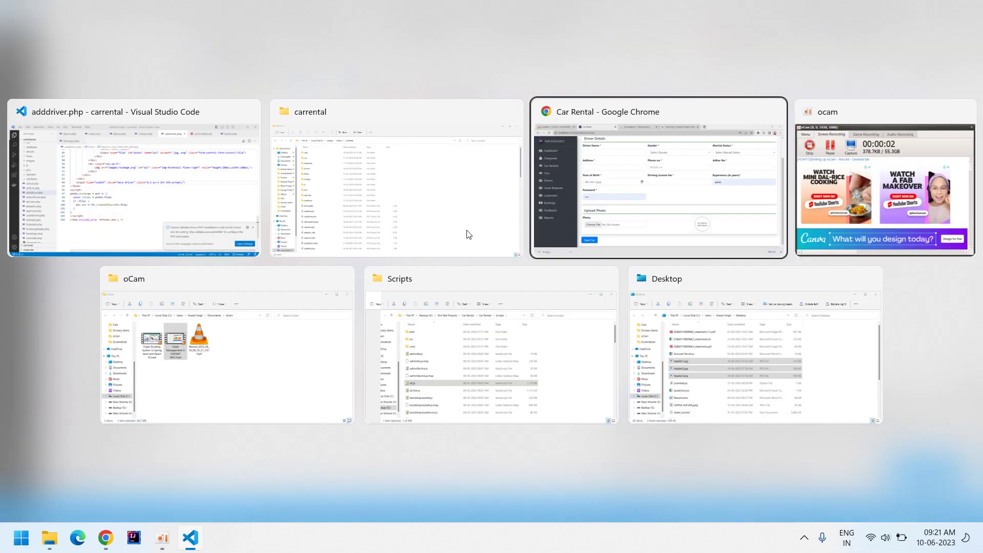
{"action": "key", "text": "F5"}
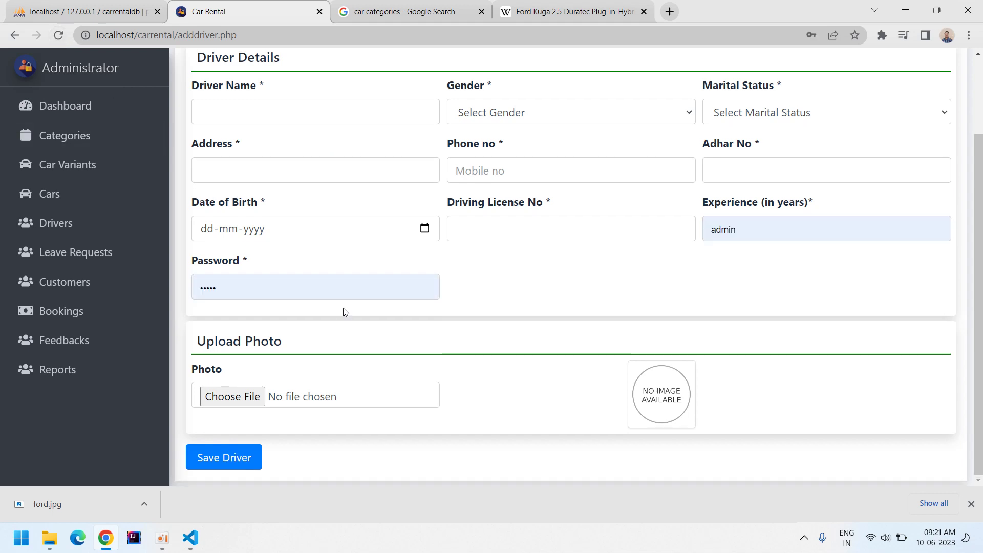
{"action": "scroll", "coordinate": [337, 322], "scroll_direction": "up", "scroll_amount": 3}
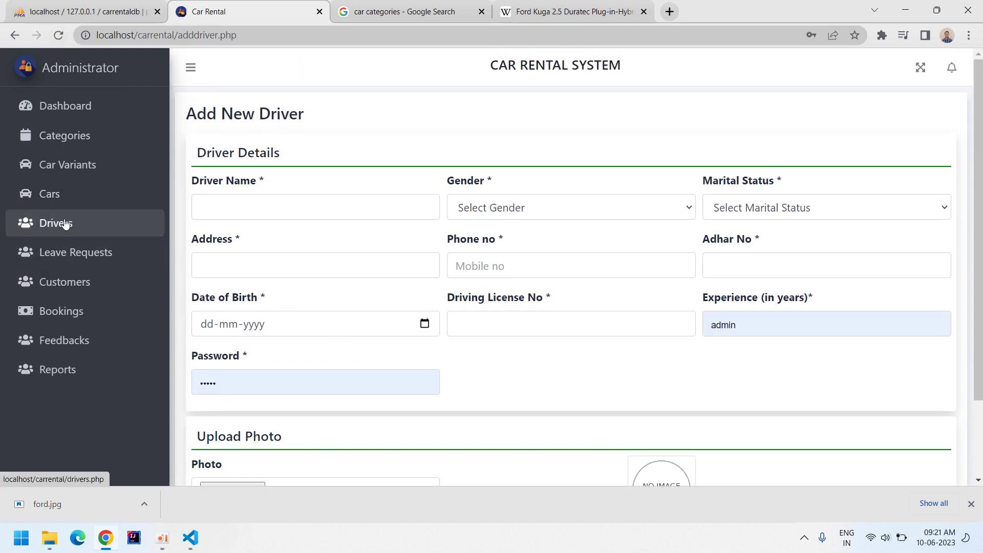
{"action": "left_click", "coordinate": [112, 233]}
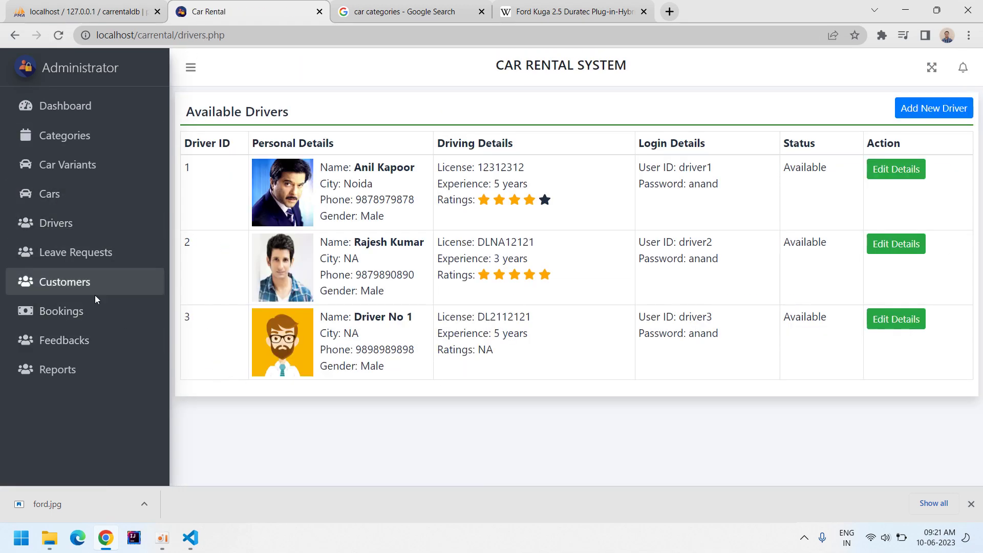
Review the Leave Requests, Customers, Bookings, Feedbacks and Payment Reports pages, then the account menu.
{"action": "left_click", "coordinate": [85, 264]}
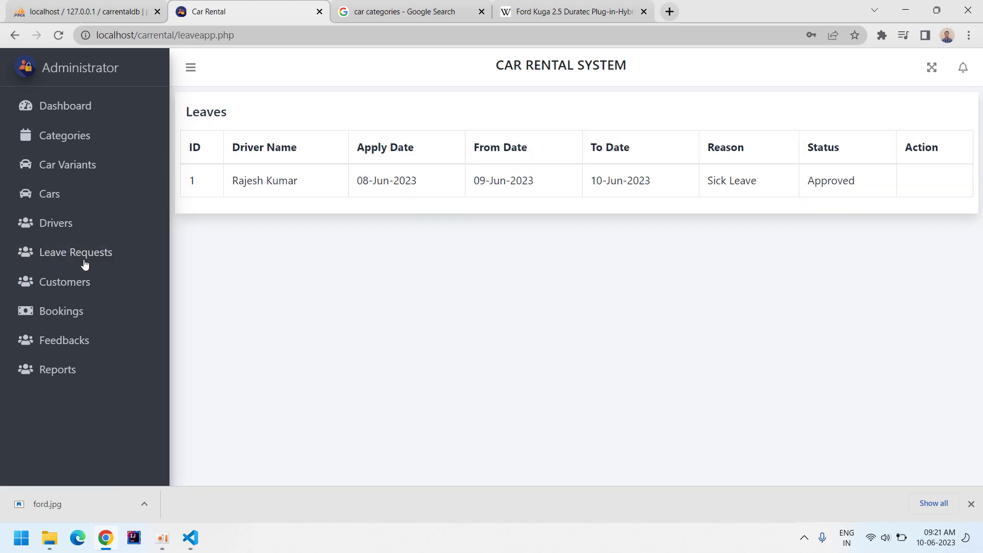
{"action": "left_click_drag", "start_coordinate": [224, 185], "coordinate": [320, 183]}
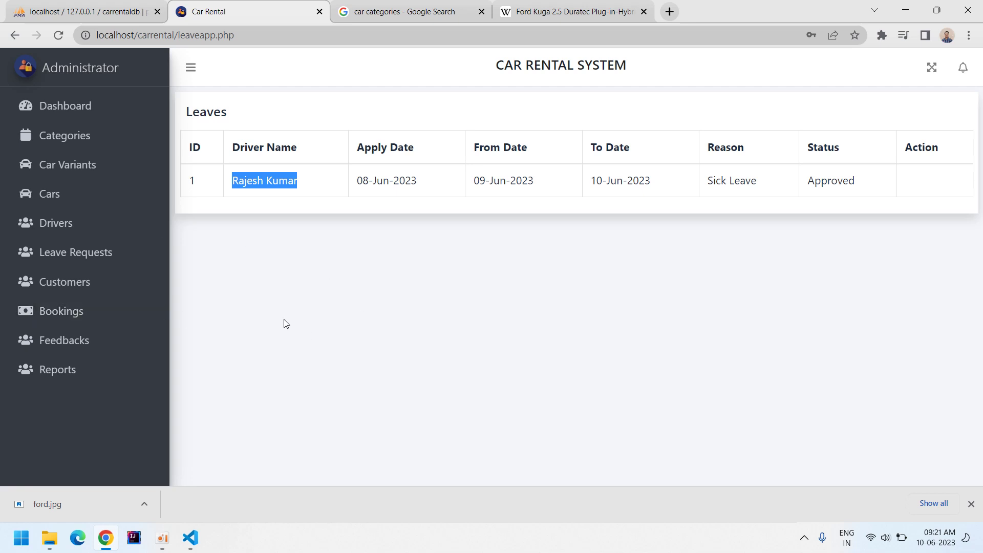
{"action": "left_click", "coordinate": [97, 285]}
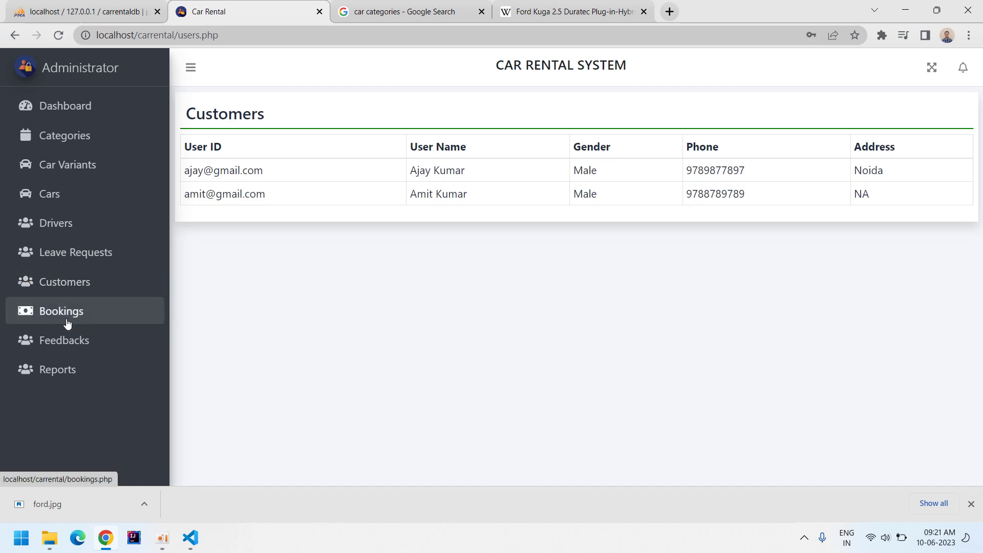
{"action": "left_click", "coordinate": [67, 322]}
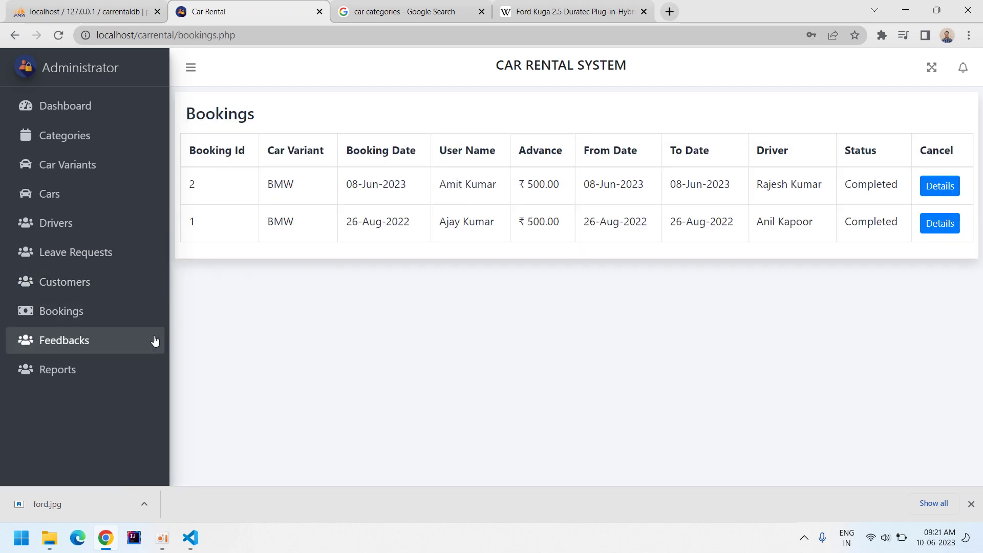
{"action": "left_click", "coordinate": [82, 342]}
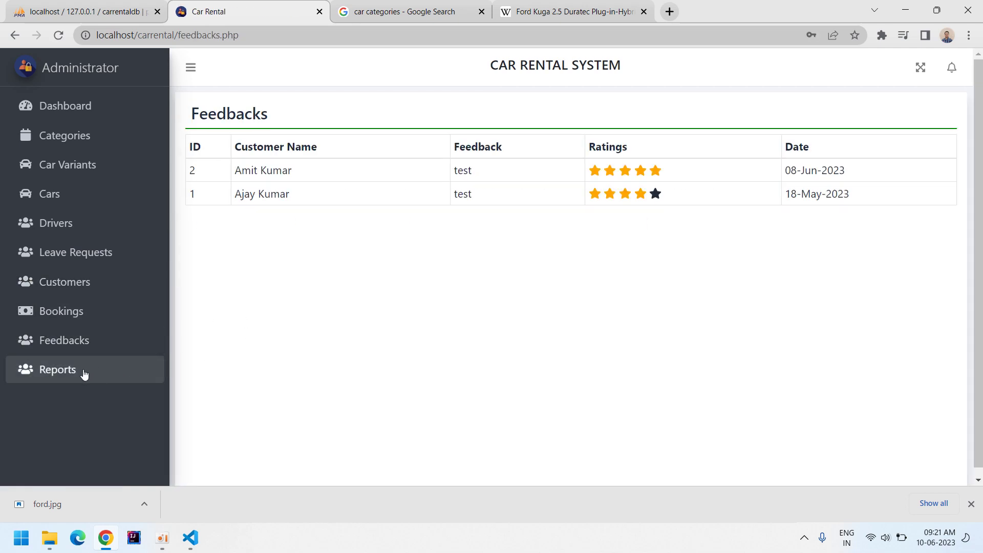
{"action": "left_click", "coordinate": [81, 374]}
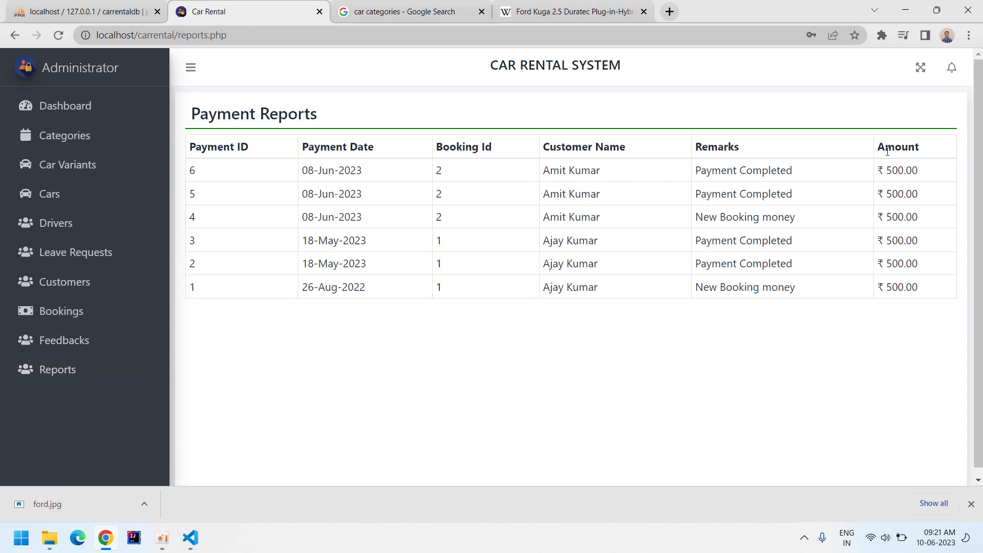
{"action": "left_click", "coordinate": [952, 68]}
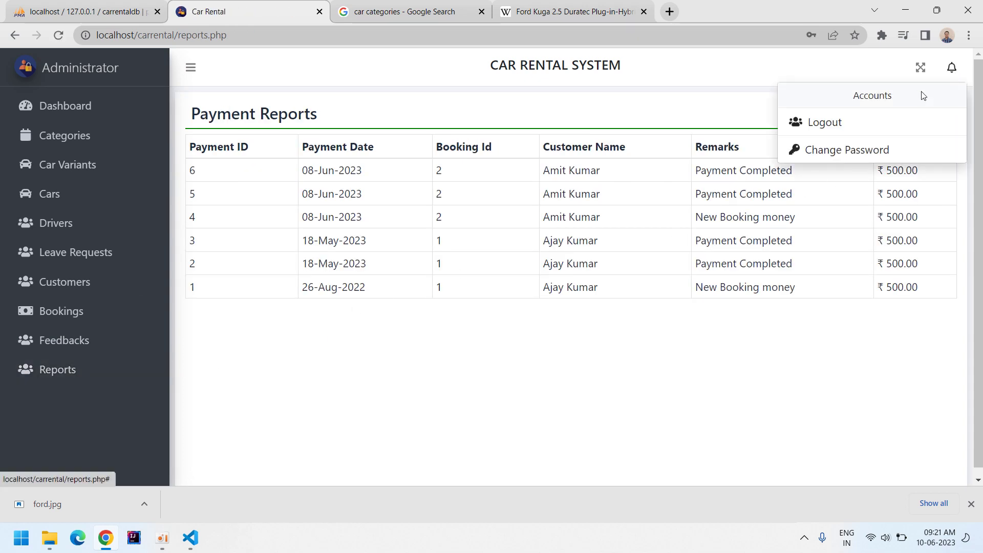
Log out of admin and start registering with the customer's name, e-mail and password.
{"action": "left_click", "coordinate": [829, 122]}
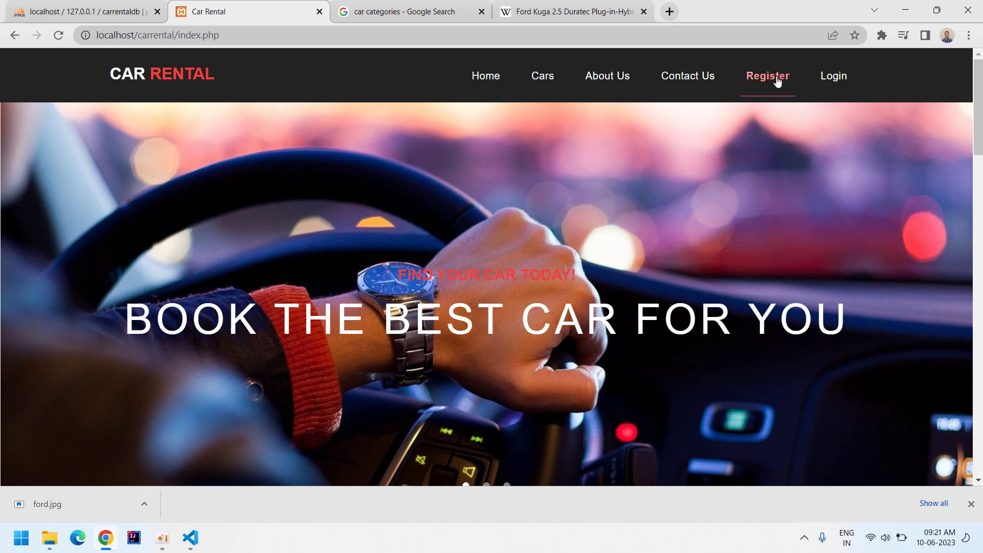
{"action": "left_click", "coordinate": [773, 77]}
{"action": "double_click", "coordinate": [399, 269]}
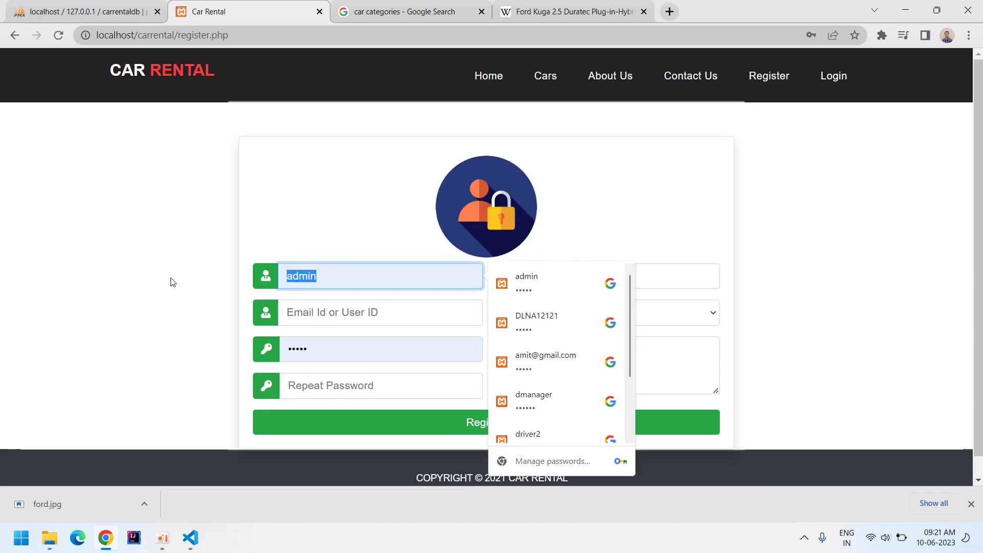
{"action": "key", "text": "BackSpace"}
{"action": "type", "text": "Customer X"}
{"action": "key", "text": "Tab"}
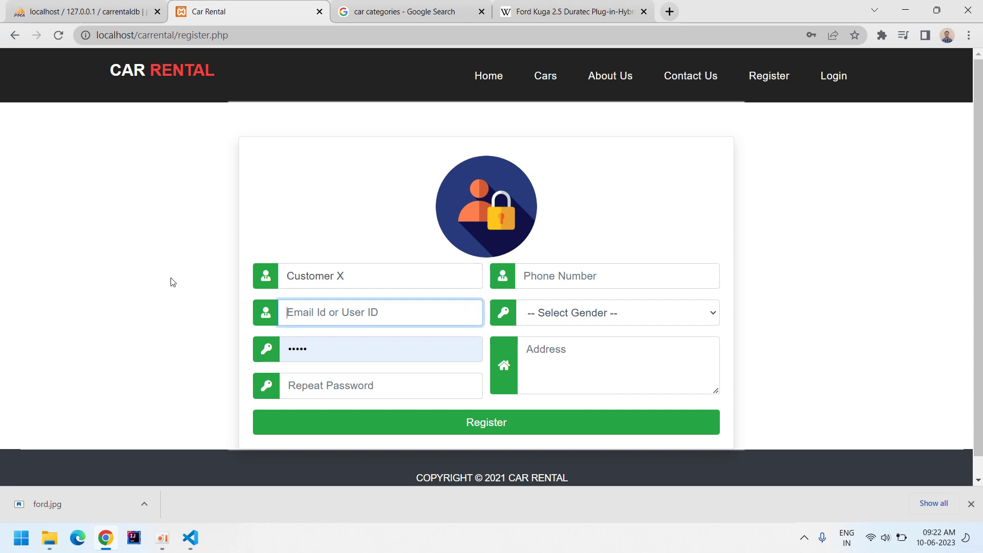
{"action": "key", "text": "Tab"}
{"action": "type", "text": "12"}
Complete registration with repeated password, phone number, gender Male and address NA.
{"action": "key", "text": "Tab"}
{"action": "type", "text": "1"}
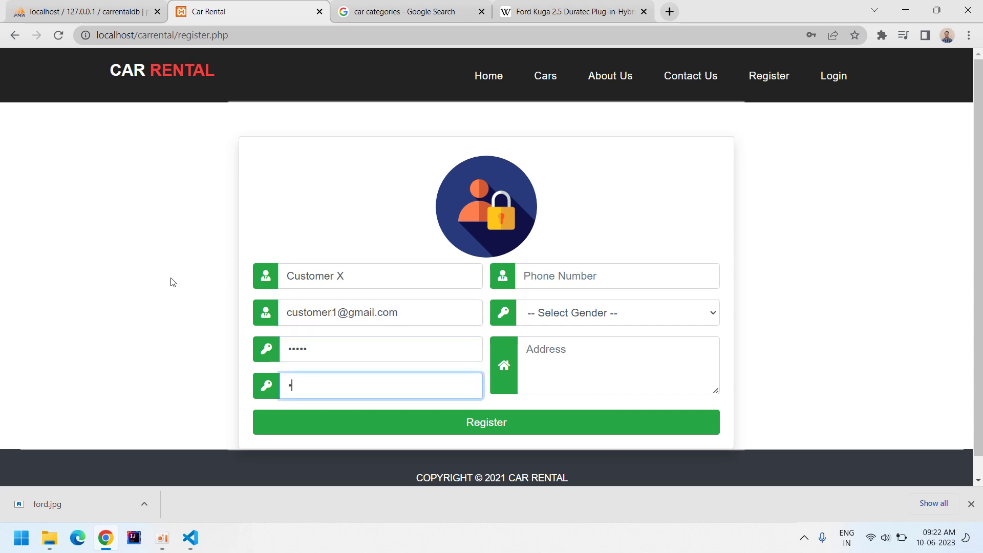
{"action": "key", "text": "Tab"}
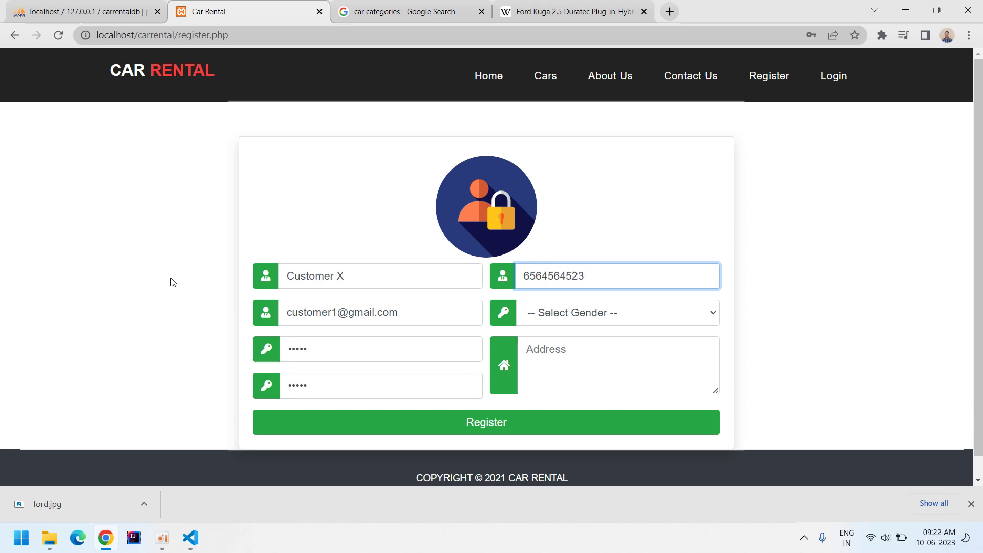
{"action": "key", "text": "Tab"}
{"action": "key", "text": "Down"}
{"action": "key", "text": "Tab"}
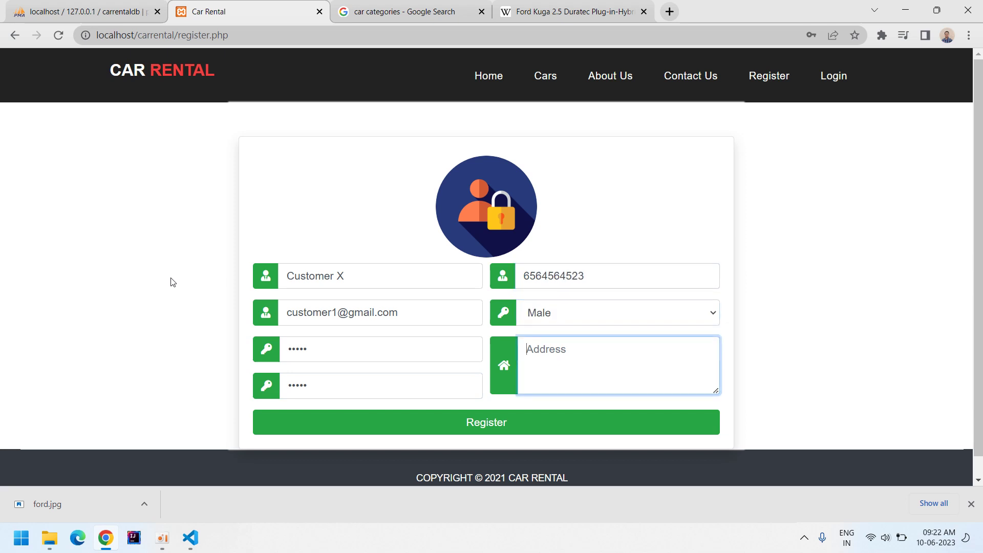
{"action": "type", "text": "NA"}
{"action": "left_click", "coordinate": [481, 426]}
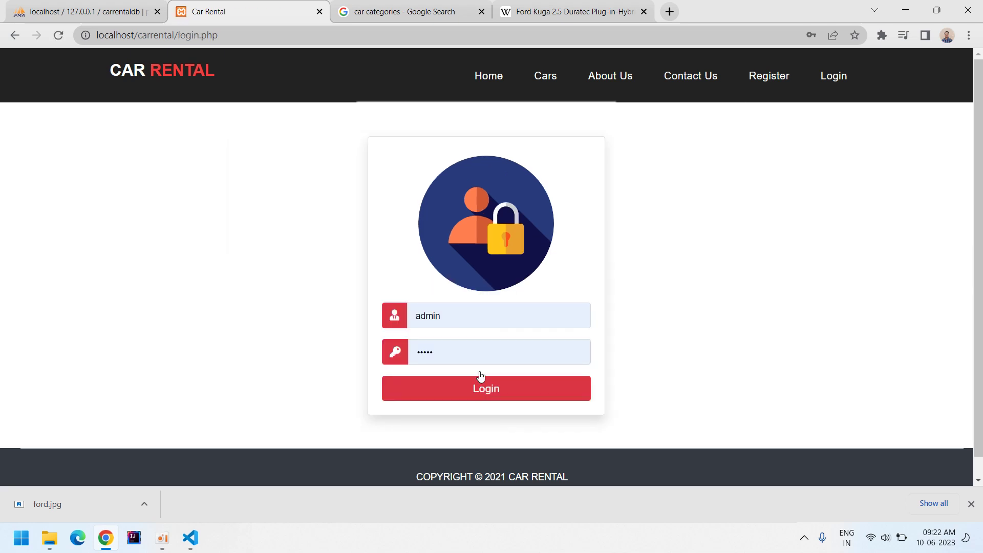
Log in with the new customer's e-mail and password.
{"action": "left_click_drag", "start_coordinate": [468, 311], "coordinate": [364, 320]}
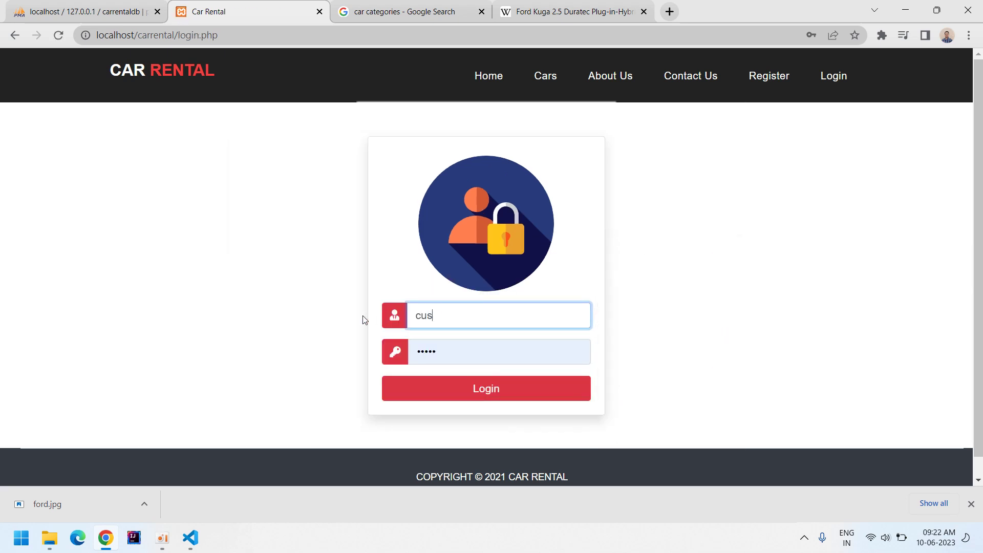
{"action": "key", "text": "Tab"}
{"action": "type", "text": "12"}
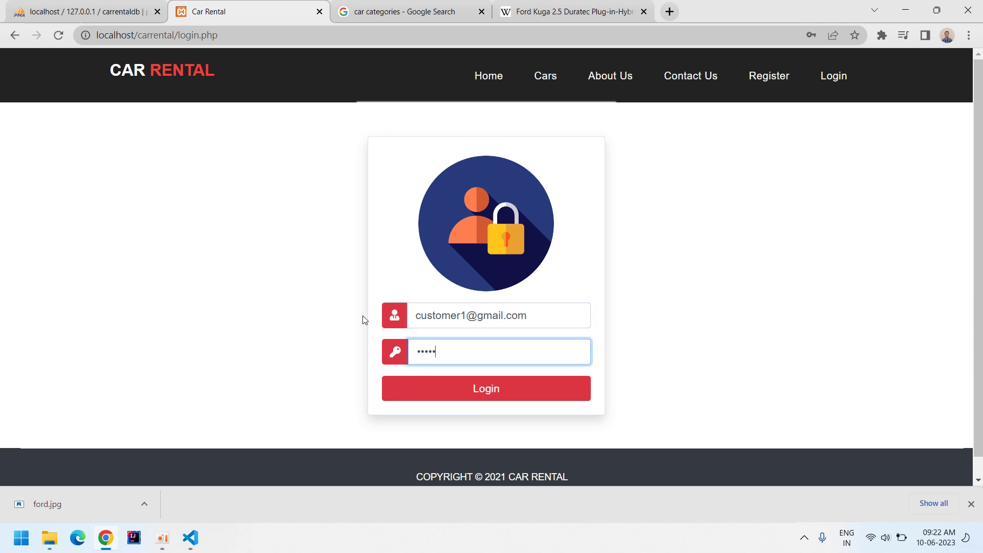
{"action": "type", "text": "345"}
{"action": "key", "text": "Return"}
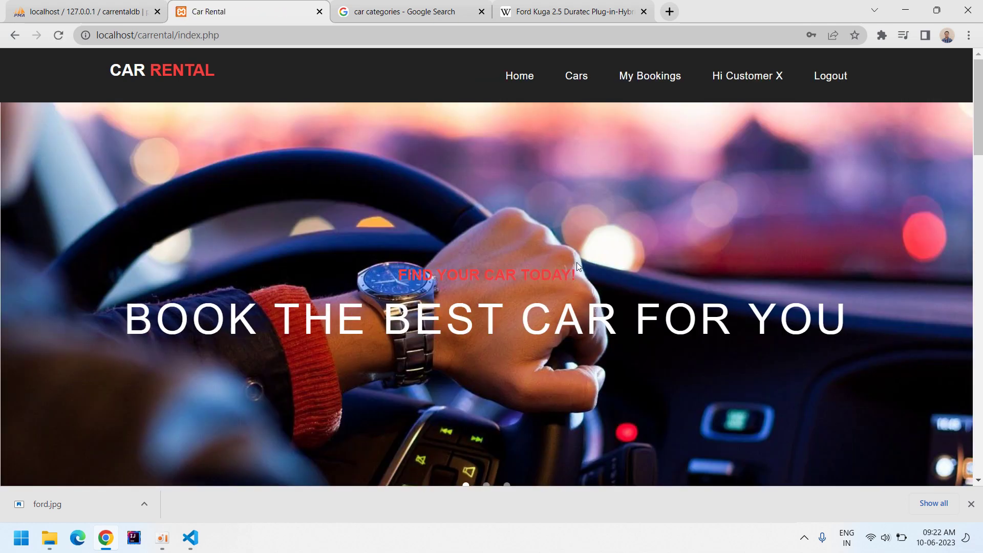
Filter the cars to Petrol and Crossover and open the Ford Escape booking page.
{"action": "left_click", "coordinate": [568, 82]}
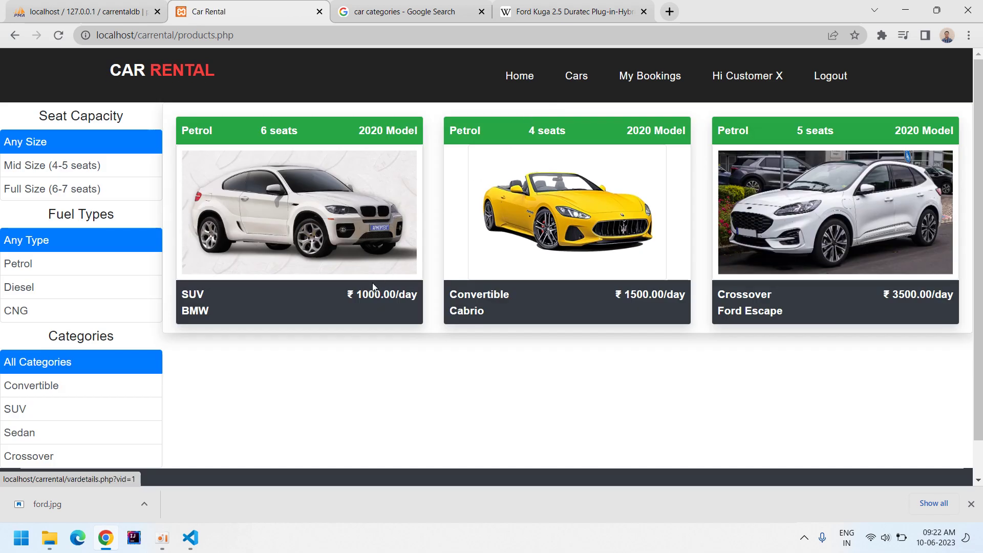
{"action": "scroll", "coordinate": [329, 280], "scroll_direction": "down", "scroll_amount": 1}
{"action": "scroll", "coordinate": [653, 246], "scroll_direction": "up", "scroll_amount": 1}
{"action": "left_click", "coordinate": [41, 264]}
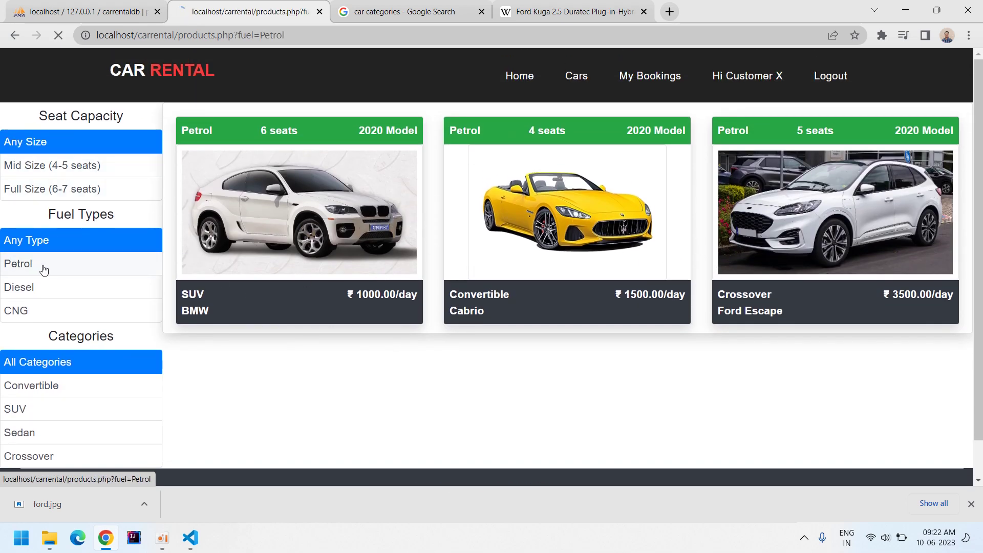
{"action": "left_click", "coordinate": [35, 286]}
{"action": "left_click", "coordinate": [40, 263]}
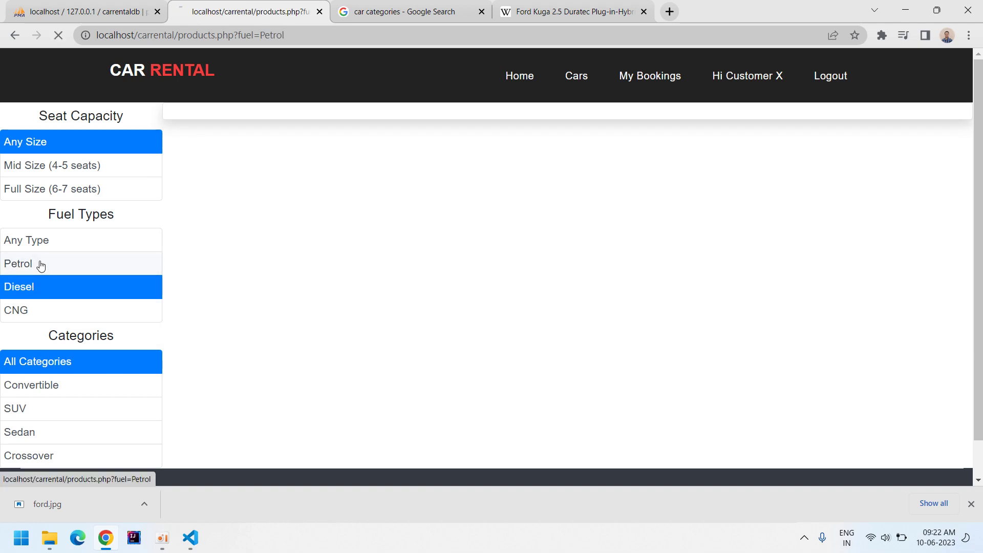
{"action": "left_click", "coordinate": [34, 458]}
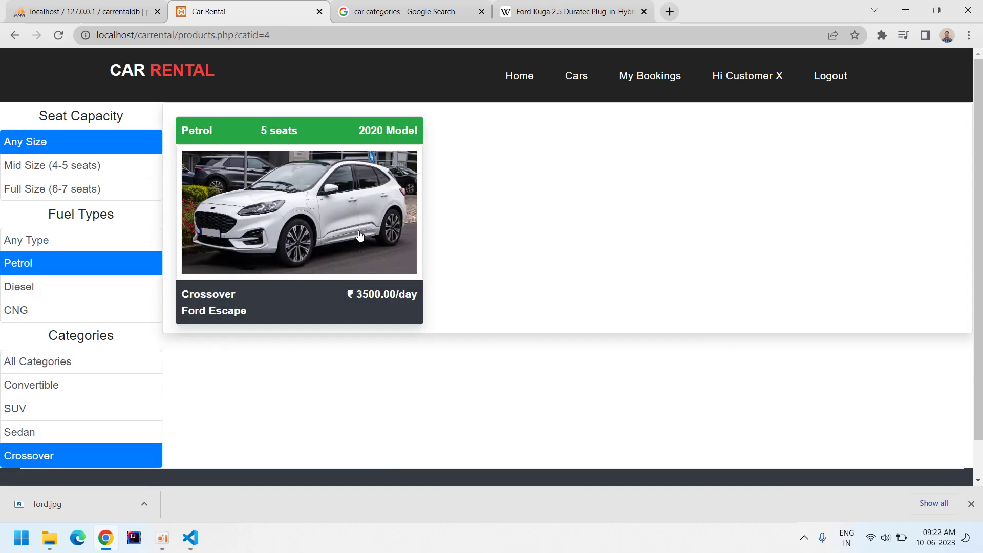
{"action": "left_click", "coordinate": [360, 236]}
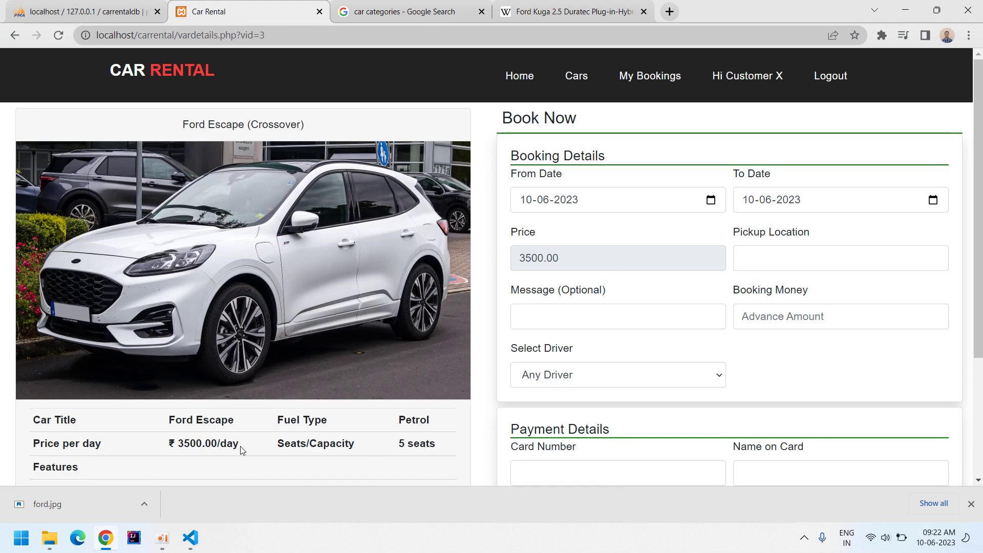
Set booking dates 12–14 June 2023, pickup Noida, message Test and 5000 advance.
{"action": "left_click", "coordinate": [710, 201]}
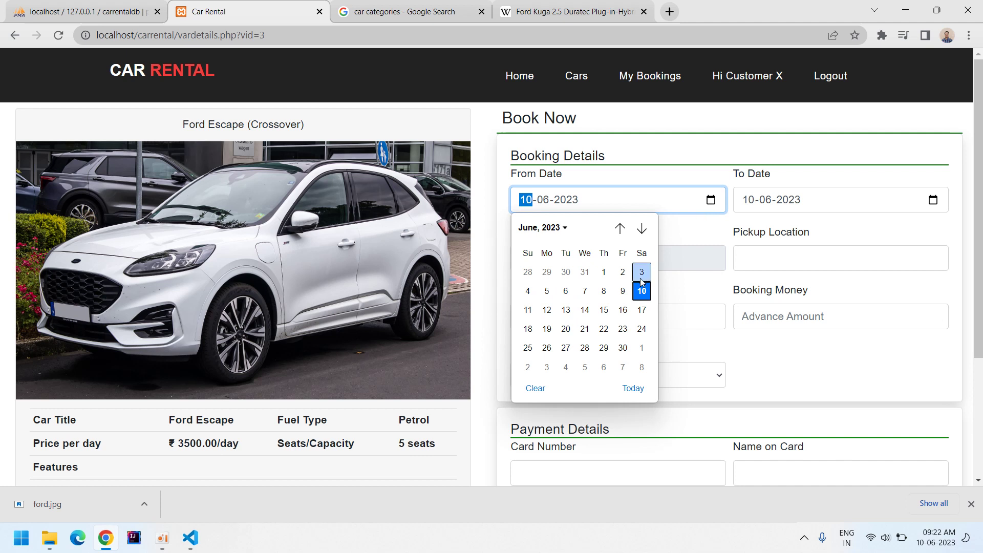
{"action": "left_click", "coordinate": [548, 310]}
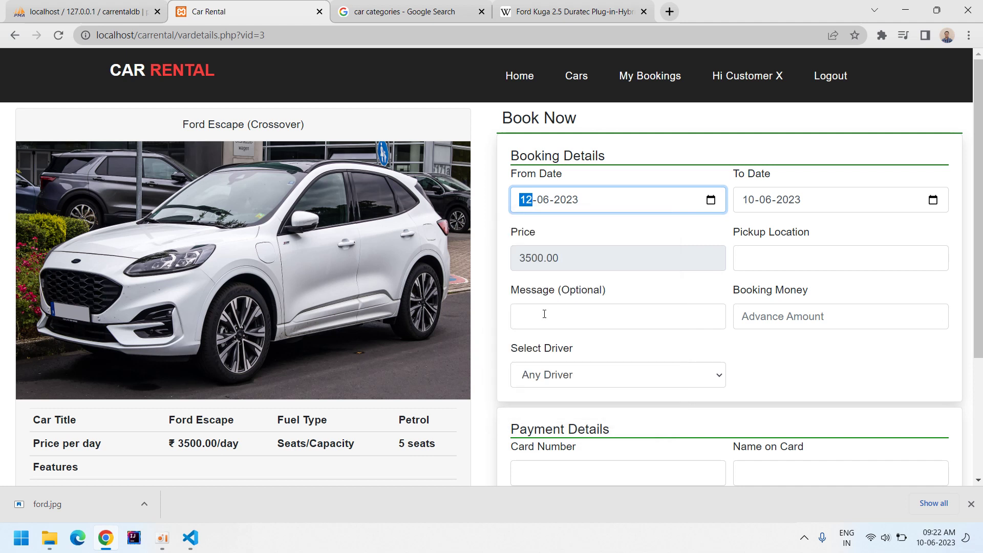
{"action": "left_click", "coordinate": [933, 200]}
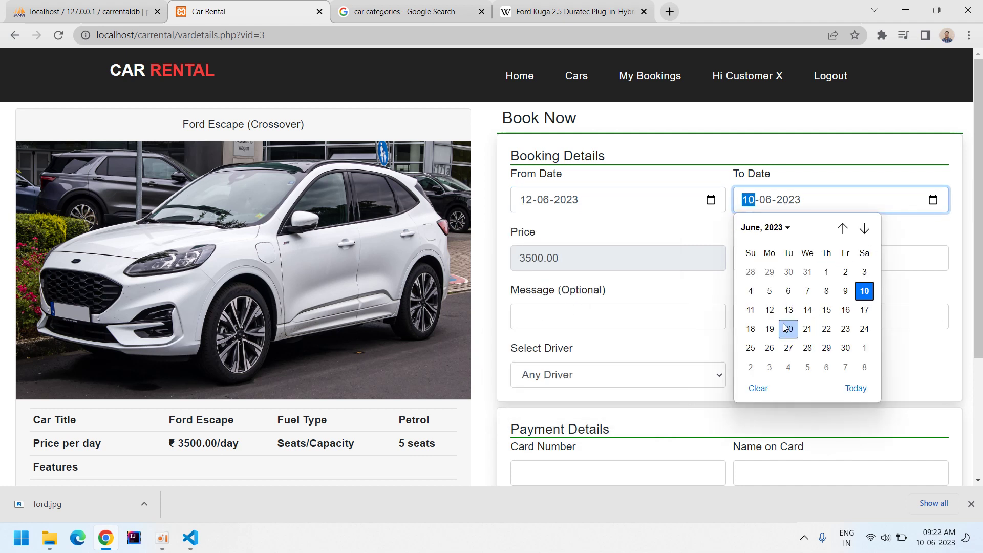
{"action": "left_click", "coordinate": [808, 309]}
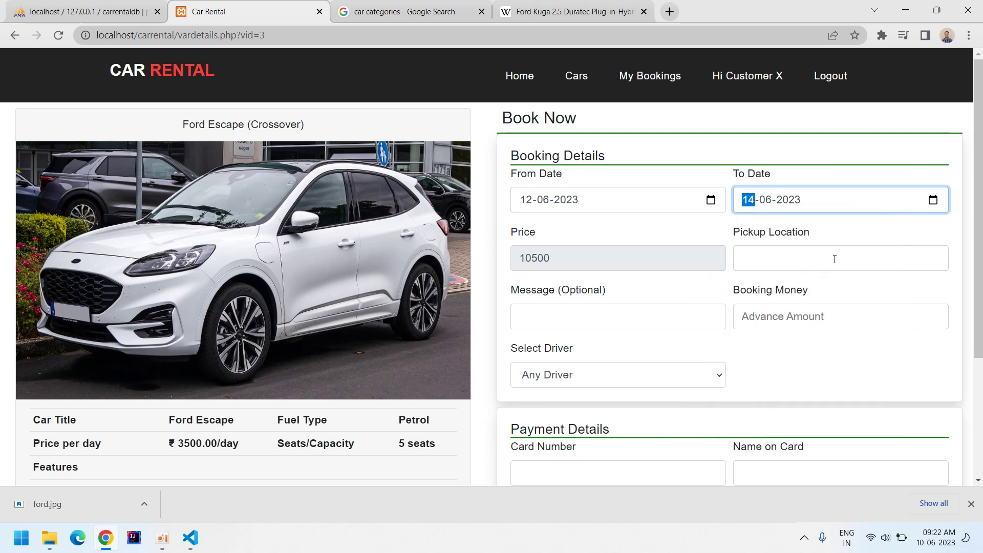
{"action": "left_click", "coordinate": [764, 268]}
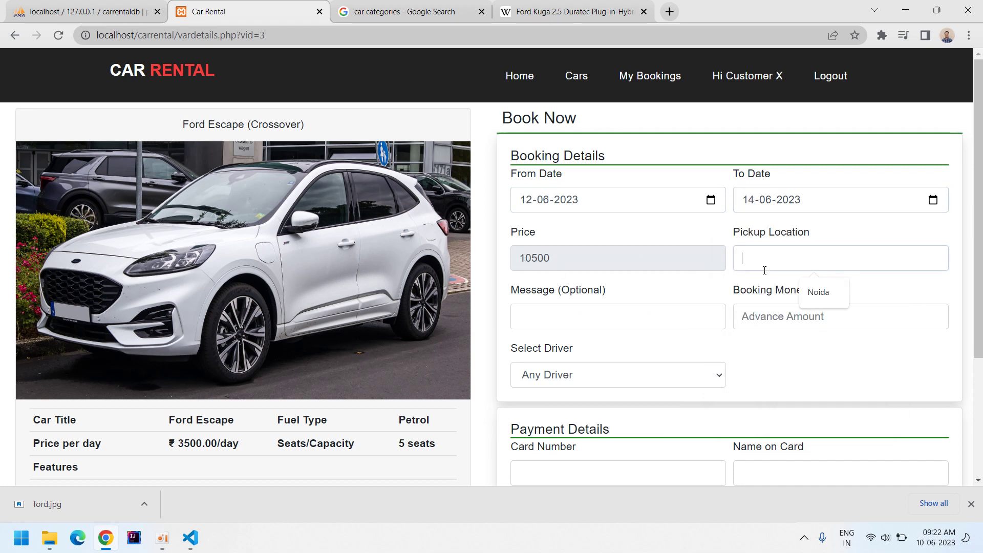
{"action": "type", "text": "Noida"}
{"action": "left_click", "coordinate": [618, 312]}
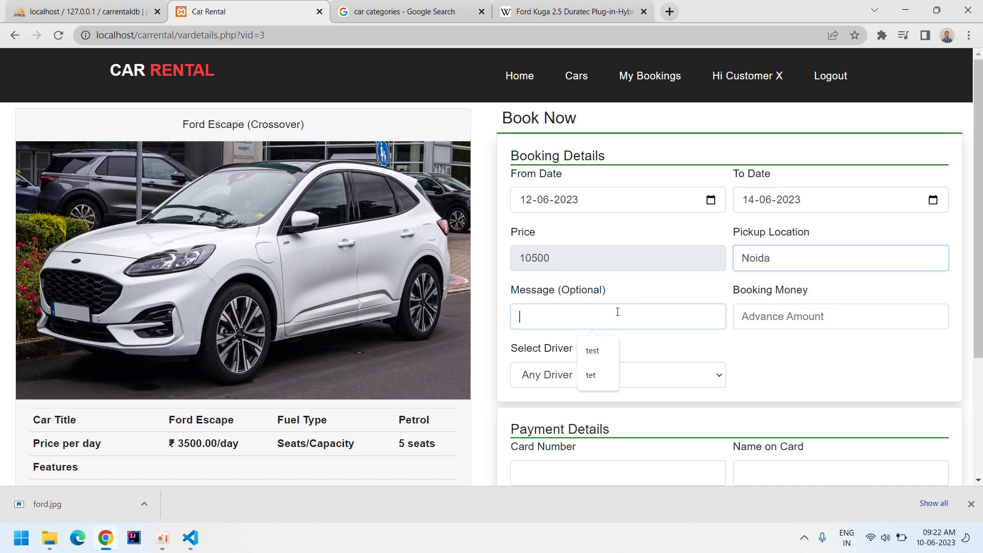
{"action": "type", "text": "Test"}
{"action": "left_click", "coordinate": [759, 322]}
{"action": "type", "text": "5000"}
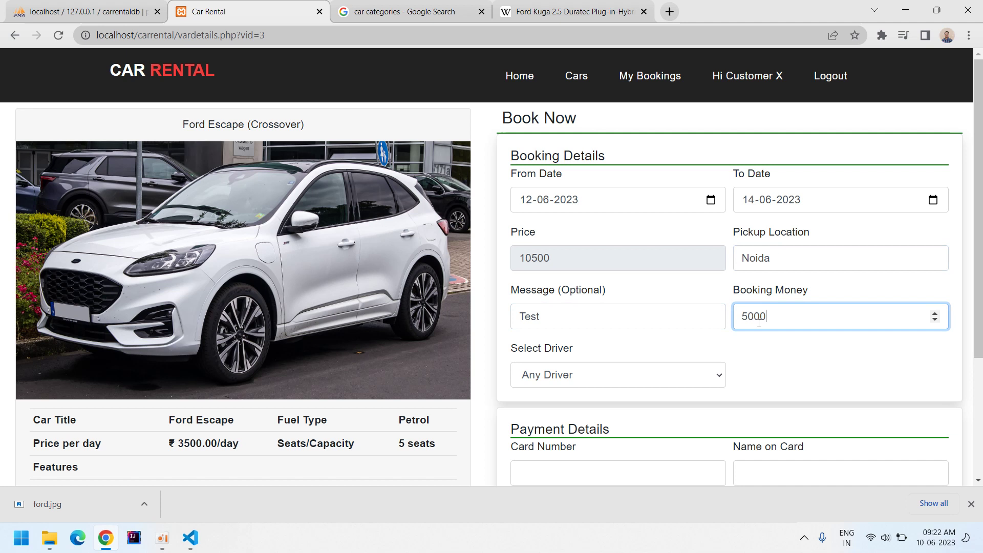
Choose Driver No 1 in Select Driver after comparing the driver ratings.
{"action": "left_click", "coordinate": [670, 375]}
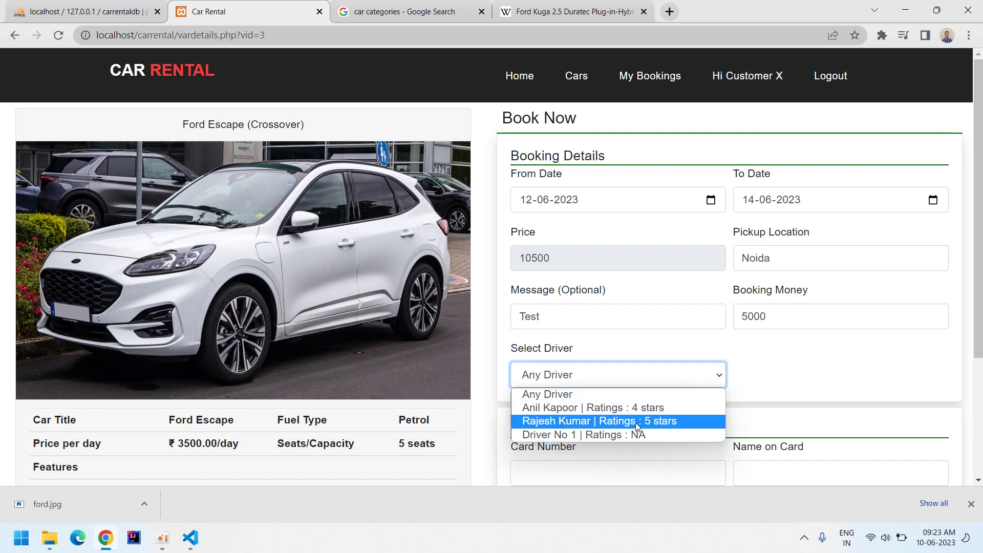
{"action": "left_click", "coordinate": [637, 435]}
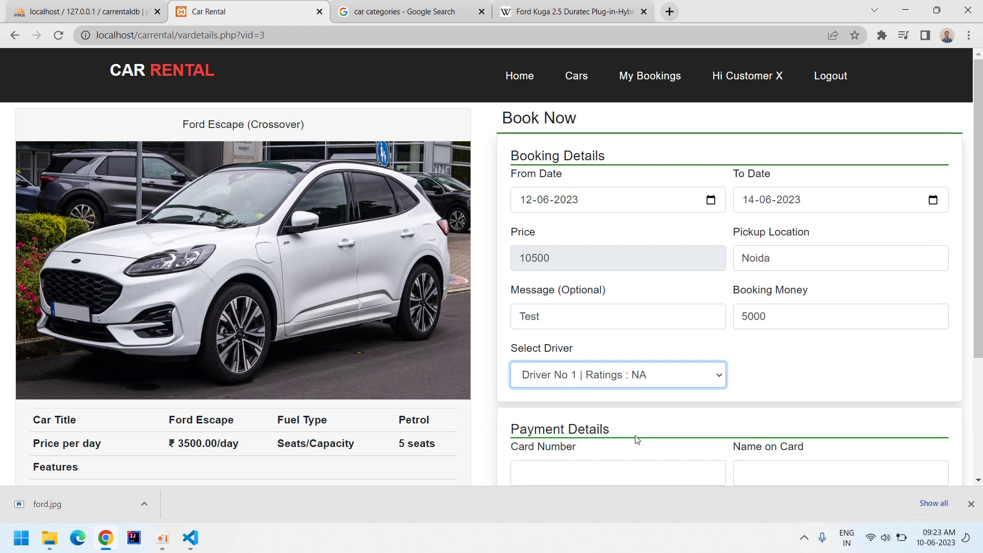
{"action": "left_click", "coordinate": [617, 381]}
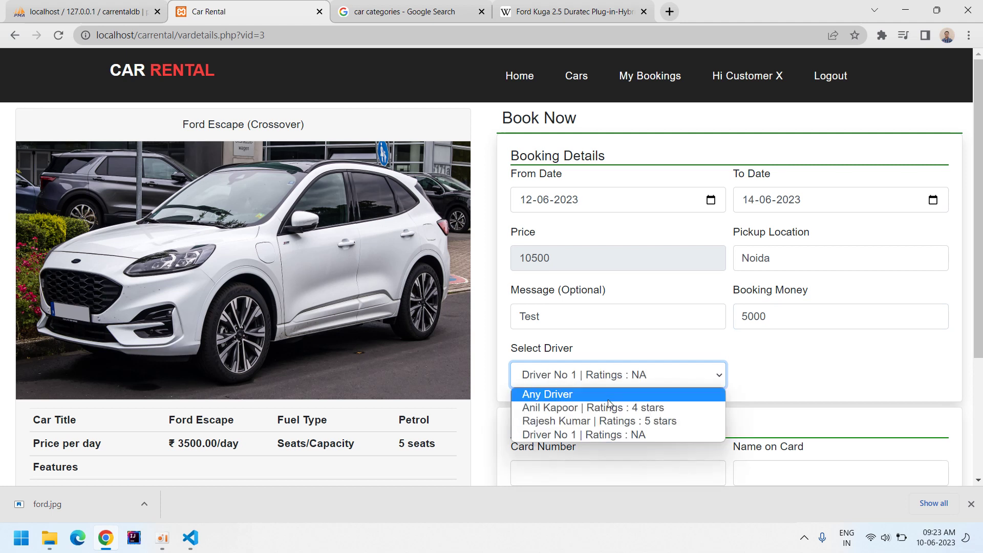
{"action": "left_click", "coordinate": [624, 435]}
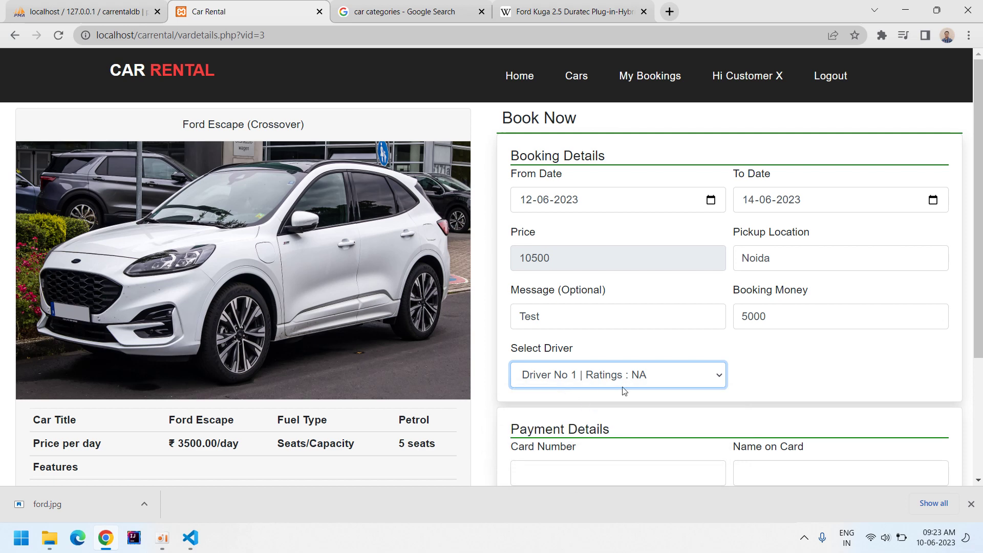
Enter the card number, cardholder name, CVV and expiry date, then submit the booking.
{"action": "scroll", "coordinate": [665, 435], "scroll_direction": "down", "scroll_amount": 3}
{"action": "left_click", "coordinate": [578, 306]}
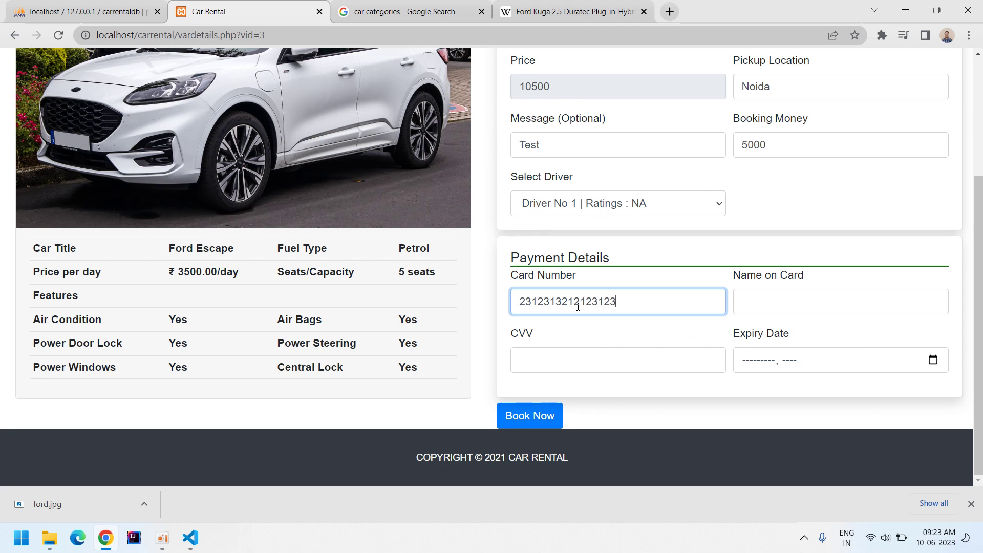
{"action": "key", "text": "Tab"}
{"action": "key", "text": "Tab"}
{"action": "type", "text": "123"}
{"action": "key", "text": "Tab"}
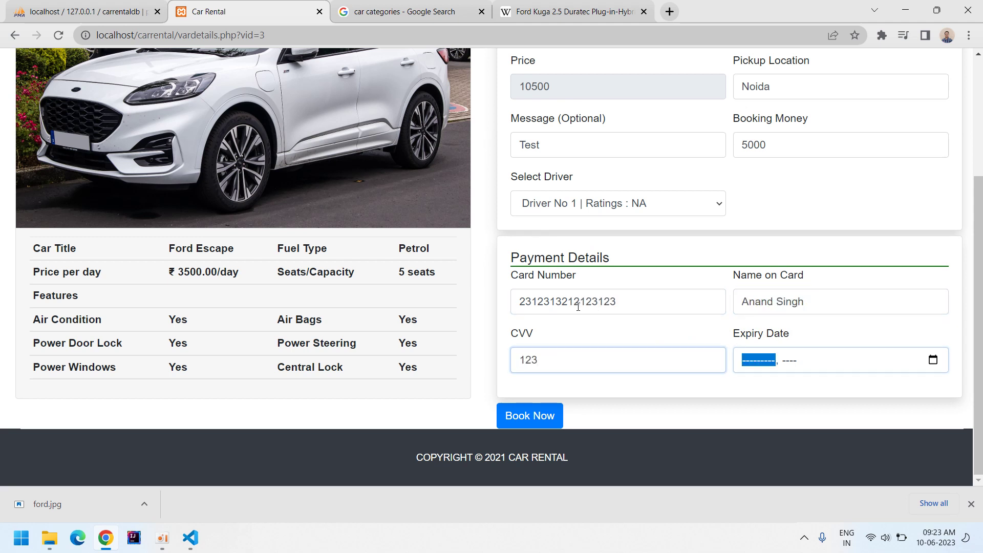
{"action": "type", "text": "112024"}
{"action": "key", "text": "Tab"}
{"action": "key", "text": "Return"}
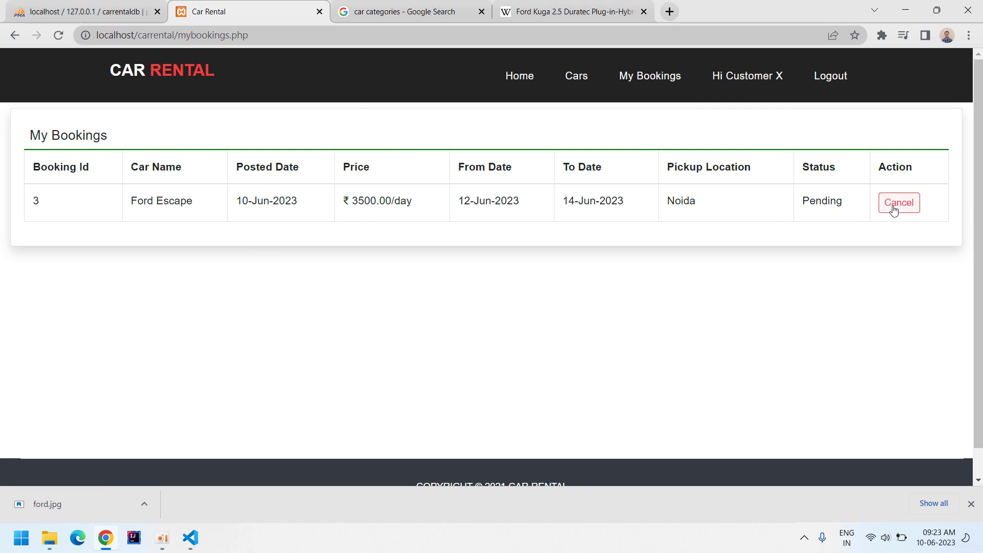
Log out of the customer account, sign in as administrator and view new bookings.
{"action": "left_click", "coordinate": [825, 80]}
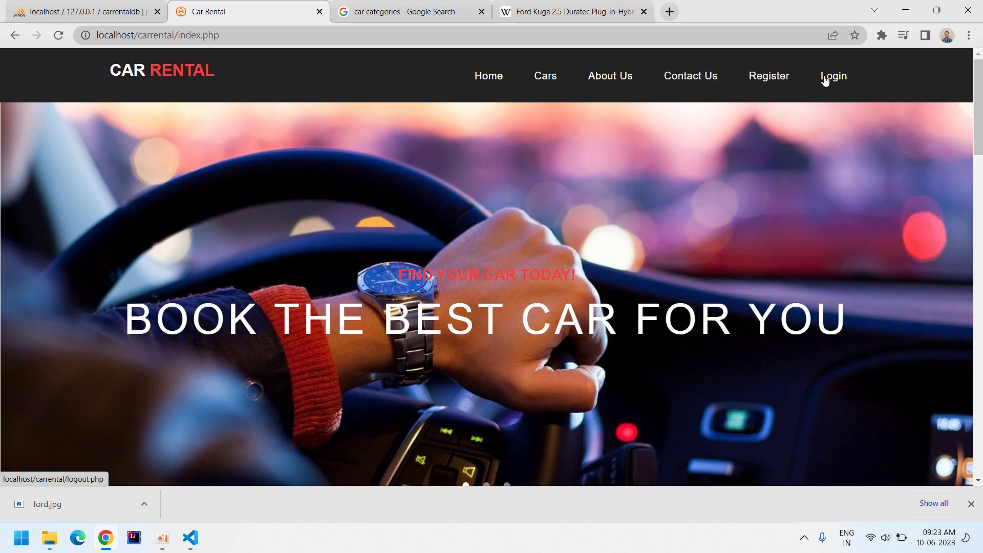
{"action": "left_click", "coordinate": [764, 82]}
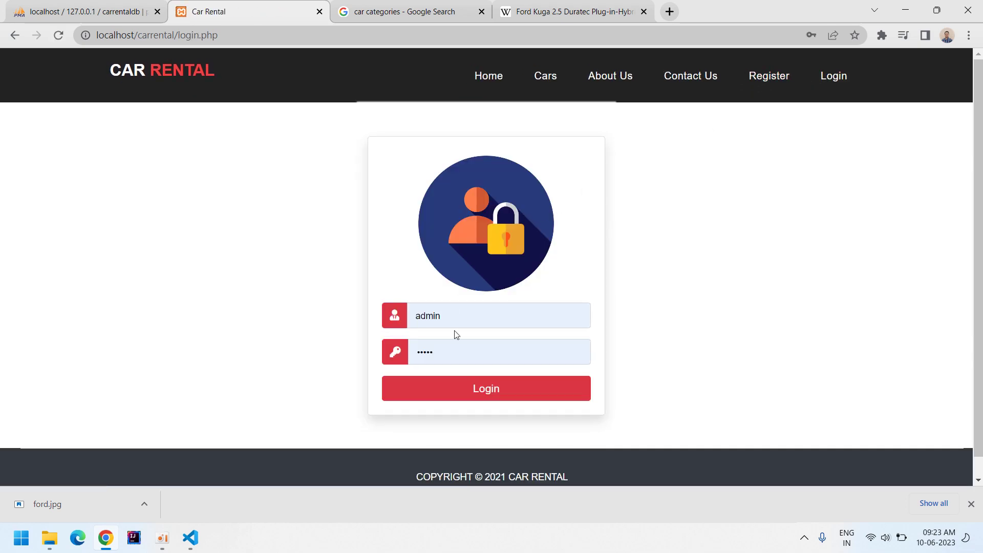
{"action": "left_click", "coordinate": [462, 398]}
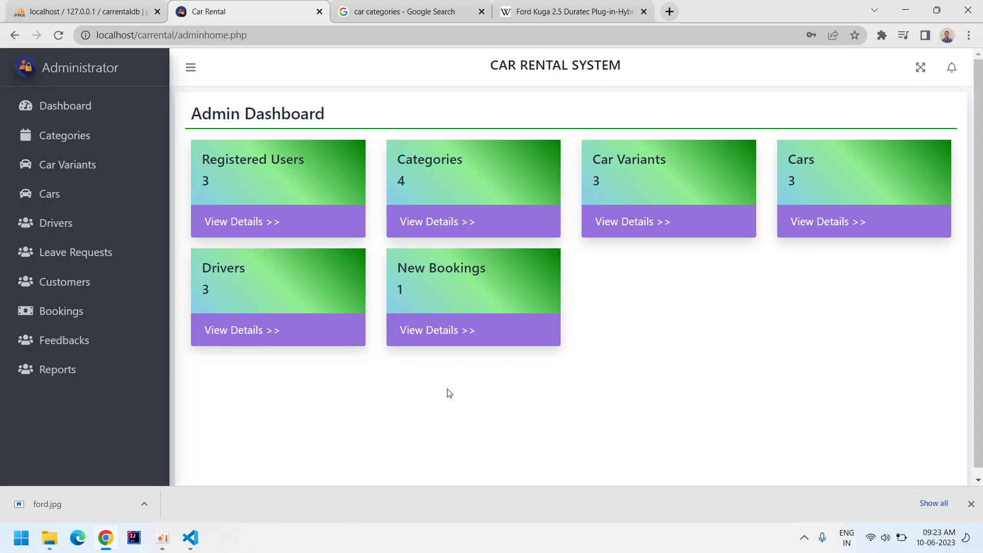
{"action": "left_click", "coordinate": [452, 337]}
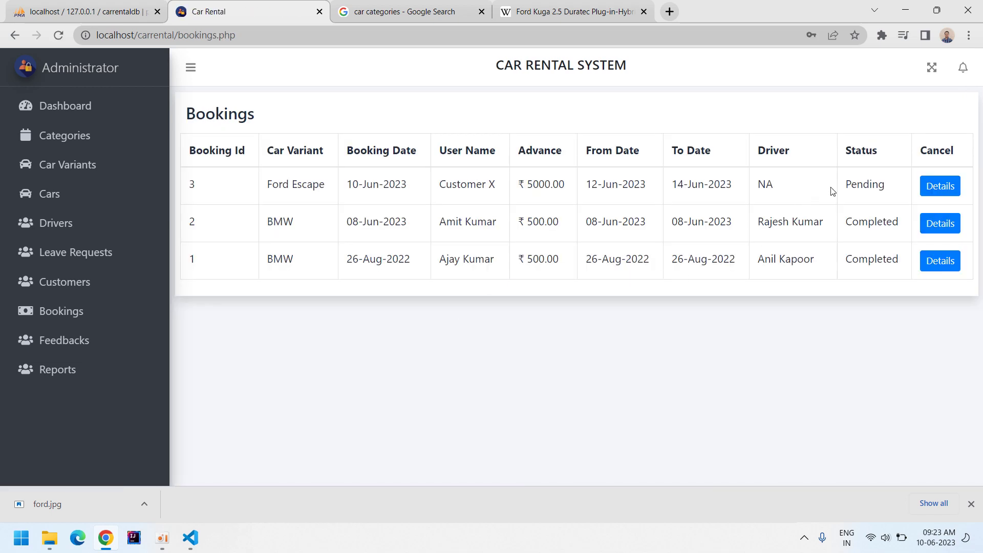
Assign car ABC12345 and Driver No 1 to booking 3 and confirm it.
{"action": "left_click", "coordinate": [940, 186]}
{"action": "left_click", "coordinate": [663, 219]}
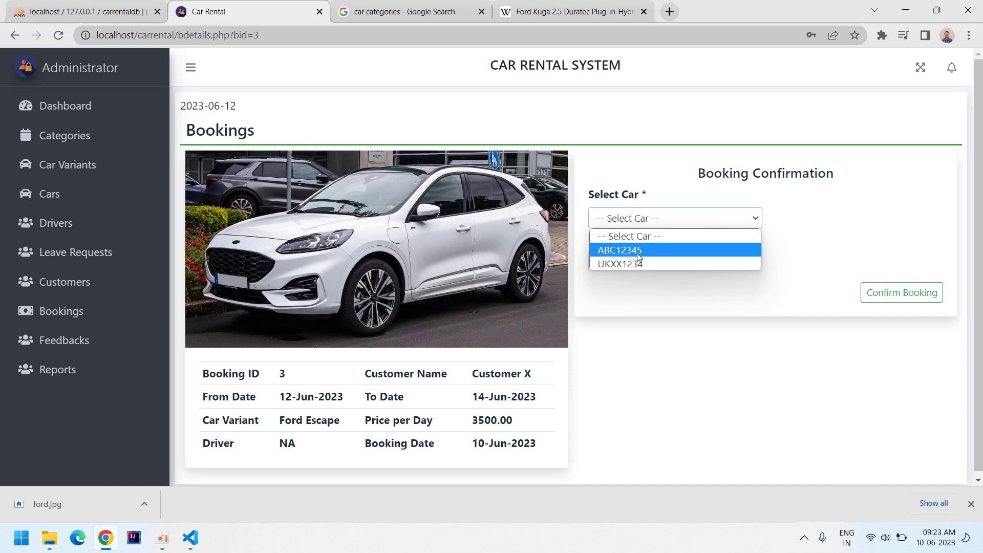
{"action": "left_click", "coordinate": [638, 253]}
{"action": "left_click", "coordinate": [666, 261]}
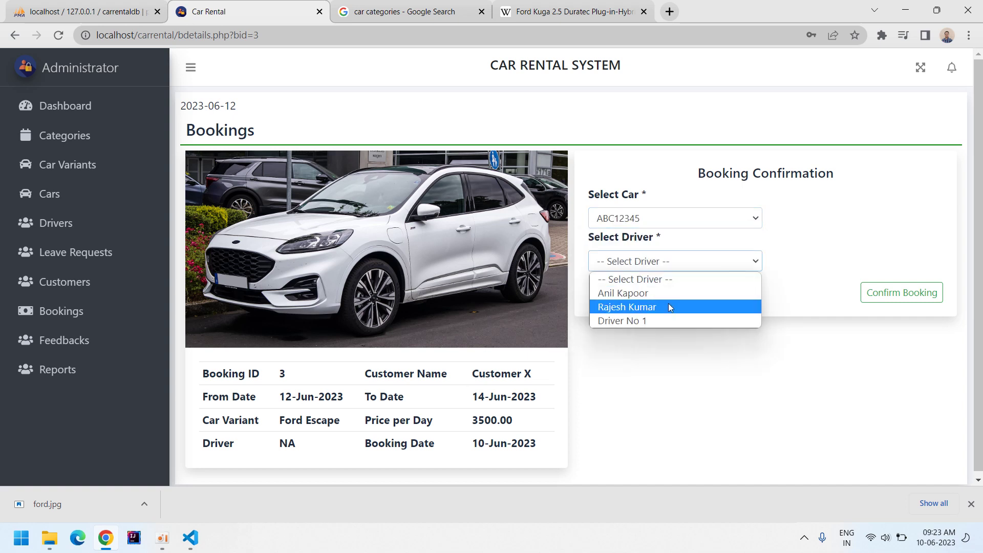
{"action": "left_click", "coordinate": [642, 320]}
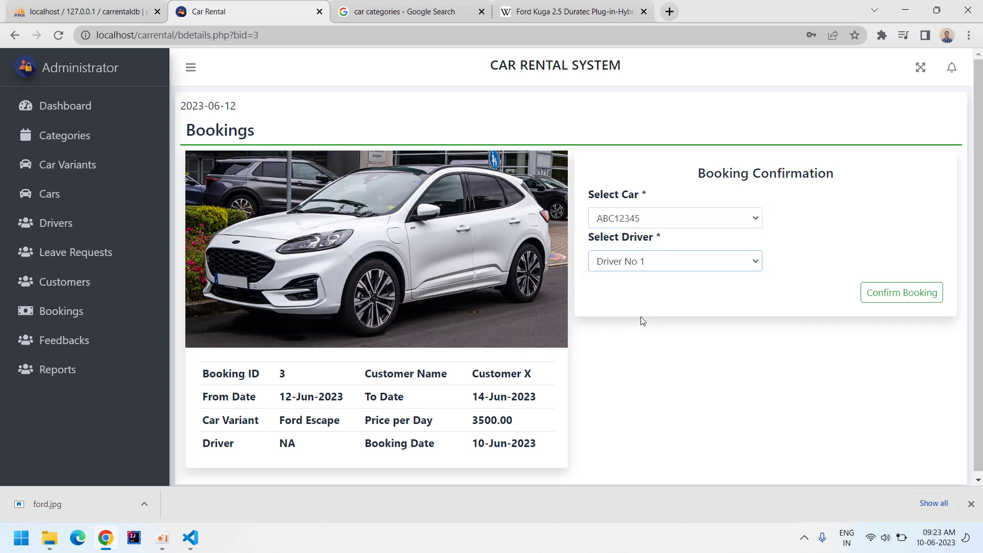
{"action": "left_click", "coordinate": [903, 294]}
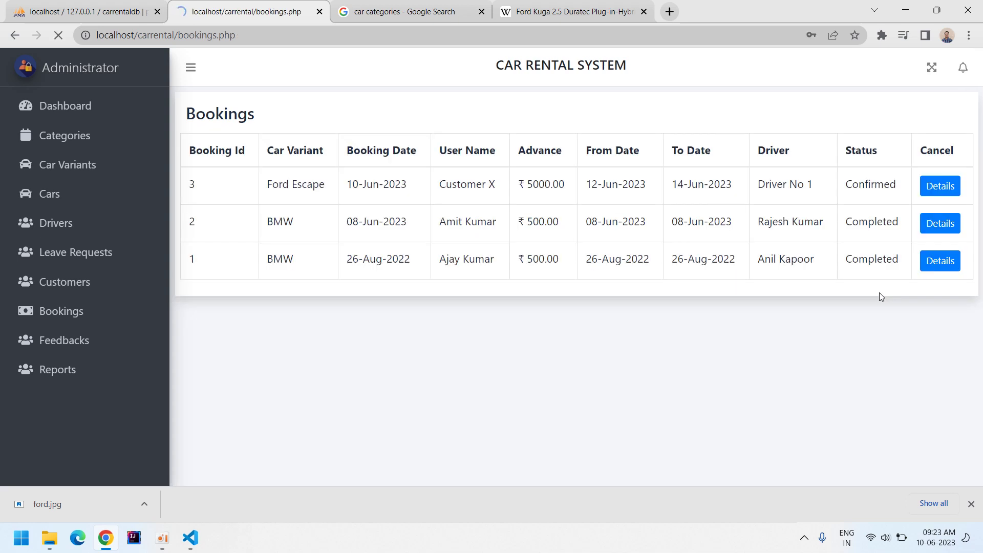
Highlight Driver No 1 on booking 3 in the list and dismiss the download notice.
{"action": "mouse_move", "coordinate": [823, 188]}
{"action": "left_mouse_down"}
{"action": "mouse_move", "coordinate": [758, 185]}
{"action": "mouse_move", "coordinate": [814, 186]}
{"action": "left_mouse_up"}
{"action": "double_click", "coordinate": [773, 184]}
{"action": "left_click", "coordinate": [773, 184]}
{"action": "left_click", "coordinate": [793, 199]}
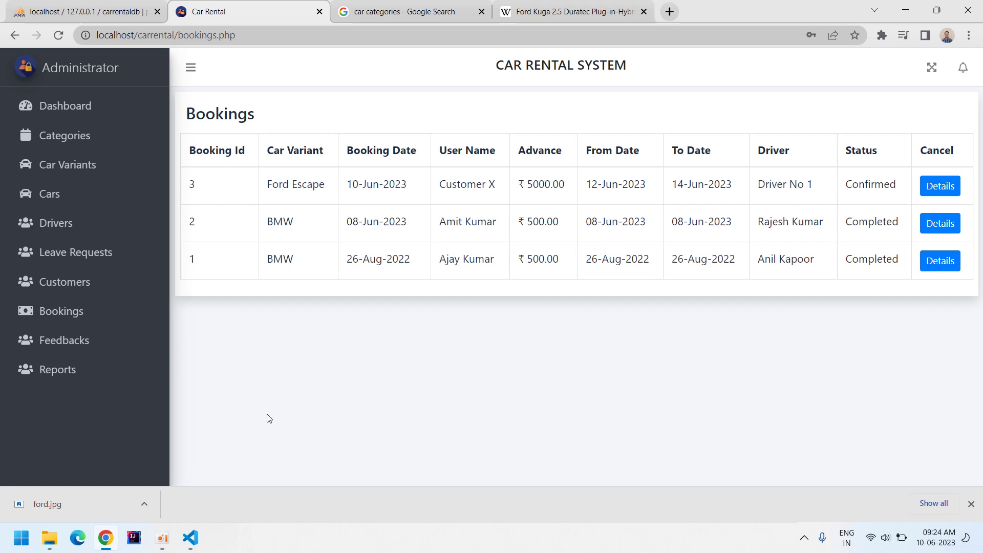
{"action": "left_click", "coordinate": [971, 504]}
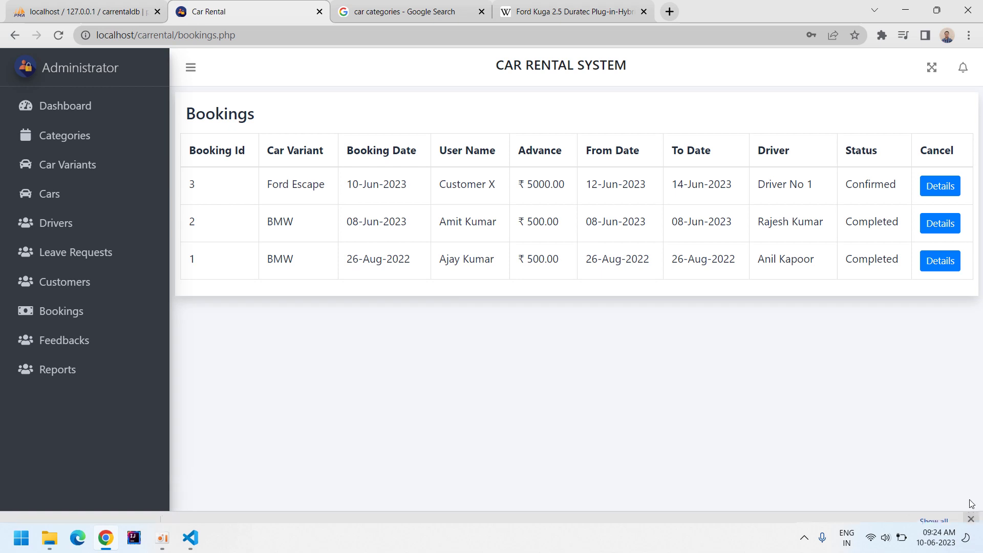
Log out of the administrator account and go to the login page.
{"action": "left_click", "coordinate": [963, 69]}
{"action": "left_click", "coordinate": [838, 123]}
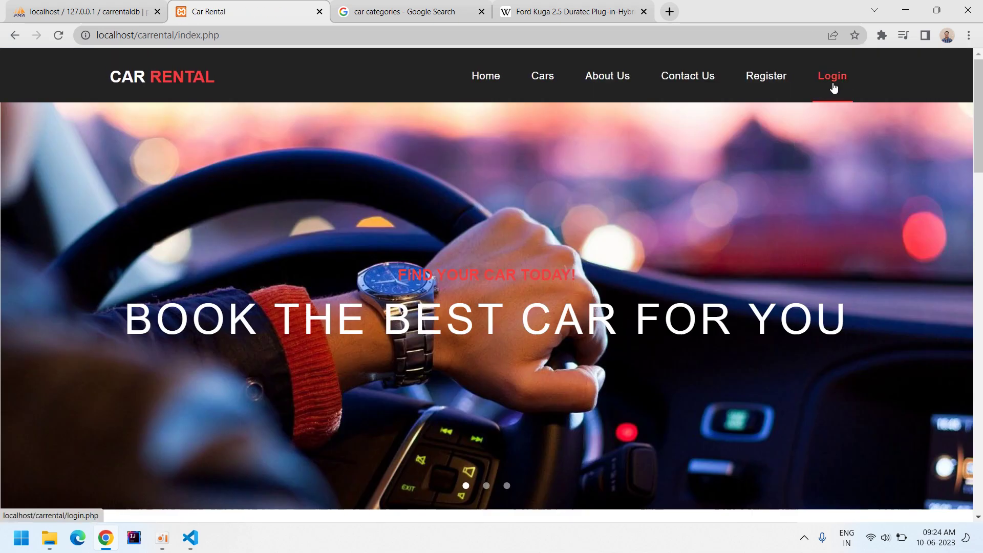
{"action": "left_click", "coordinate": [833, 82]}
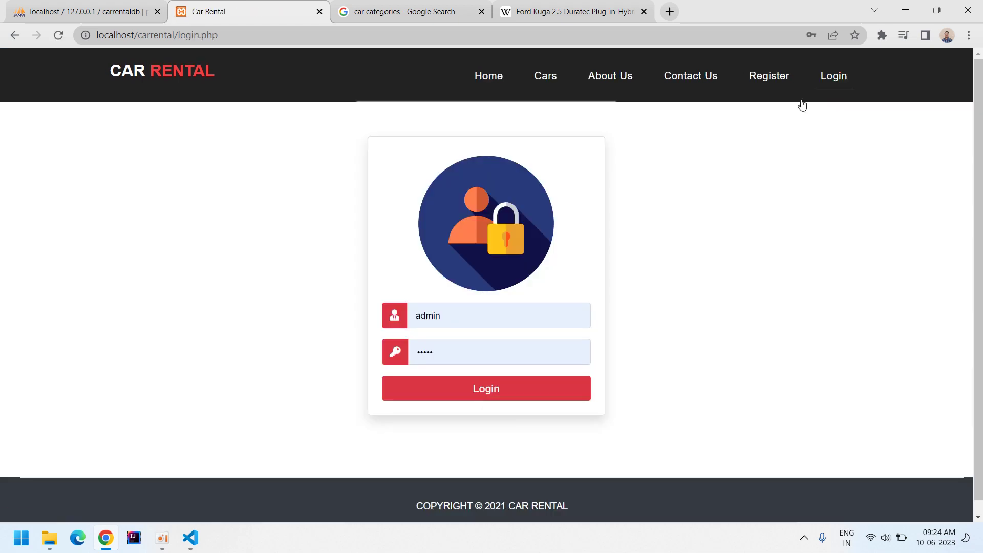
Sign in with the customer's e-mail and password, then open booking 3's details from My Bookings.
{"action": "double_click", "coordinate": [468, 320]}
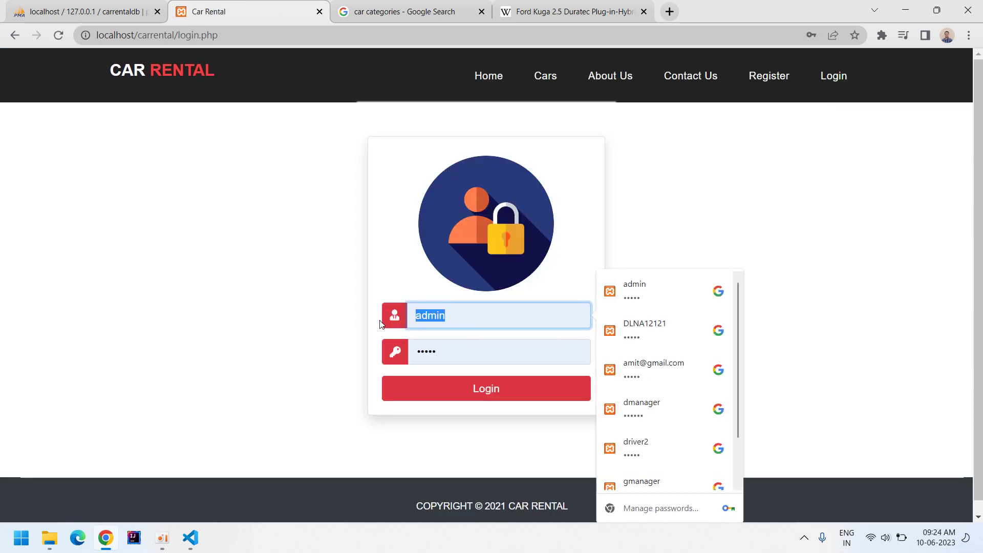
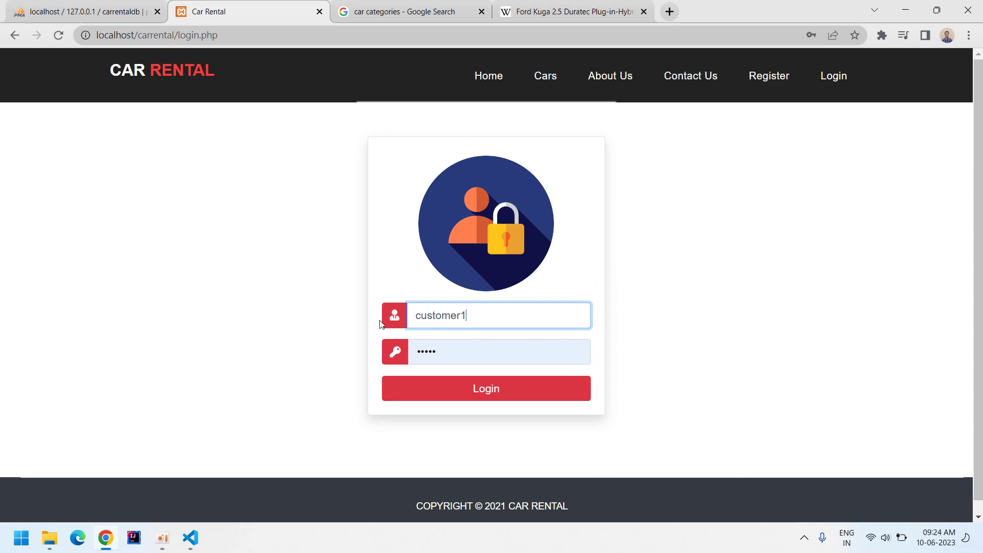
{"action": "key", "text": "Tab"}
{"action": "type", "text": "12345"}
{"action": "key", "text": "Return"}
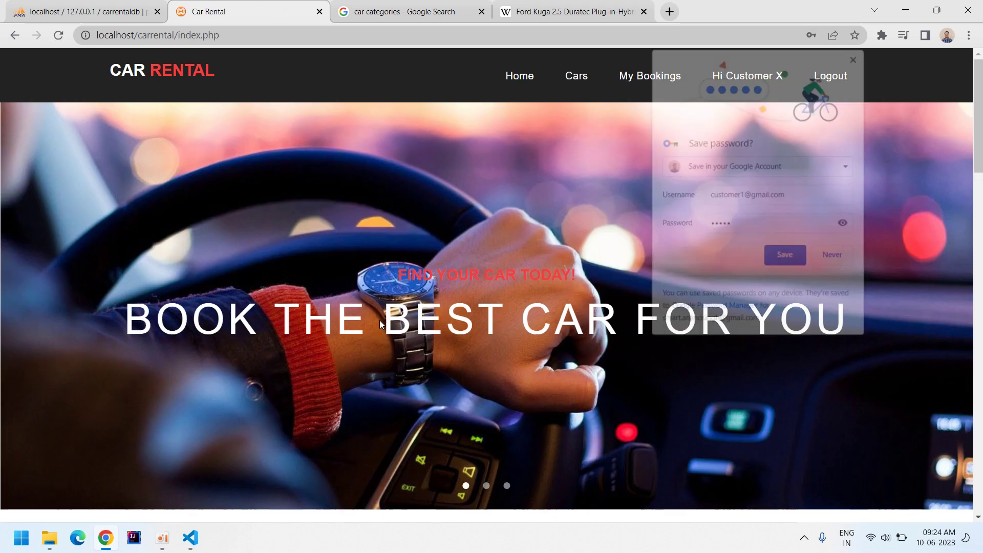
{"action": "left_click", "coordinate": [834, 256]}
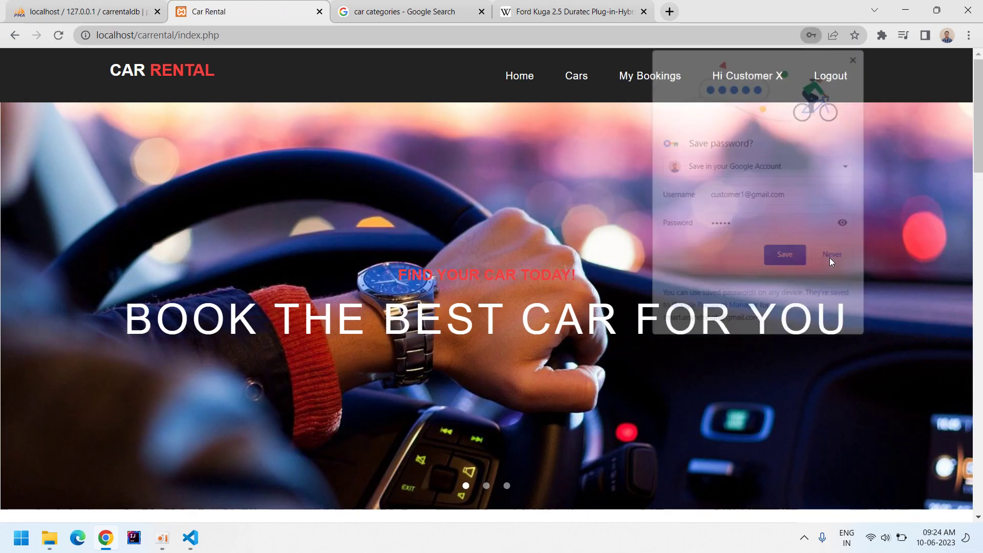
{"action": "left_click", "coordinate": [647, 77]}
{"action": "left_click", "coordinate": [888, 206]}
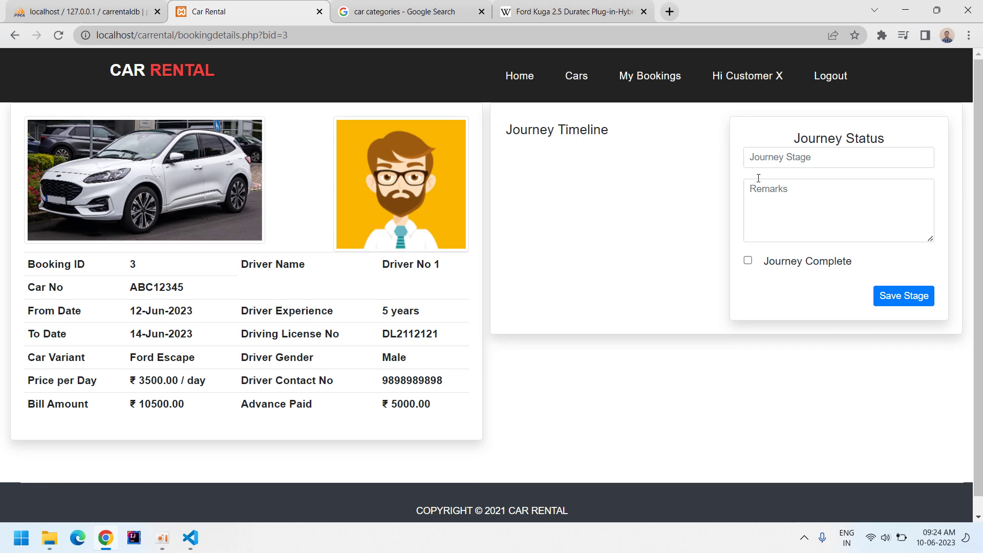
Save a Car Arrive stage with remark 'On time'.
{"action": "left_click", "coordinate": [774, 158]}
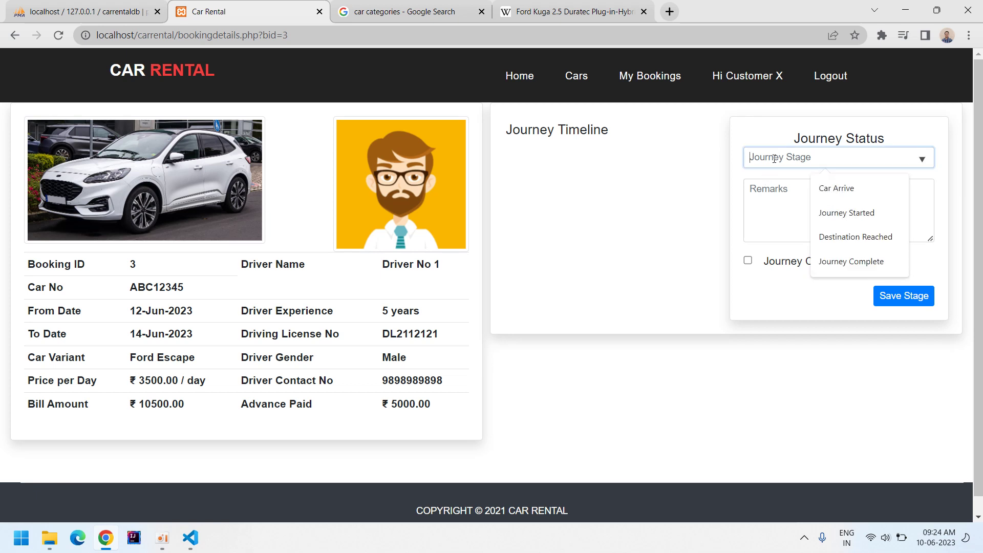
{"action": "left_click", "coordinate": [814, 188]}
{"action": "left_click", "coordinate": [777, 211]}
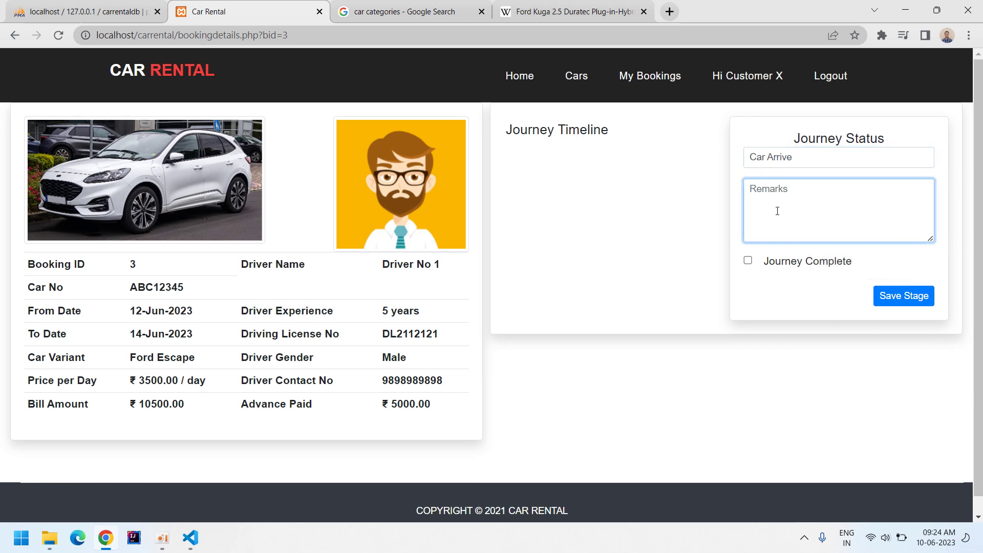
{"action": "type", "text": "On time"}
{"action": "left_click", "coordinate": [902, 295]}
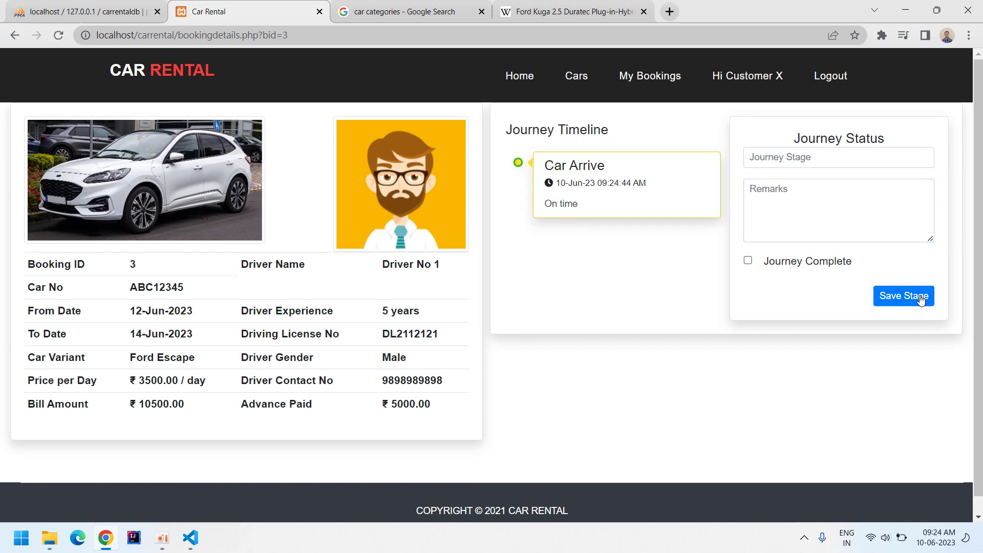
Save a Journey Started stage with remark 'OK'.
{"action": "left_click", "coordinate": [796, 157]}
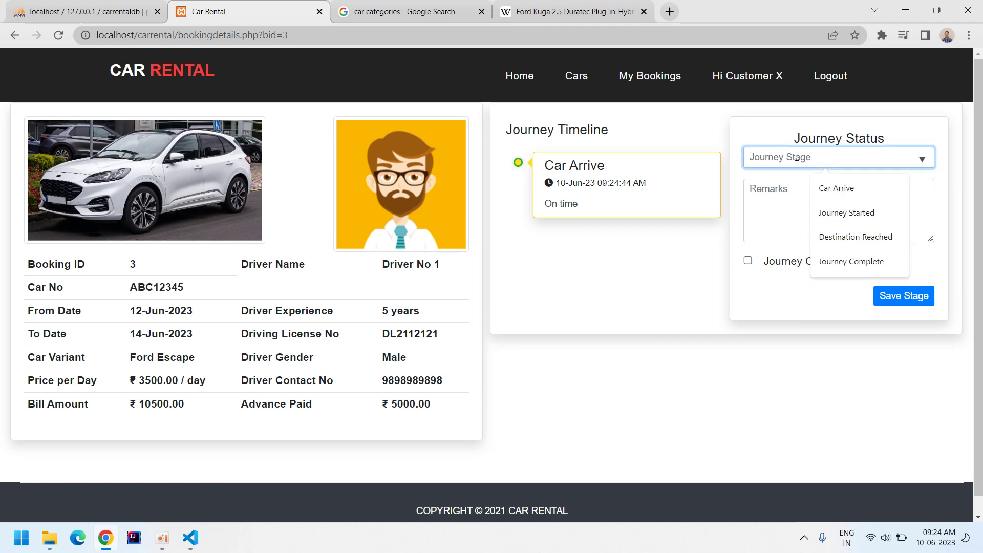
{"action": "left_click", "coordinate": [847, 213]}
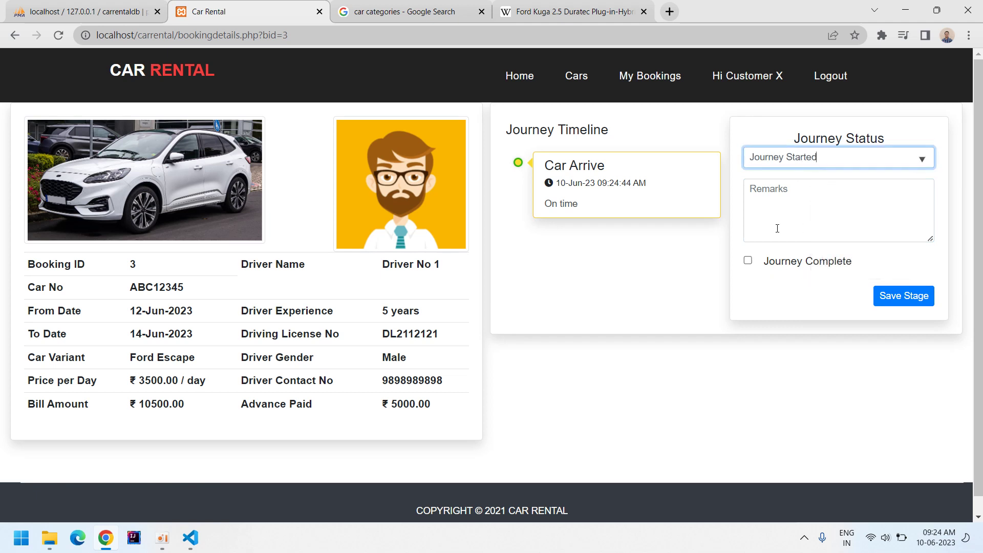
{"action": "left_click", "coordinate": [765, 209]}
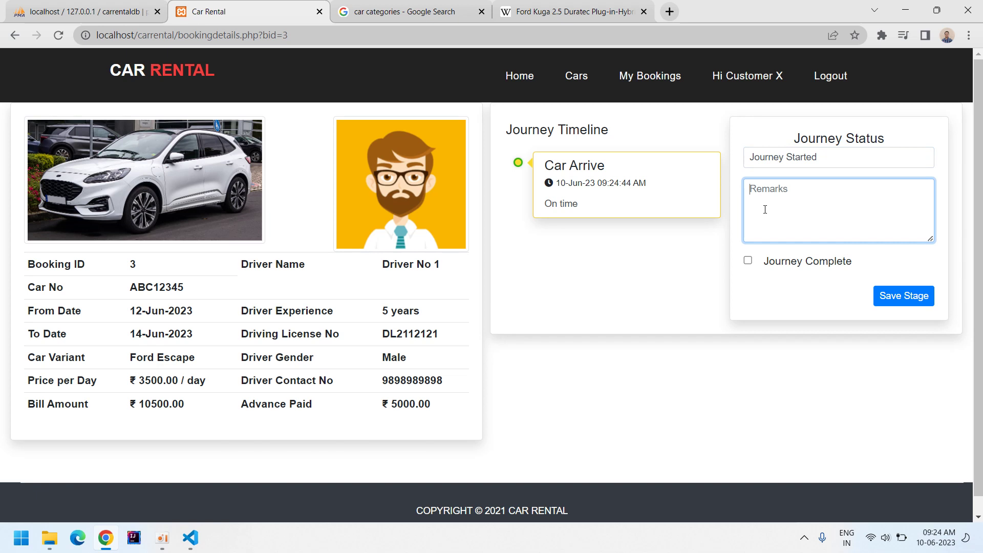
{"action": "type", "text": "OK"}
{"action": "left_click", "coordinate": [899, 296]}
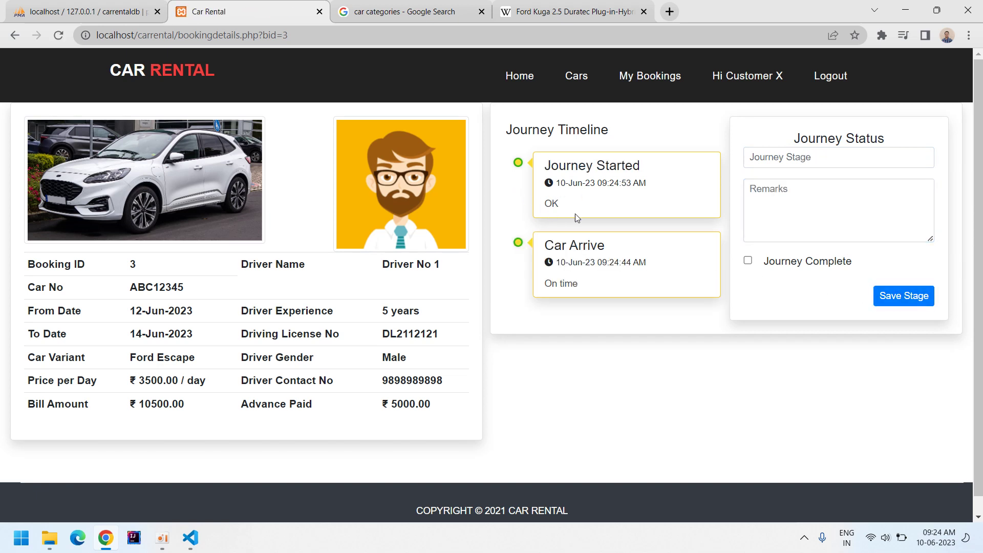
Choose Journey Complete, type its remark and tick the Journey Complete checkbox.
{"action": "left_click", "coordinate": [767, 163]}
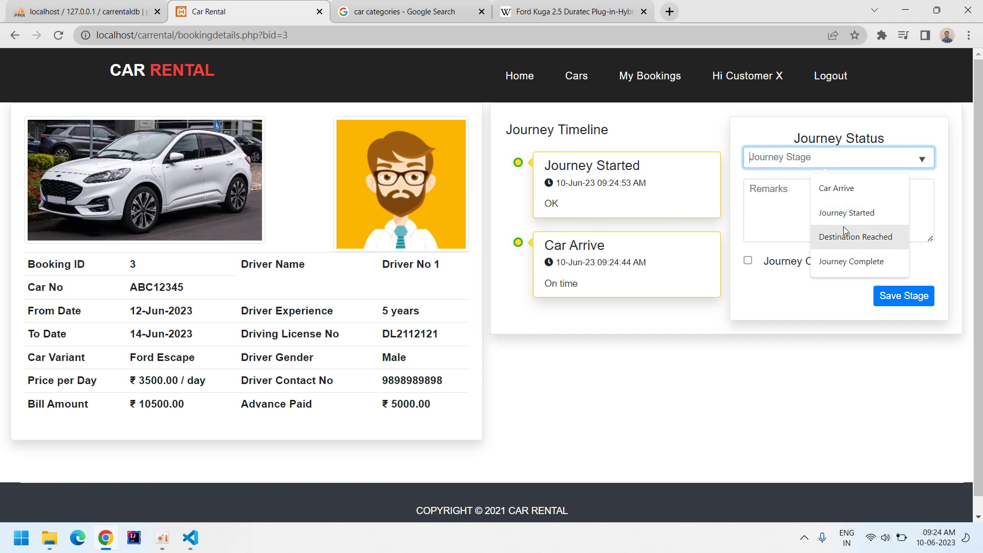
{"action": "left_click", "coordinate": [851, 261]}
{"action": "left_click", "coordinate": [802, 217]}
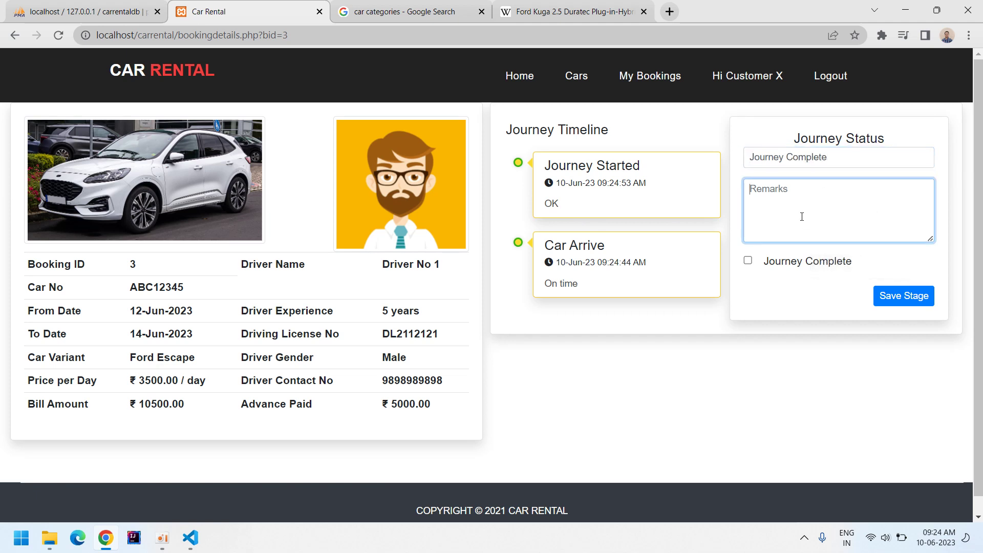
{"action": "type", "text": "We reached our"}
{"action": "type", "text": "home"}
{"action": "left_click", "coordinate": [787, 259]}
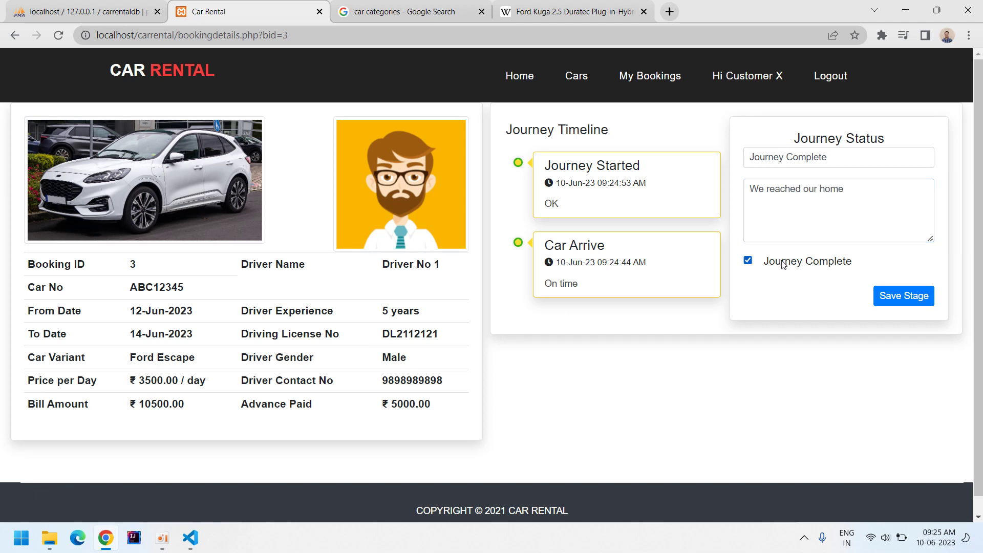
Save the Journey Complete stage and fill card number and cardholder name from autofill.
{"action": "left_click", "coordinate": [881, 292]}
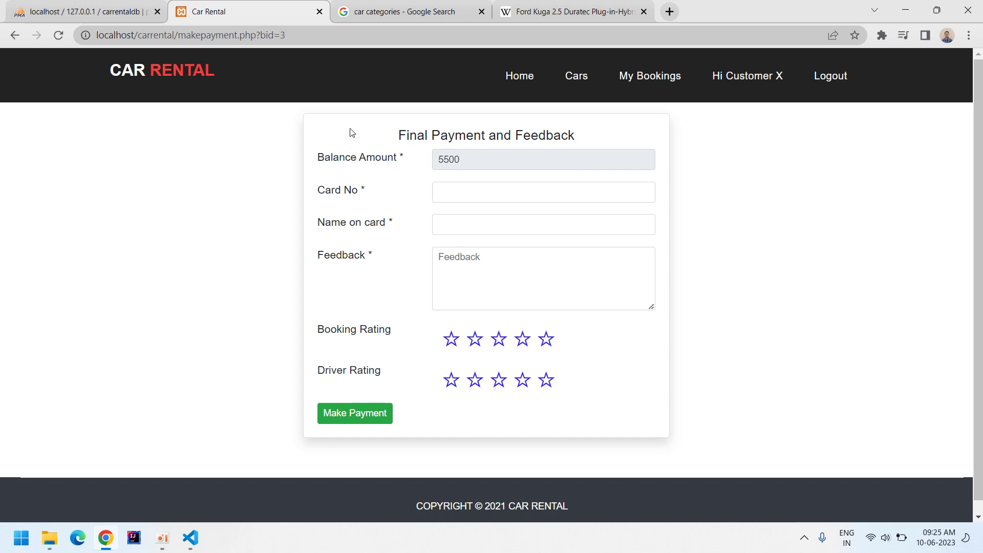
{"action": "left_click", "coordinate": [464, 192]}
{"action": "left_click", "coordinate": [557, 244]}
{"action": "left_click", "coordinate": [474, 223]}
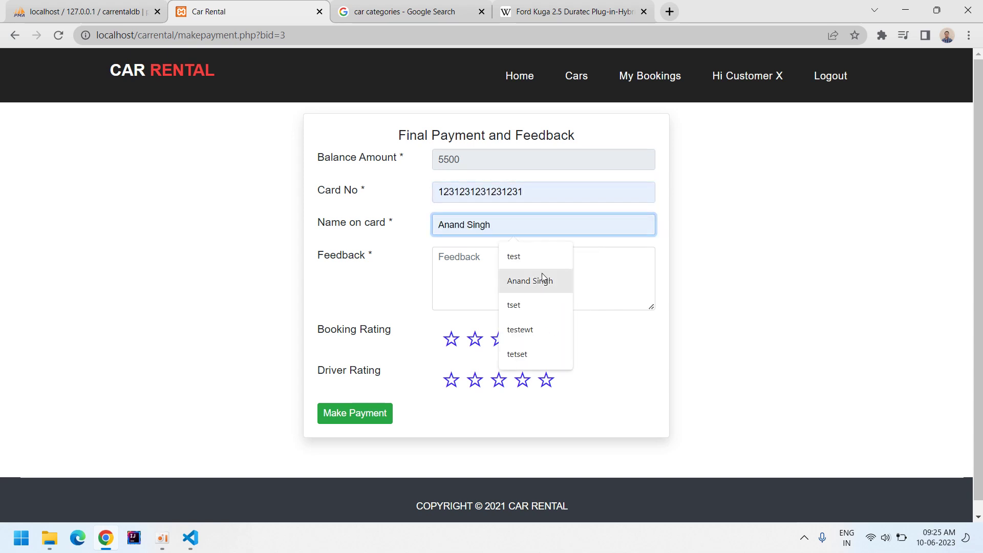
{"action": "left_click", "coordinate": [530, 281]}
Write the feedback and rate the booking 4 stars and the driver 5 stars.
{"action": "left_click", "coordinate": [475, 262]}
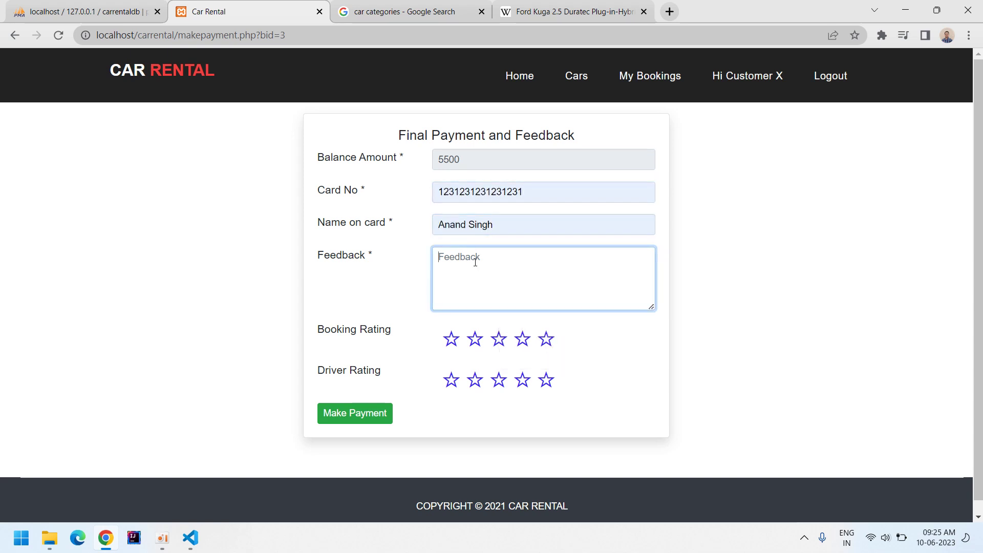
{"action": "type", "text": "Car and driver was good"}
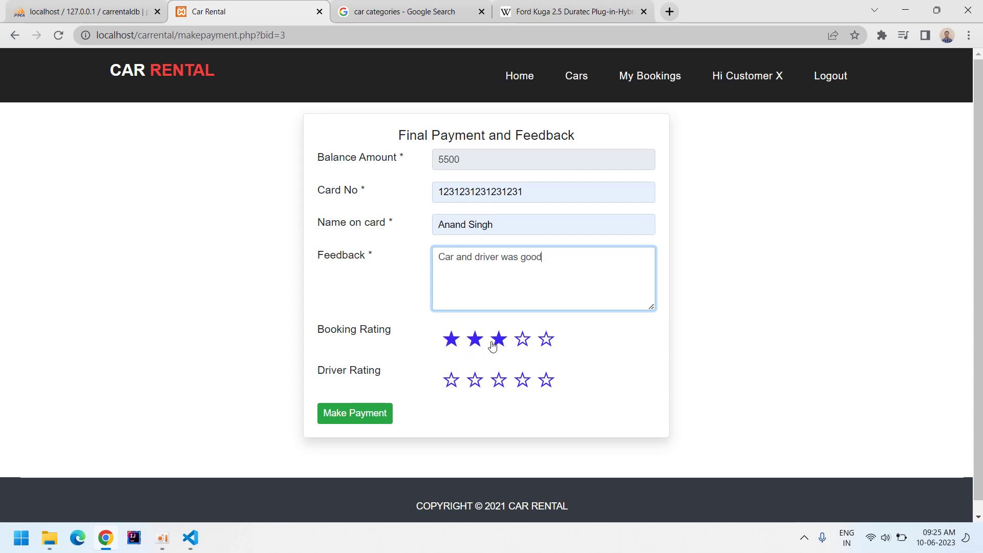
{"action": "left_click", "coordinate": [525, 341]}
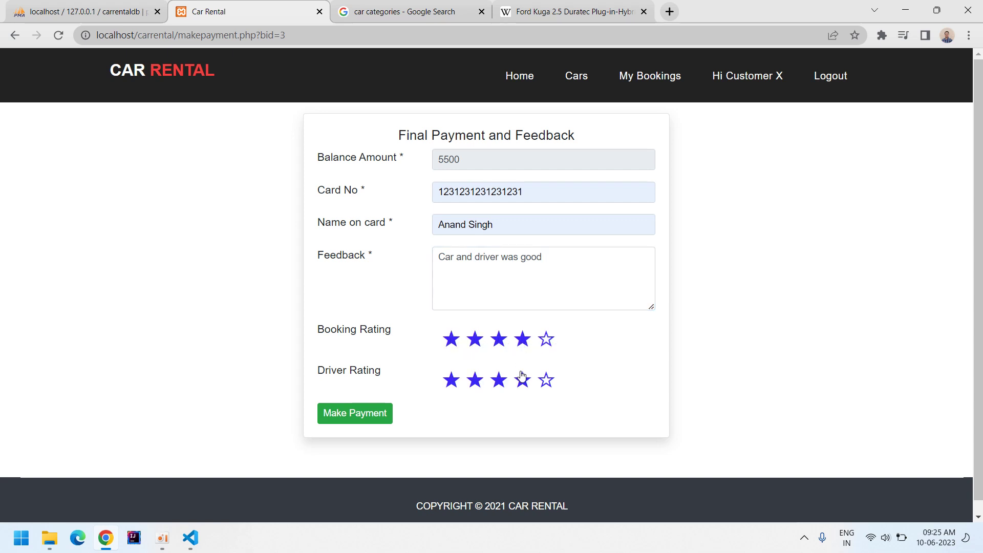
{"action": "left_click", "coordinate": [549, 391]}
Pay the ₹5500 balance, then highlight the ₹5500.00 entry in booking 3's payment history.
{"action": "left_click", "coordinate": [358, 422]}
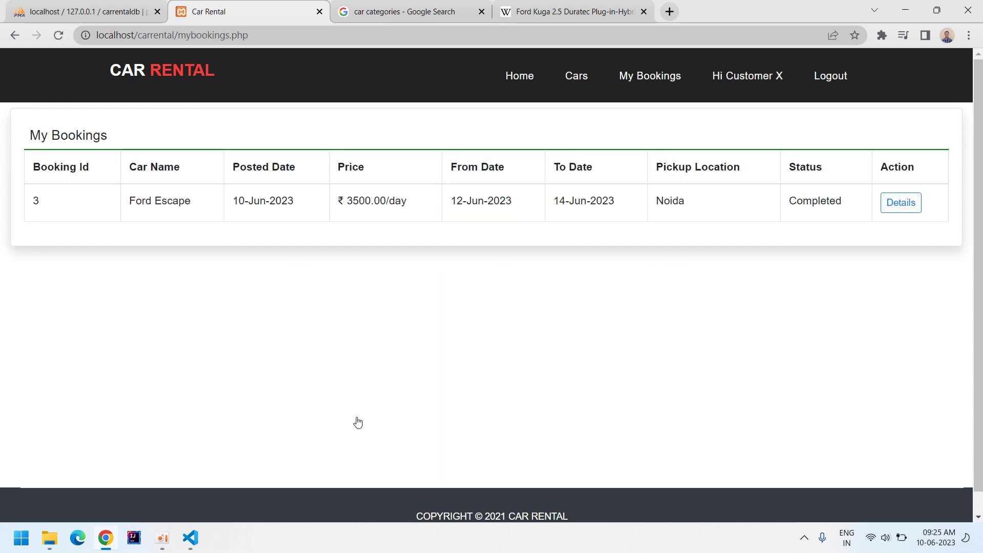
{"action": "left_click", "coordinate": [903, 210]}
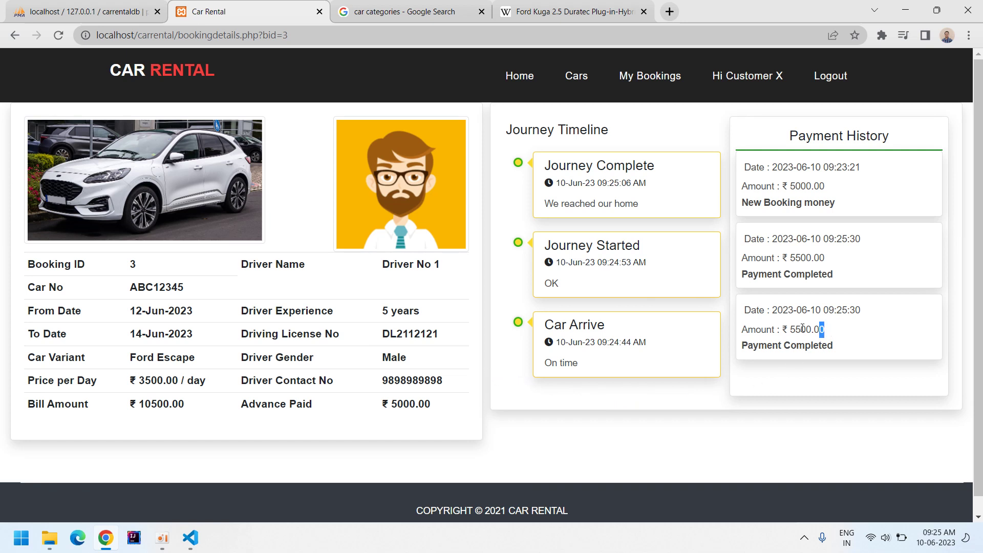
{"action": "left_click_drag", "start_coordinate": [824, 330], "coordinate": [749, 330]}
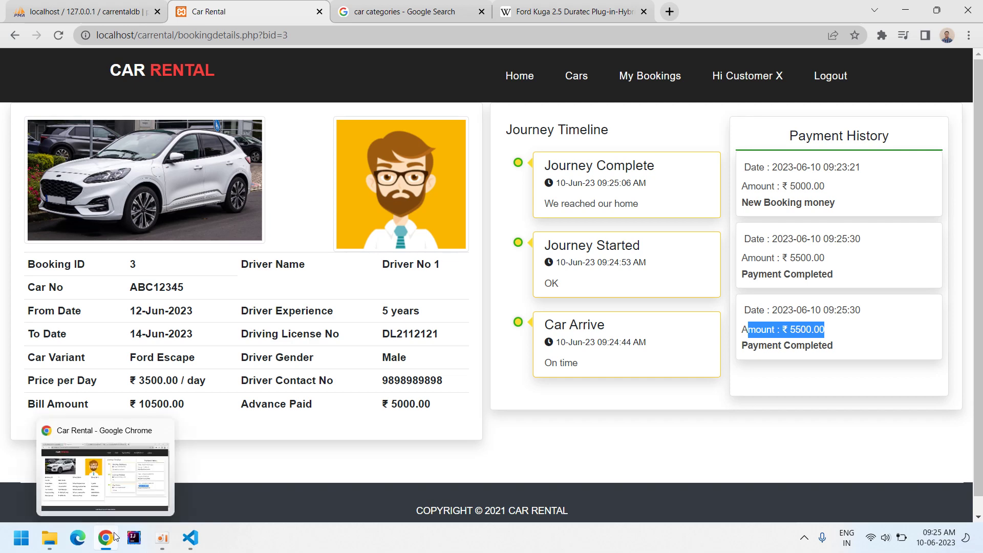
{"action": "mouse_move", "coordinate": [197, 541]}
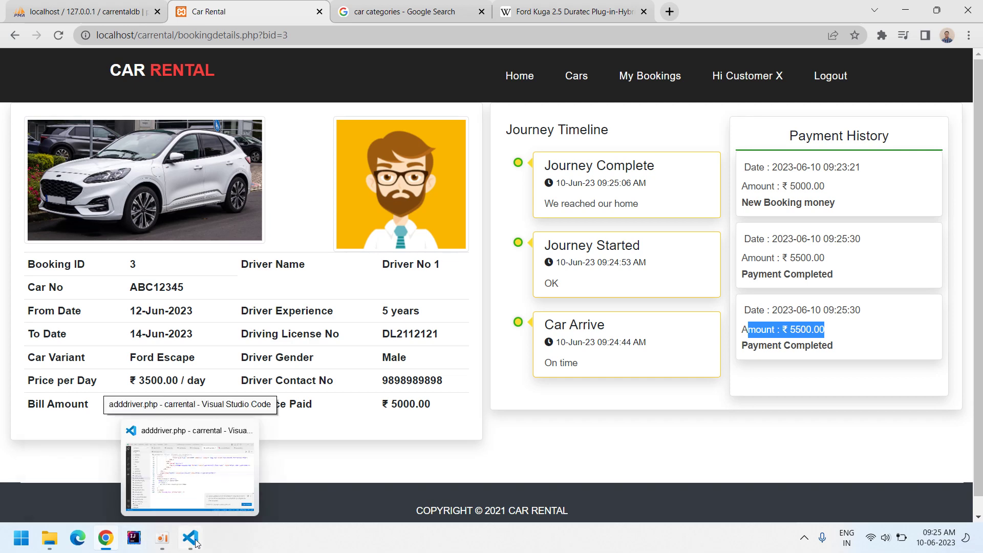
Open dbcon.php in the editor and select its database name carrentaldb.
{"action": "left_click", "coordinate": [57, 11]}
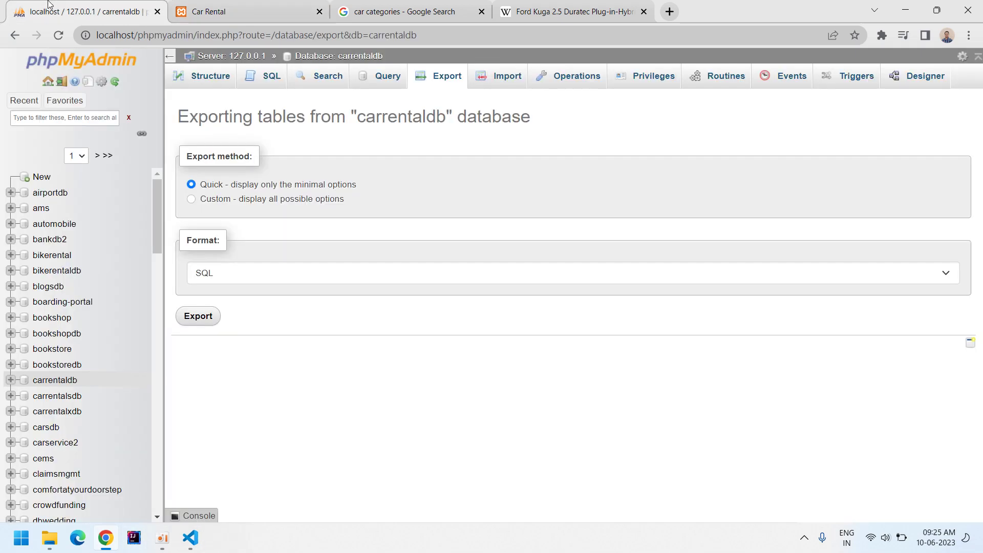
{"action": "left_click", "coordinate": [199, 11]}
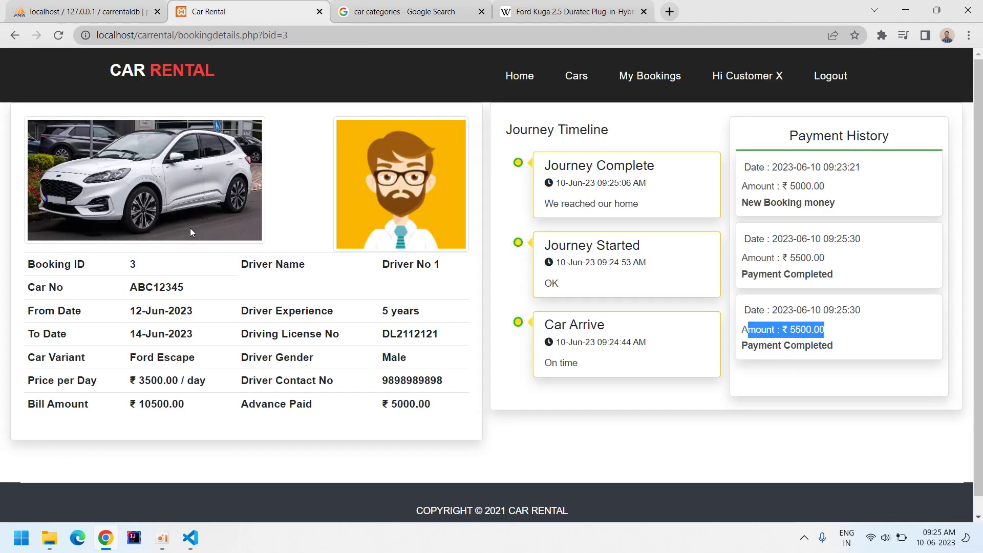
{"action": "left_click", "coordinate": [191, 538]}
{"action": "left_click", "coordinate": [338, 304]}
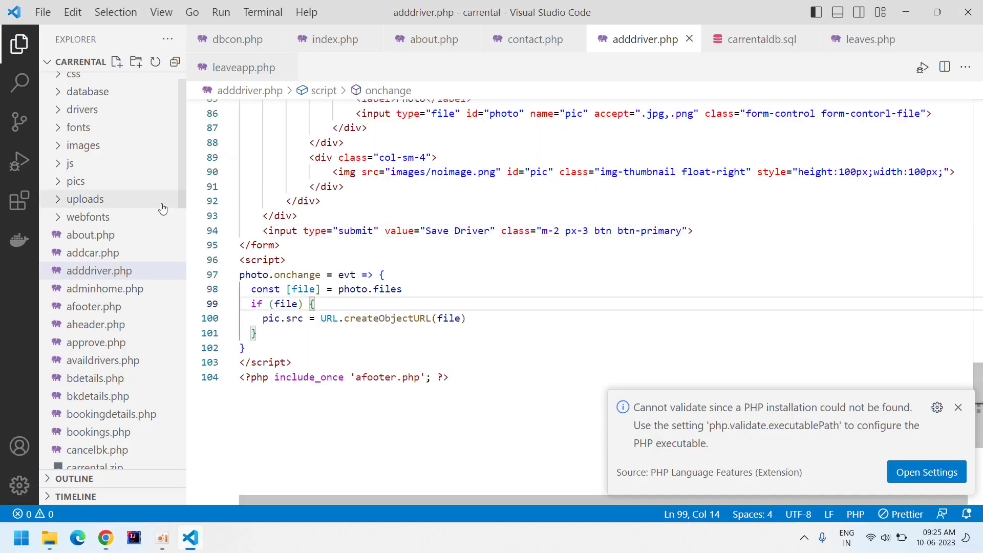
{"action": "left_click", "coordinate": [235, 39]}
{"action": "double_click", "coordinate": [347, 185]}
Filter phpMyAdmin for 'car' and open the carrentaldb payments table rows.
{"action": "left_click", "coordinate": [106, 538]}
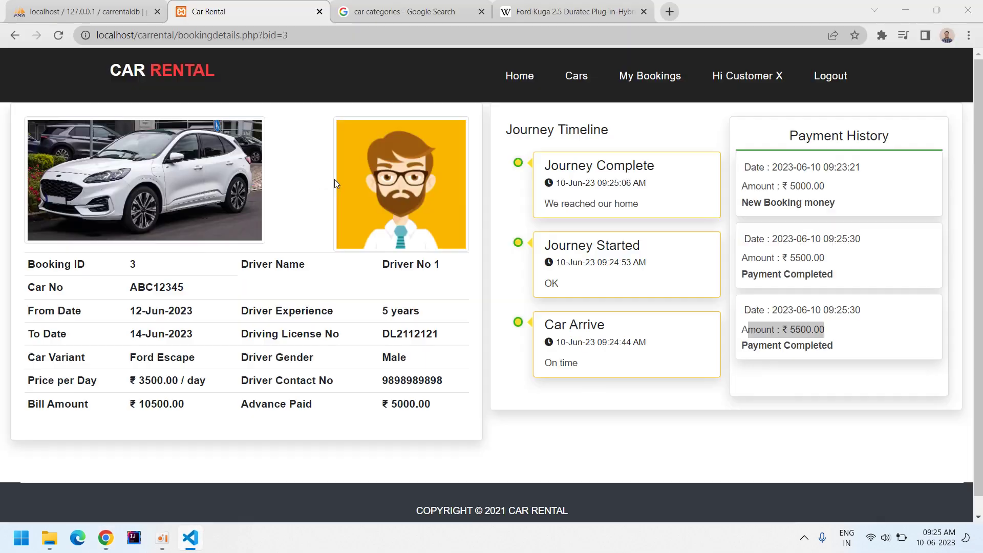
{"action": "left_click", "coordinate": [115, 10]}
{"action": "left_click", "coordinate": [52, 119]}
{"action": "type", "text": "car"}
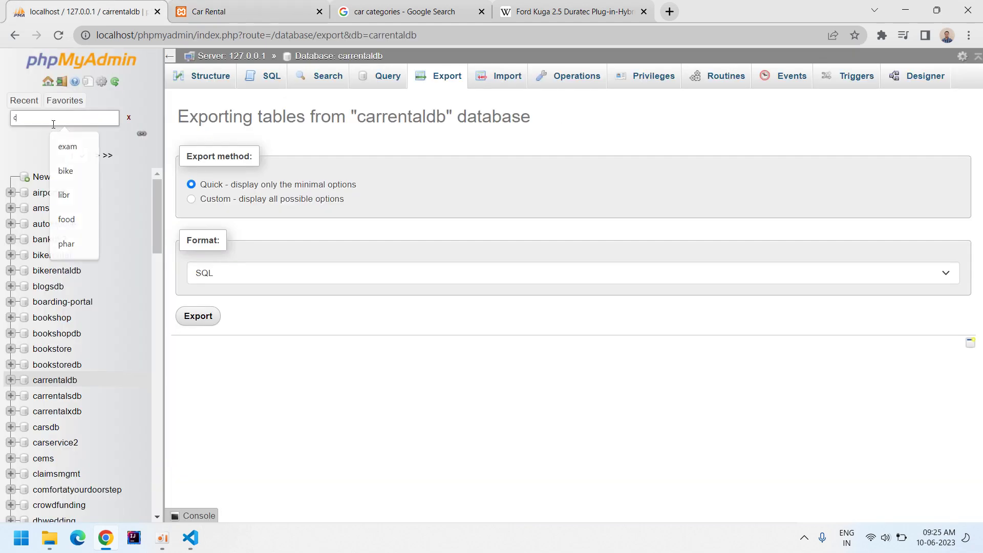
{"action": "left_click", "coordinate": [64, 152]}
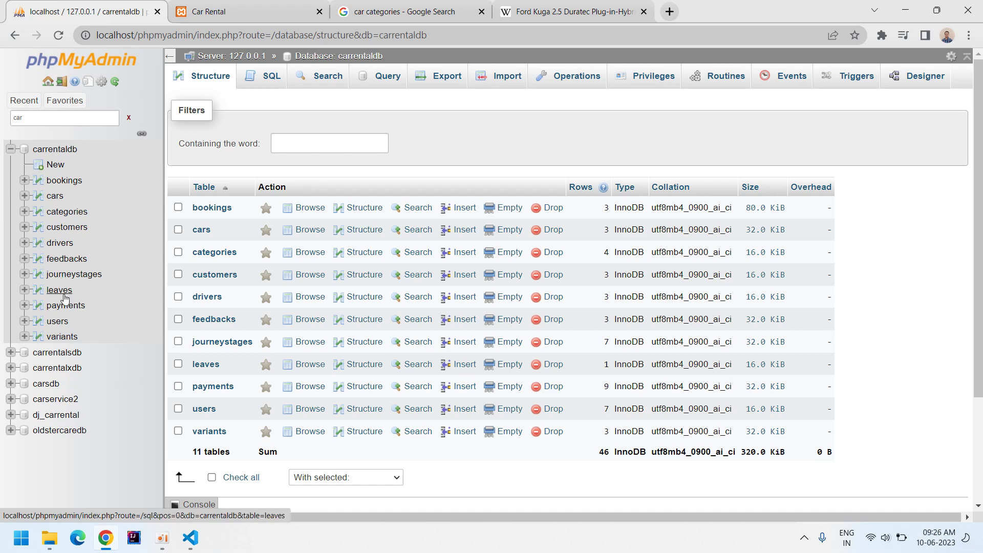
{"action": "left_click", "coordinate": [65, 305]}
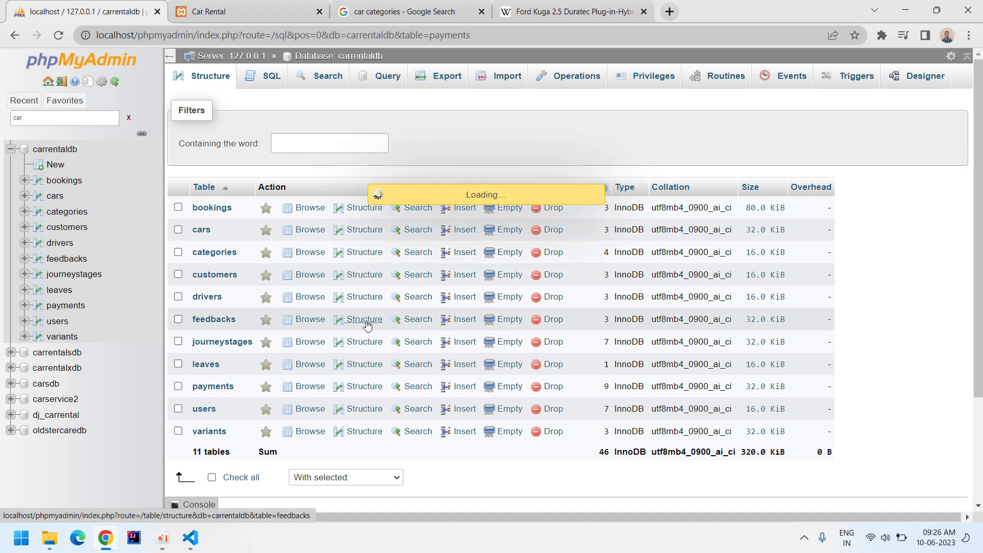
{"action": "scroll", "coordinate": [447, 332], "scroll_direction": "down", "scroll_amount": 2}
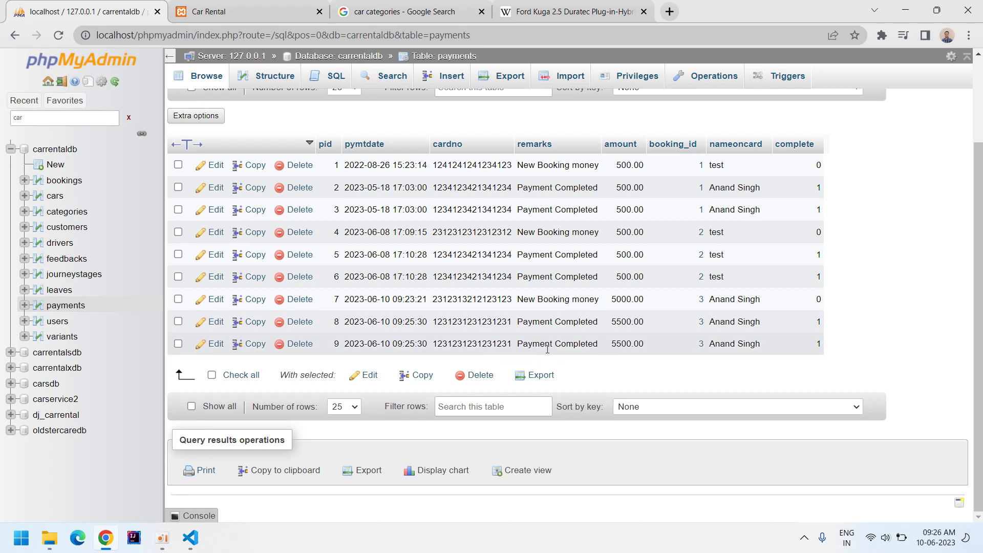
Compare the payments table with dbcon.php by switching between browser and editor.
{"action": "key", "text": "alt+Tab"}
{"action": "key", "text": "alt+Tab"}
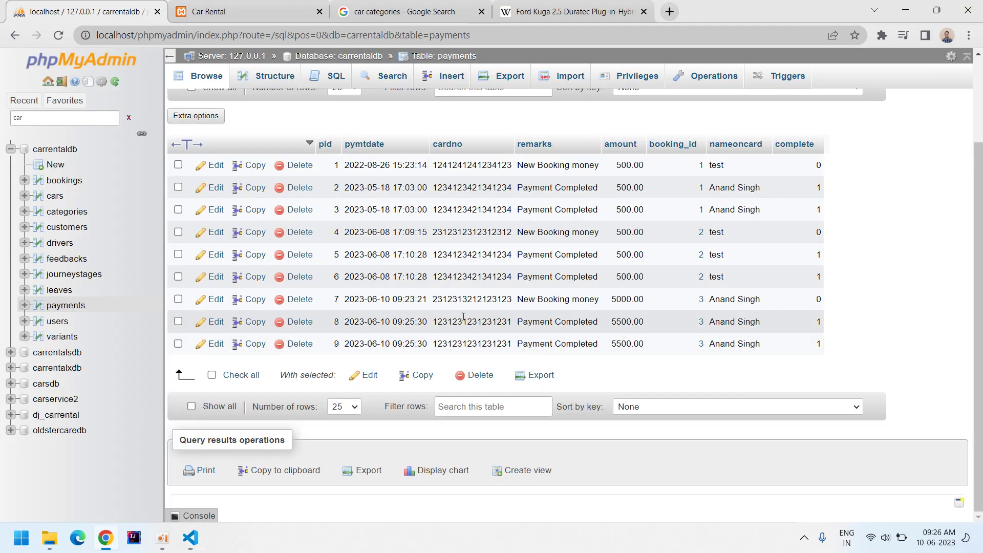
{"action": "key", "text": "alt+Tab"}
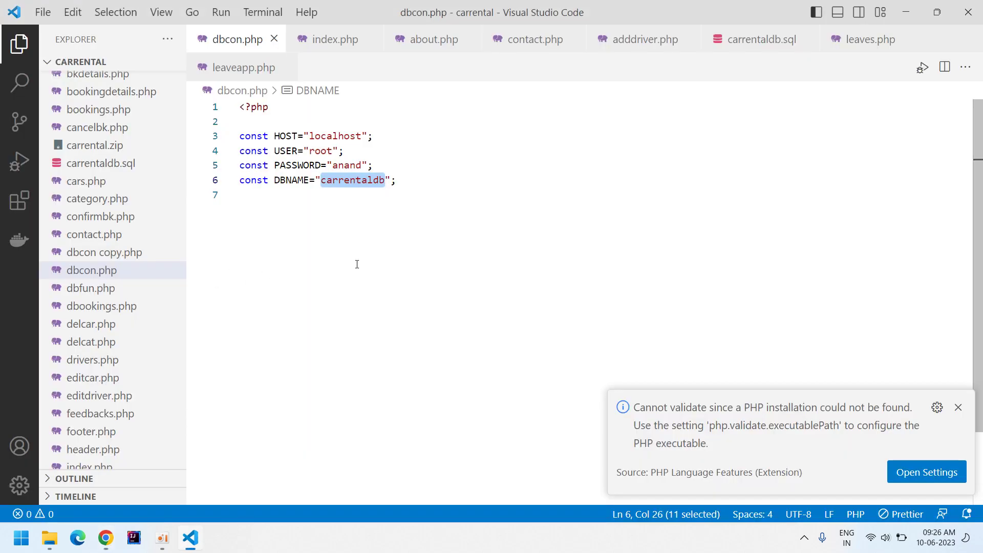
{"action": "key", "text": "alt+Tab"}
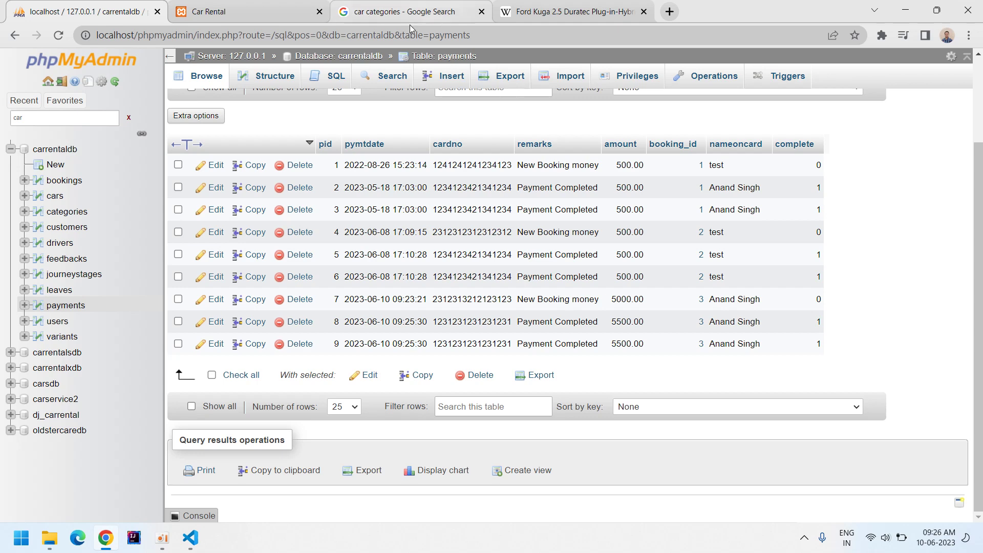
{"action": "key", "text": "alt+Tab"}
{"action": "scroll", "coordinate": [92, 220], "scroll_direction": "up", "scroll_amount": 6}
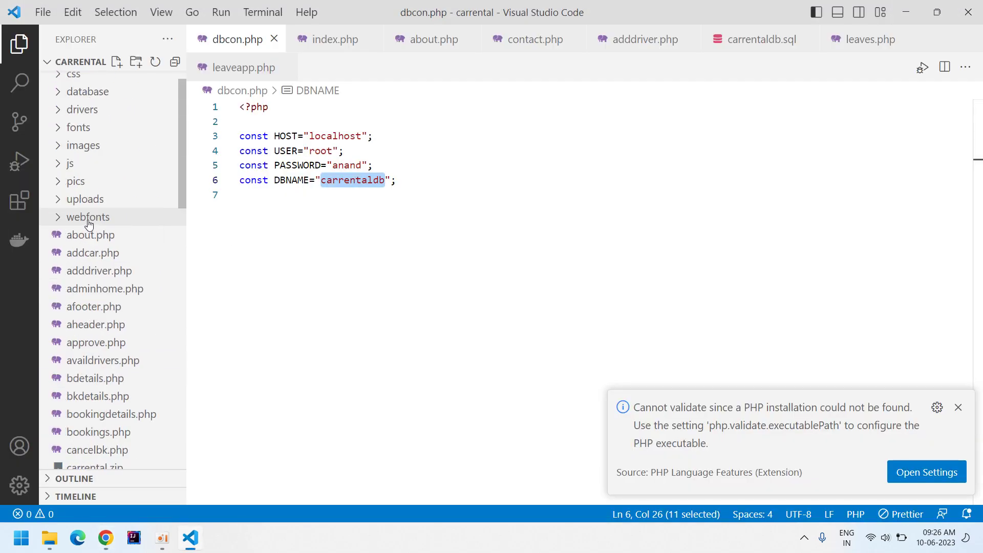
Search for the booking file, then open bookingdetails.php from Explorer.
{"action": "key", "text": "ctrl+p"}
{"action": "type", "text": "fe"}
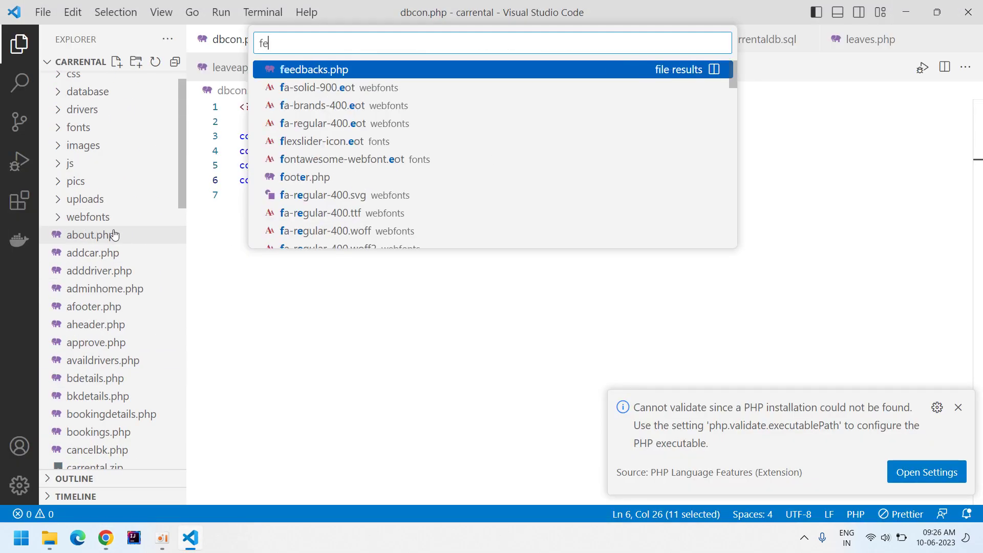
{"action": "key", "text": "BackSpace"}
{"action": "key", "text": "BackSpace"}
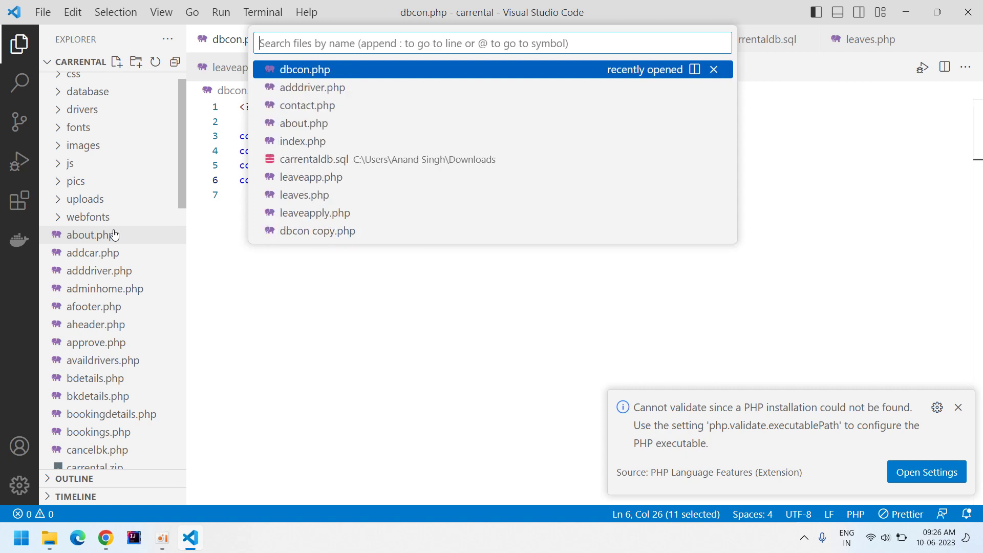
{"action": "type", "text": "boo"}
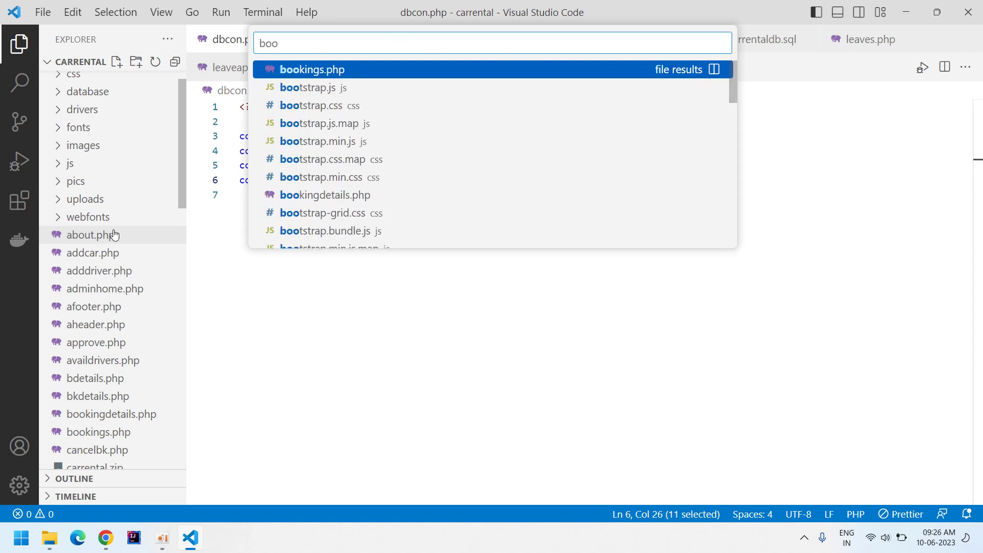
{"action": "key", "text": "Escape"}
{"action": "scroll", "coordinate": [121, 276], "scroll_direction": "down", "scroll_amount": 3}
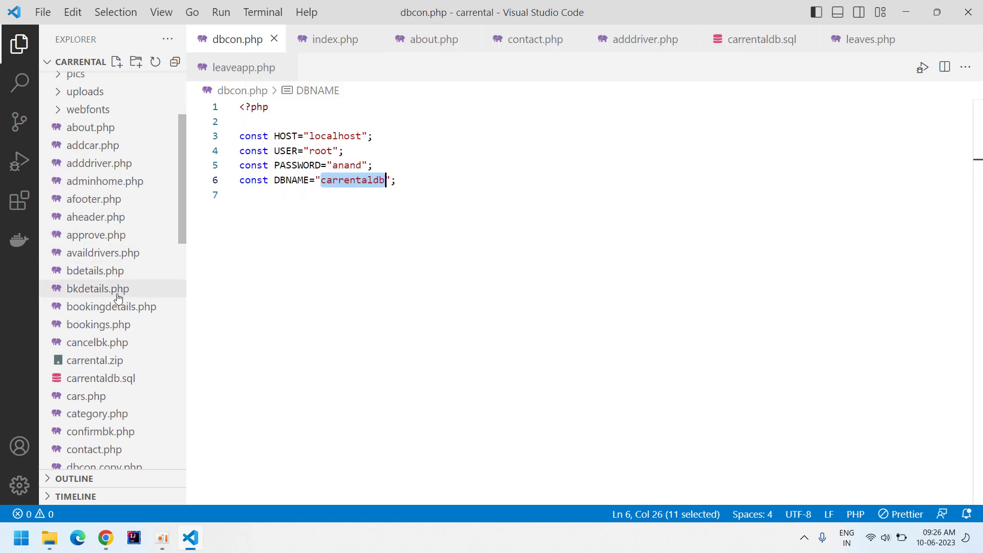
{"action": "left_click", "coordinate": [109, 307]}
Scroll through the bookingdetails.php code, then open makepayment.php.
{"action": "scroll", "coordinate": [381, 317], "scroll_direction": "down", "scroll_amount": 15}
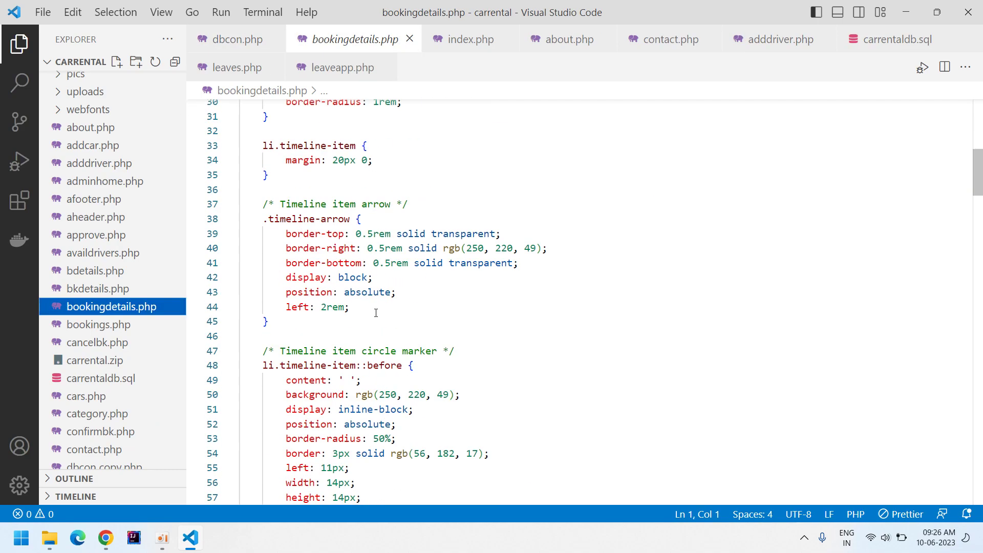
{"action": "scroll", "coordinate": [381, 317], "scroll_direction": "down", "scroll_amount": 20}
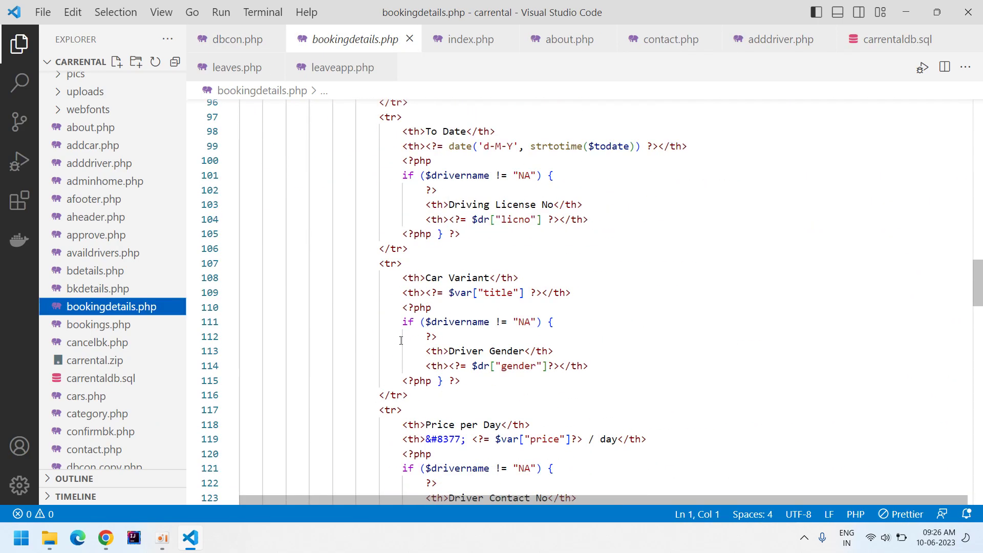
{"action": "scroll", "coordinate": [402, 342], "scroll_direction": "down", "scroll_amount": 7}
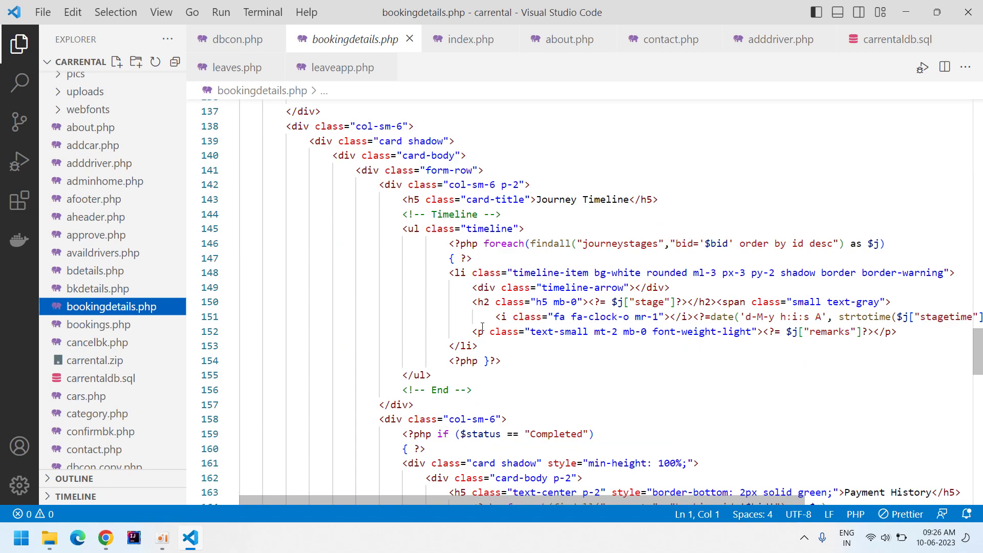
{"action": "scroll", "coordinate": [483, 326], "scroll_direction": "down", "scroll_amount": 17}
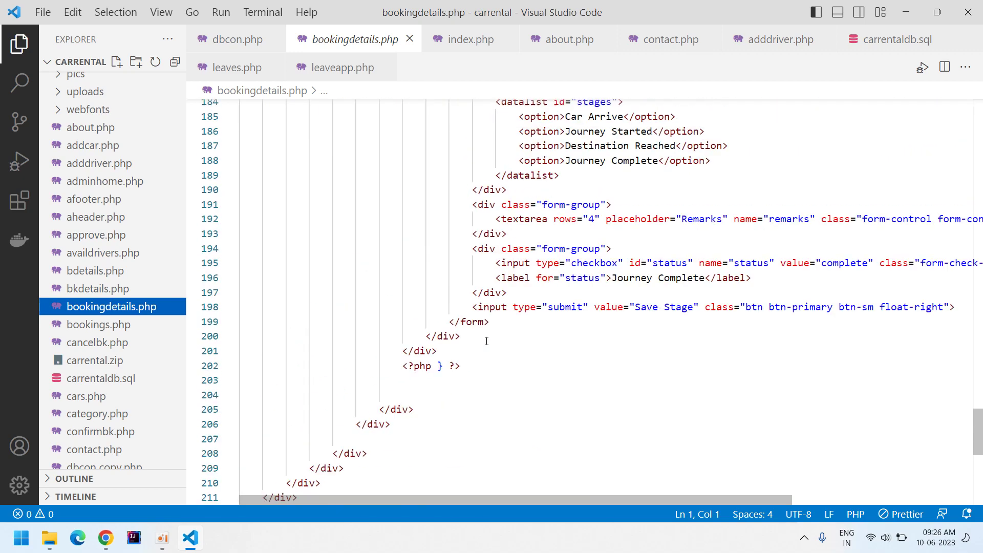
{"action": "scroll", "coordinate": [486, 341], "scroll_direction": "up", "scroll_amount": 20}
{"action": "scroll", "coordinate": [486, 341], "scroll_direction": "up", "scroll_amount": 11}
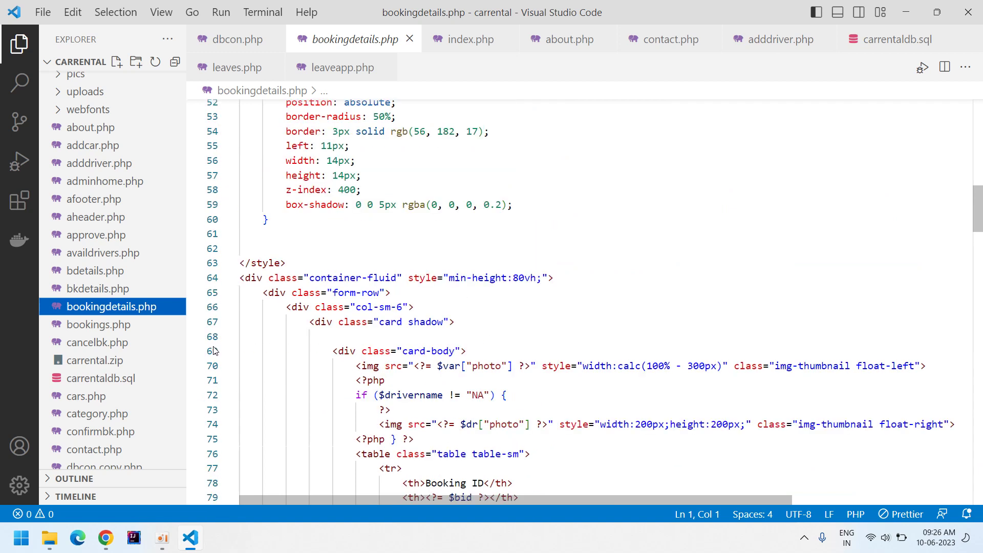
{"action": "scroll", "coordinate": [364, 328], "scroll_direction": "down", "scroll_amount": 1}
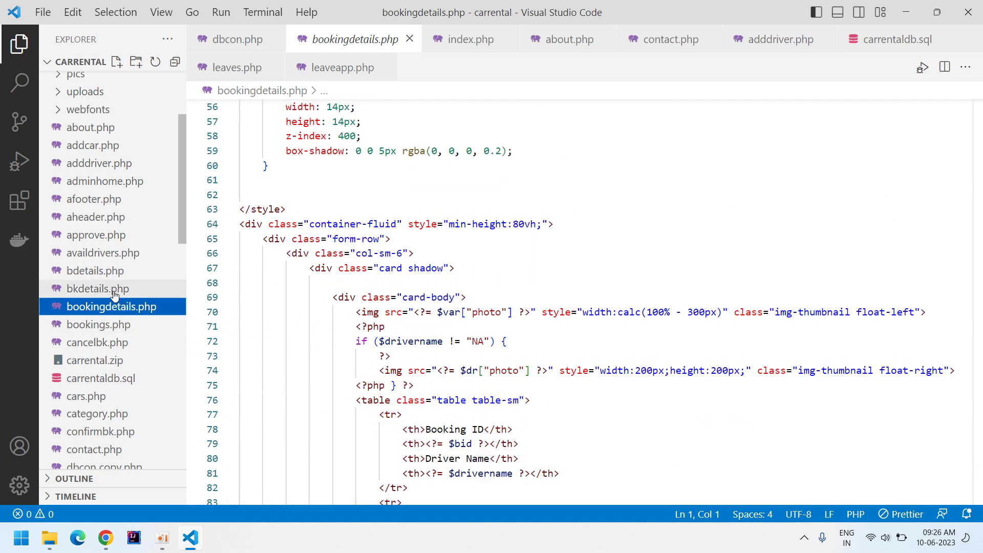
{"action": "scroll", "coordinate": [114, 296], "scroll_direction": "down", "scroll_amount": 3}
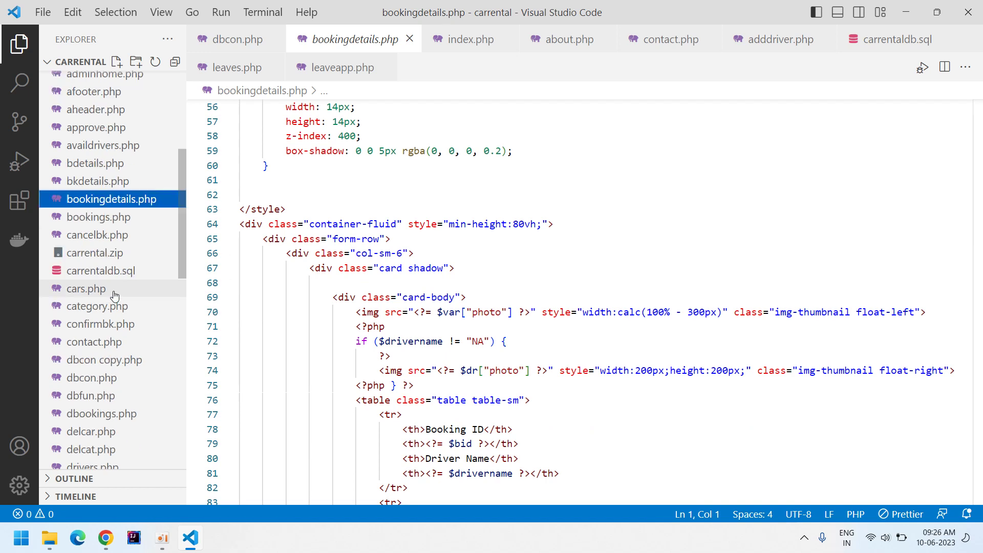
{"action": "scroll", "coordinate": [114, 296], "scroll_direction": "down", "scroll_amount": 7}
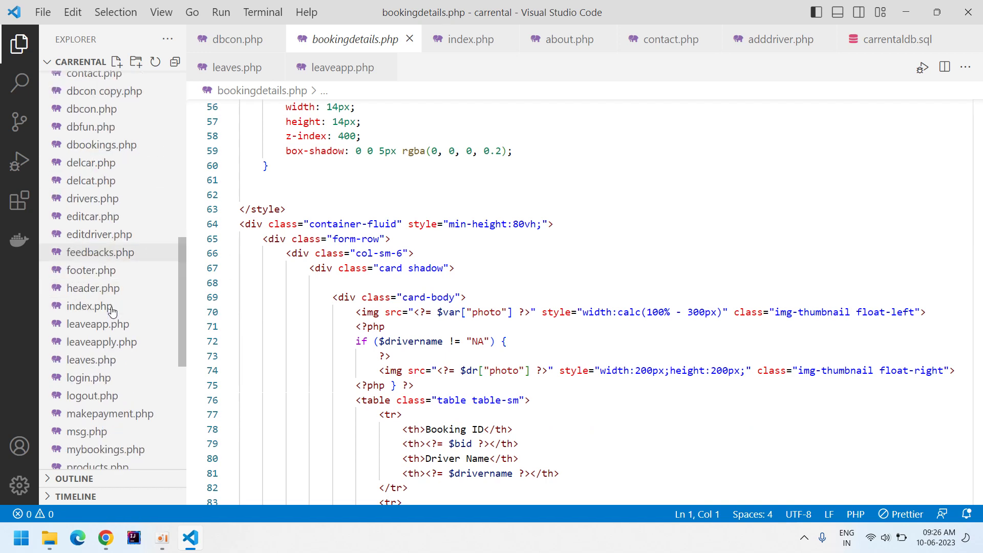
{"action": "scroll", "coordinate": [114, 338], "scroll_direction": "down", "scroll_amount": 3}
{"action": "scroll", "coordinate": [113, 339], "scroll_direction": "down", "scroll_amount": 2}
{"action": "left_click", "coordinate": [112, 252]}
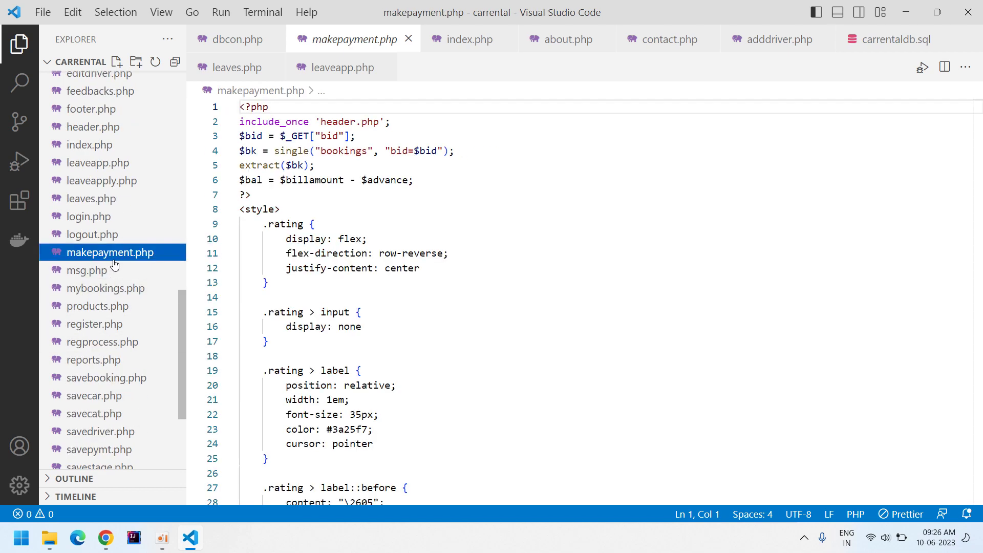
Find the savepymt form target in makepayment.php and open savepymt.php.
{"action": "left_click", "coordinate": [287, 282]}
{"action": "scroll", "coordinate": [428, 269], "scroll_direction": "down", "scroll_amount": 16}
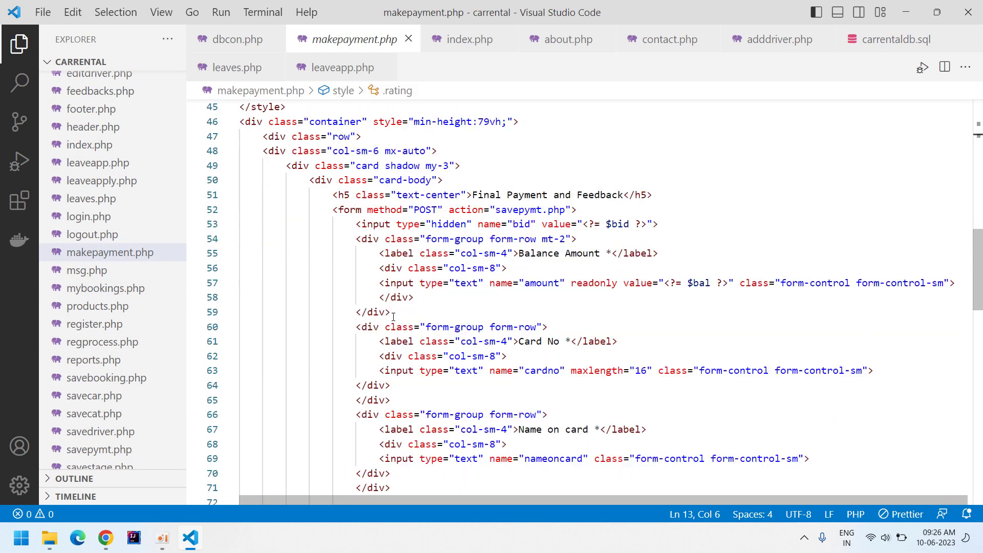
{"action": "double_click", "coordinate": [522, 155]}
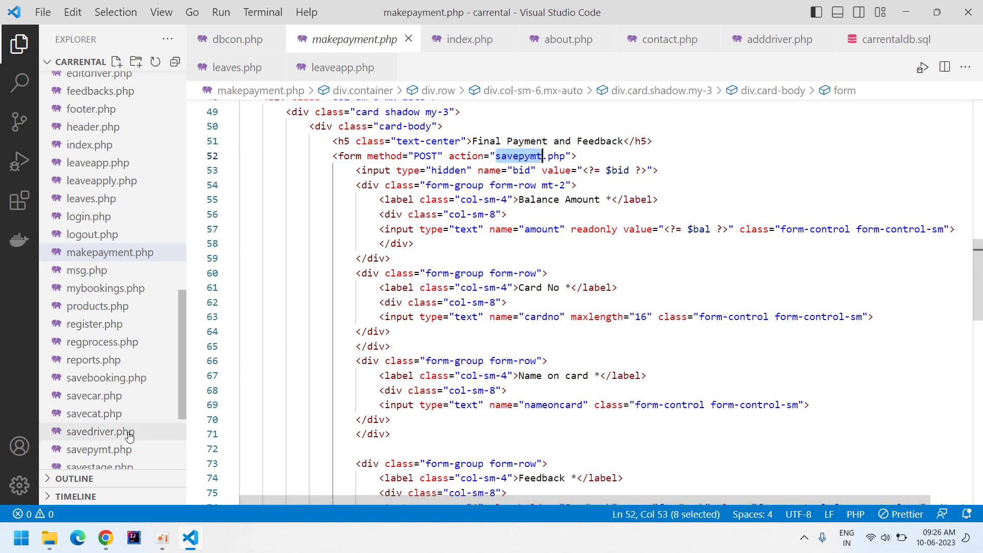
{"action": "left_click", "coordinate": [123, 449]}
Delete the duplicated executeDML($query); call on line 10 and save savepymt.php.
{"action": "left_click", "coordinate": [670, 291]}
{"action": "scroll", "coordinate": [464, 262], "scroll_direction": "down", "scroll_amount": 2}
{"action": "scroll", "coordinate": [463, 263], "scroll_direction": "up", "scroll_amount": 2}
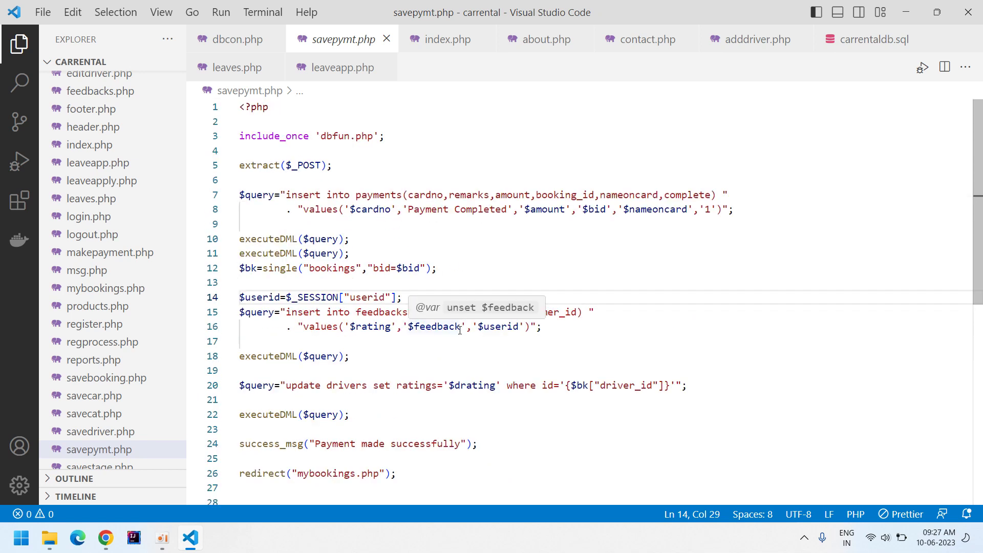
{"action": "scroll", "coordinate": [401, 280], "scroll_direction": "down", "scroll_amount": 2}
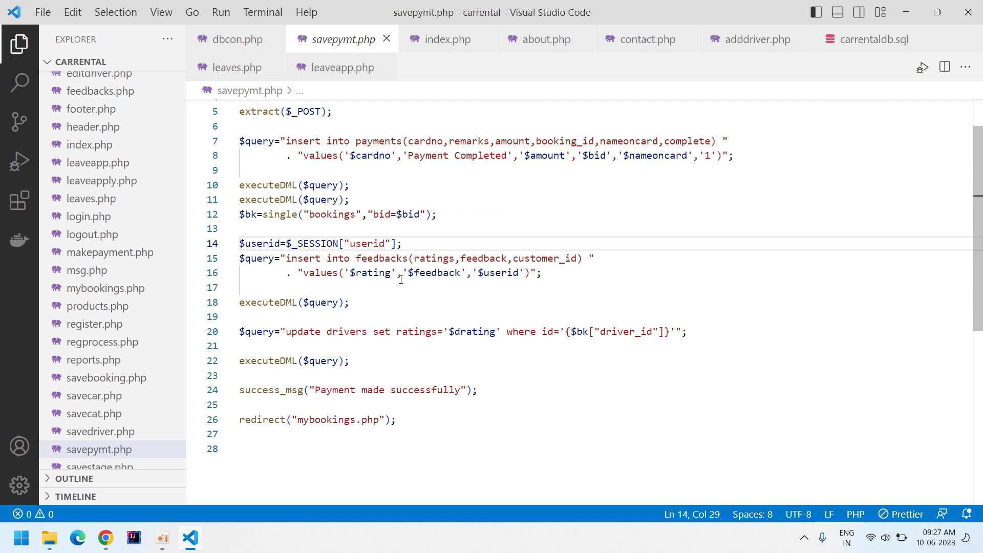
{"action": "left_click_drag", "start_coordinate": [357, 188], "coordinate": [239, 186]}
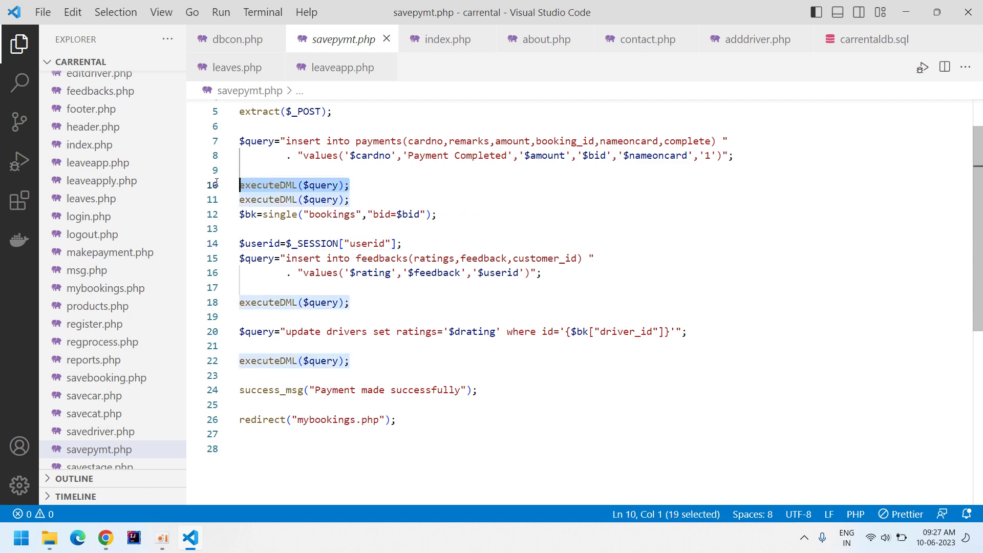
{"action": "key", "text": "BackSpace"}
{"action": "key", "text": "Up"}
{"action": "key", "text": "ctrl+s"}
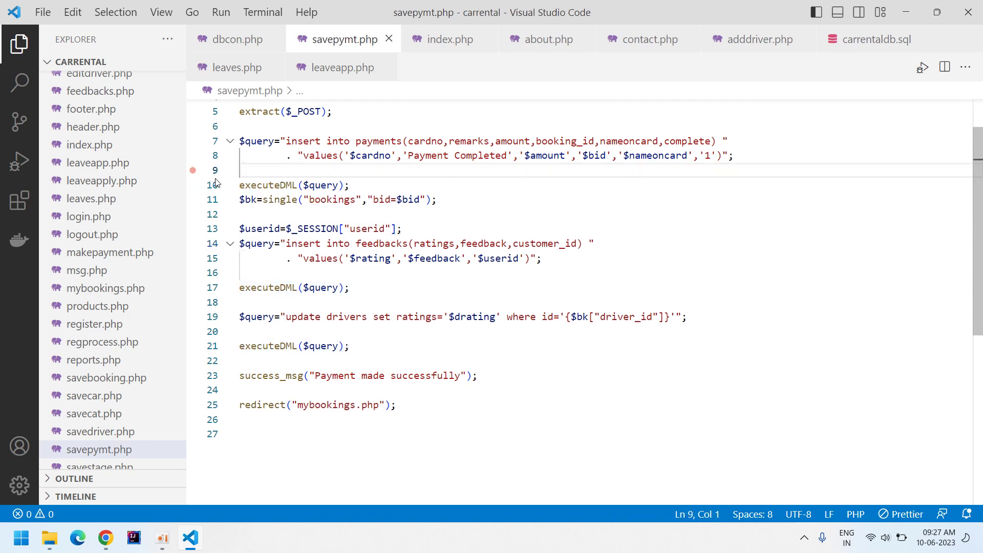
{"action": "key", "text": "alt+Tab"}
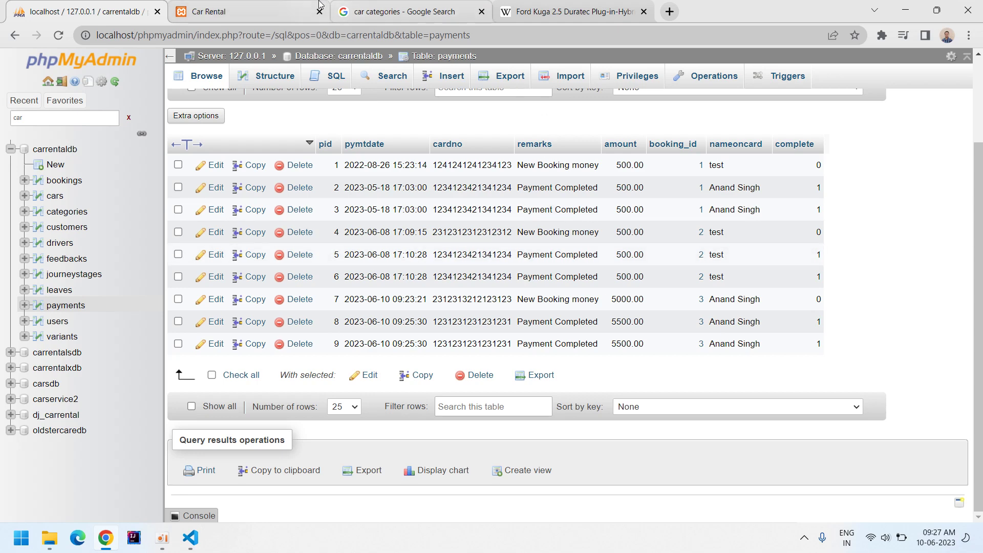
Leave the booking details page, return home and log out of the customer account.
{"action": "left_click", "coordinate": [293, 5]}
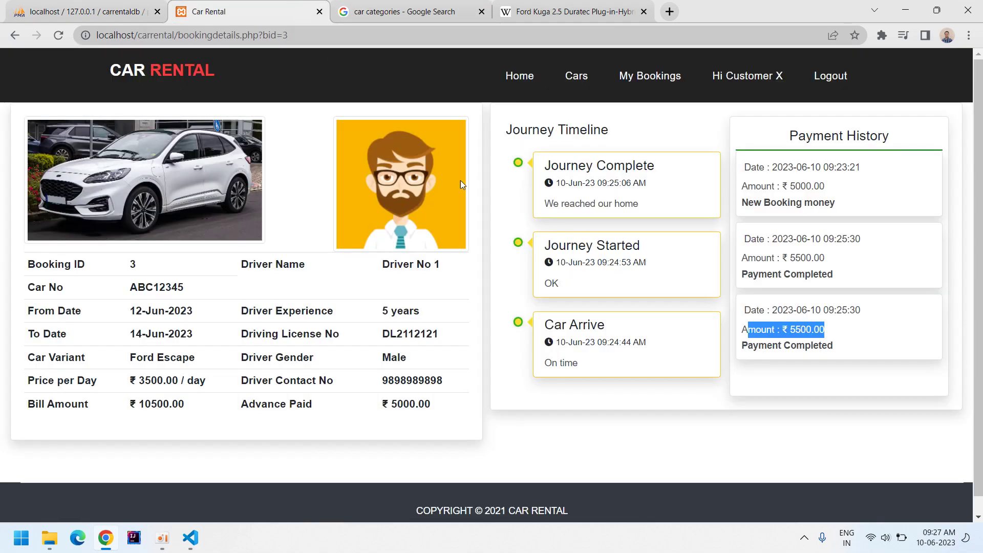
{"action": "left_click", "coordinate": [600, 106]}
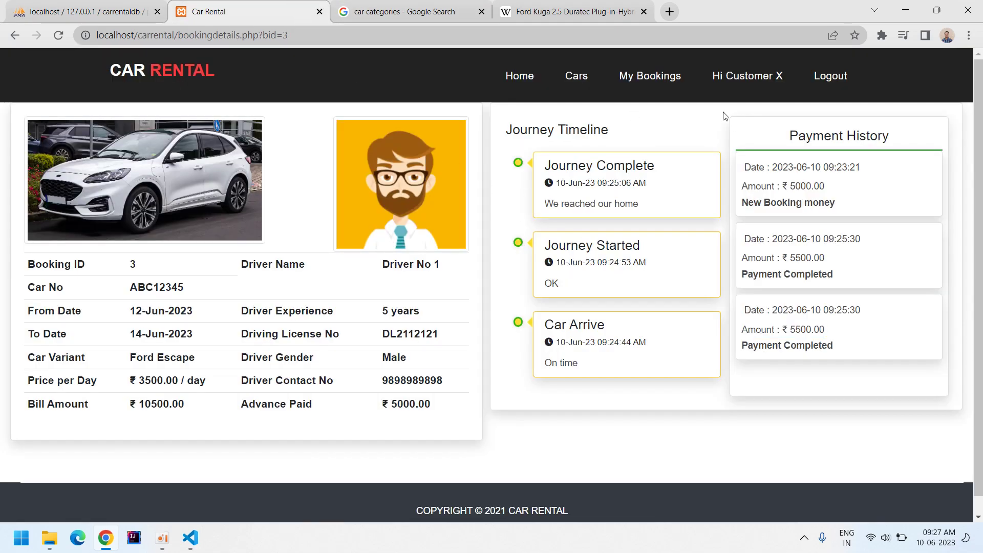
{"action": "left_click", "coordinate": [748, 78]}
{"action": "left_click", "coordinate": [823, 78]}
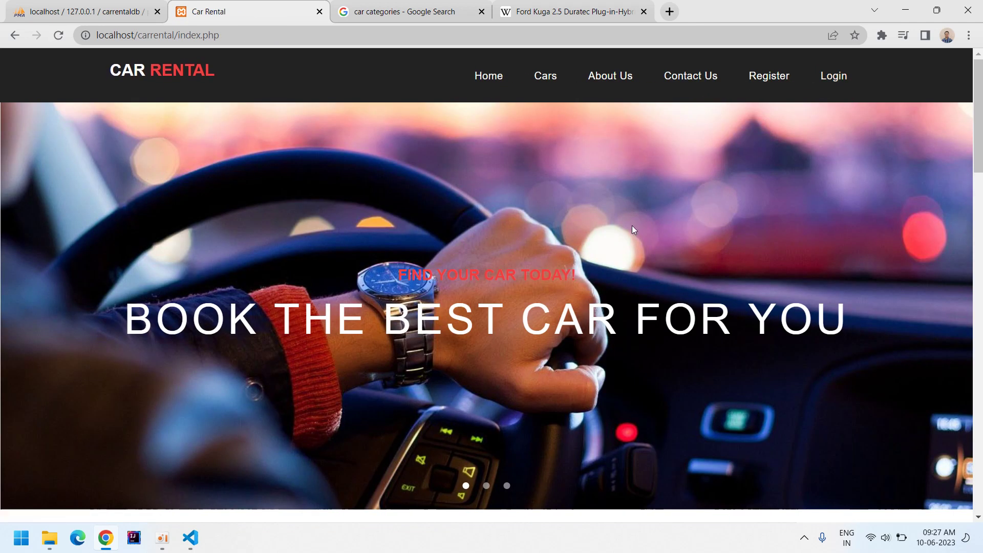
Sign in with a driver account's username and password to reach the driver's home page.
{"action": "left_click", "coordinate": [834, 78]}
{"action": "double_click", "coordinate": [467, 312]}
{"action": "type", "text": "driver2"}
{"action": "key", "text": "Tab"}
{"action": "key", "text": "shift+Tab"}
{"action": "key", "text": "End"}
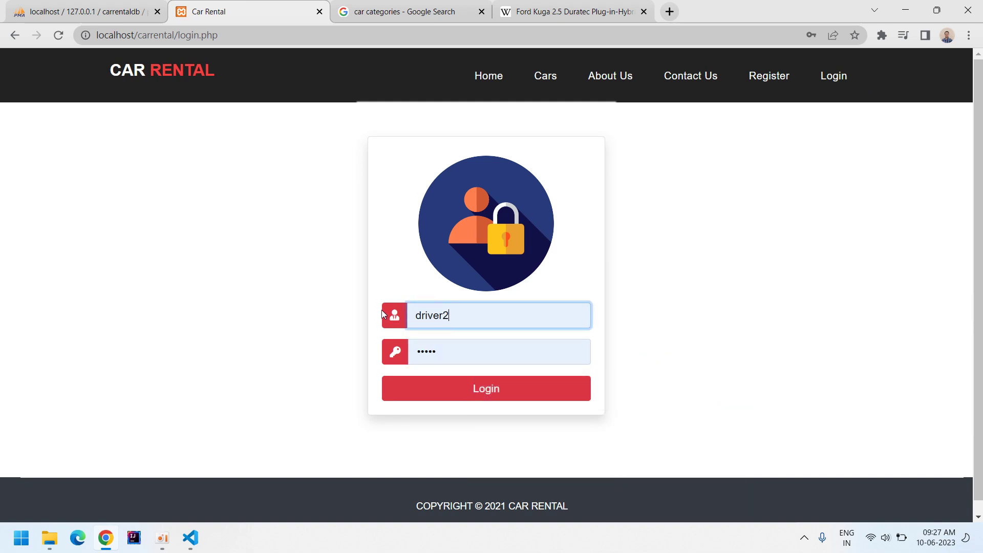
{"action": "key", "text": "BackSpace"}
{"action": "type", "text": "3"}
{"action": "key", "text": "Tab"}
{"action": "type", "text": "12345"}
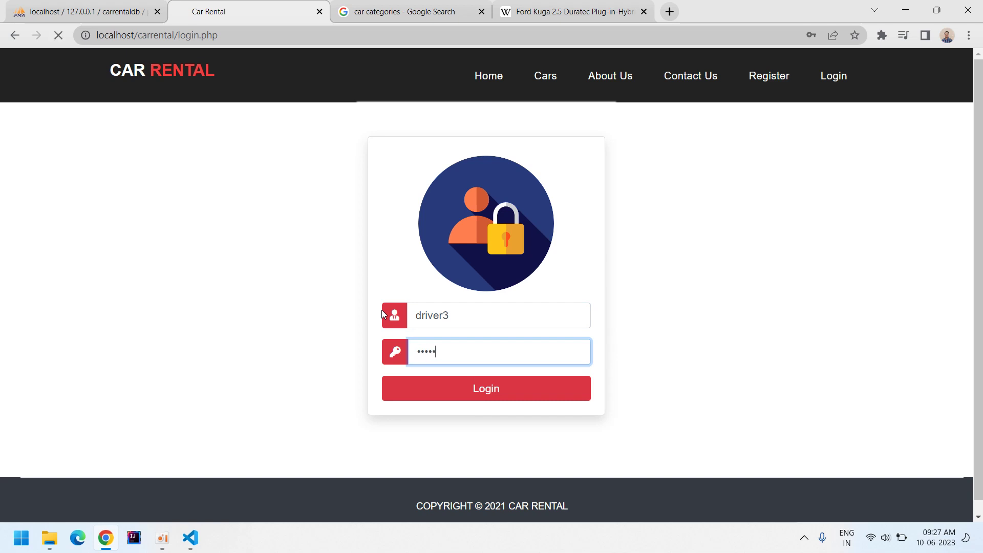
{"action": "key", "text": "Return"}
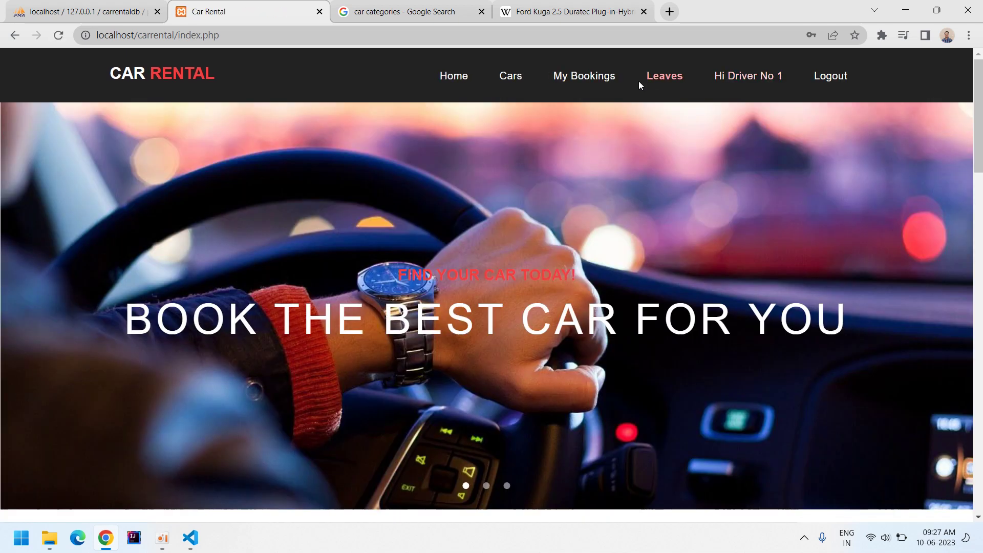
Review the driver's bookings list and the details of booking 3.
{"action": "left_click", "coordinate": [607, 82]}
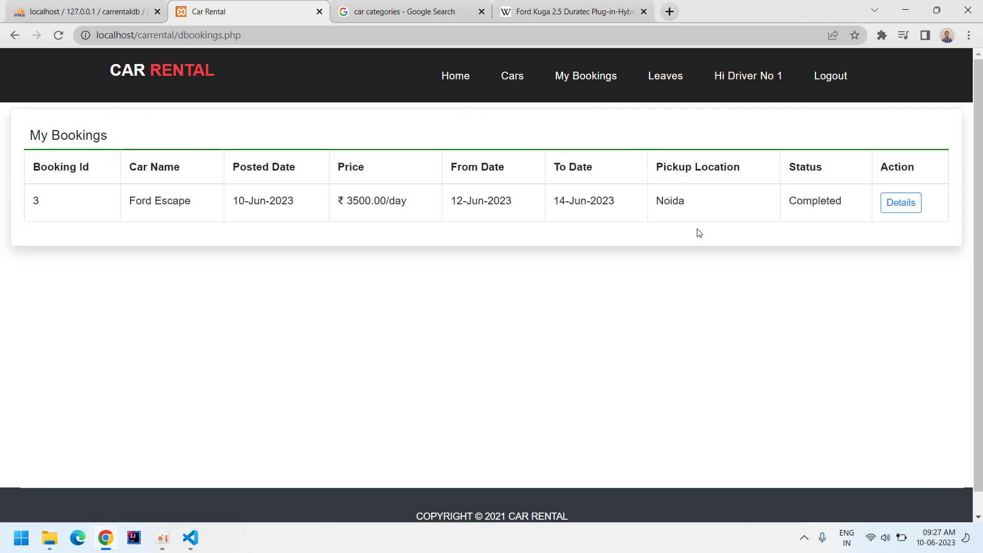
{"action": "left_click_drag", "start_coordinate": [448, 204], "coordinate": [574, 211]}
{"action": "left_click", "coordinate": [574, 211]}
{"action": "left_click", "coordinate": [902, 203]}
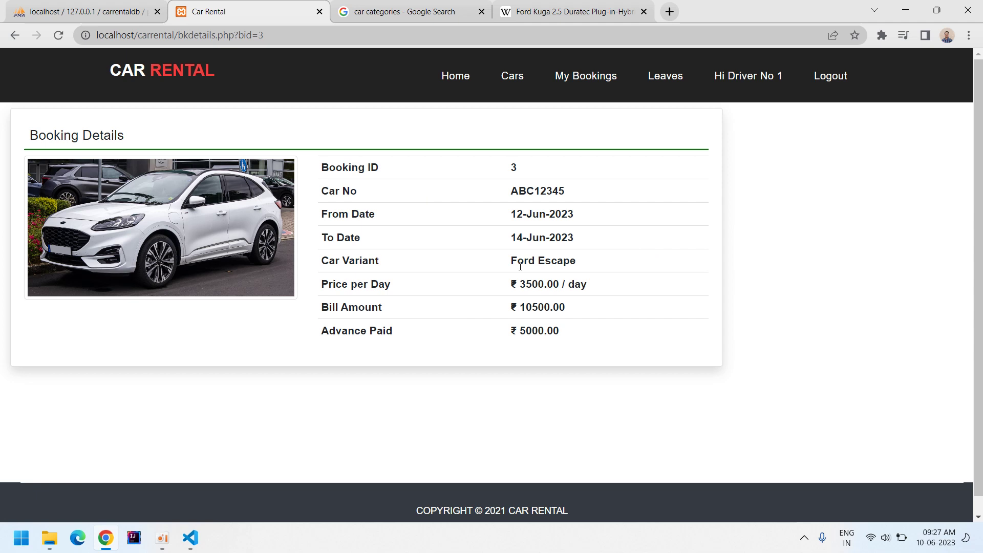
Apply for leave from 20 to 21 June with reason 'Family Trip', then log out.
{"action": "left_click", "coordinate": [662, 81]}
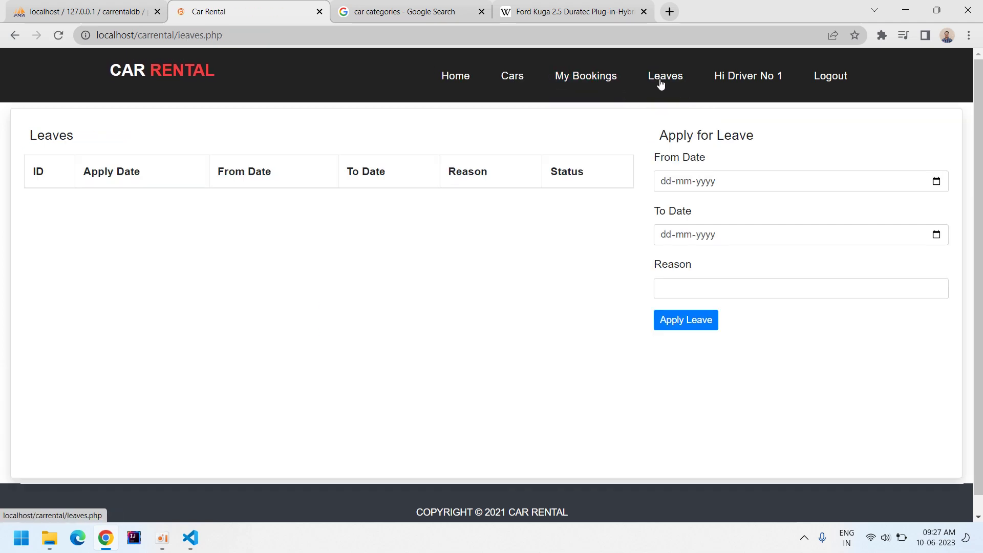
{"action": "left_click", "coordinate": [706, 184]}
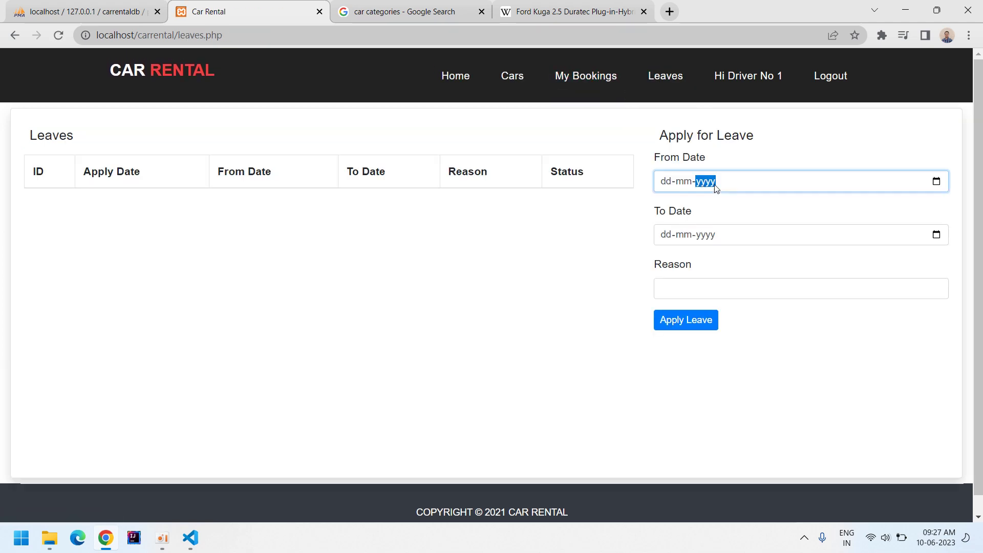
{"action": "left_click", "coordinate": [936, 181]}
{"action": "left_click", "coordinate": [707, 307]}
{"action": "left_click", "coordinate": [937, 235]}
{"action": "left_click", "coordinate": [725, 367]}
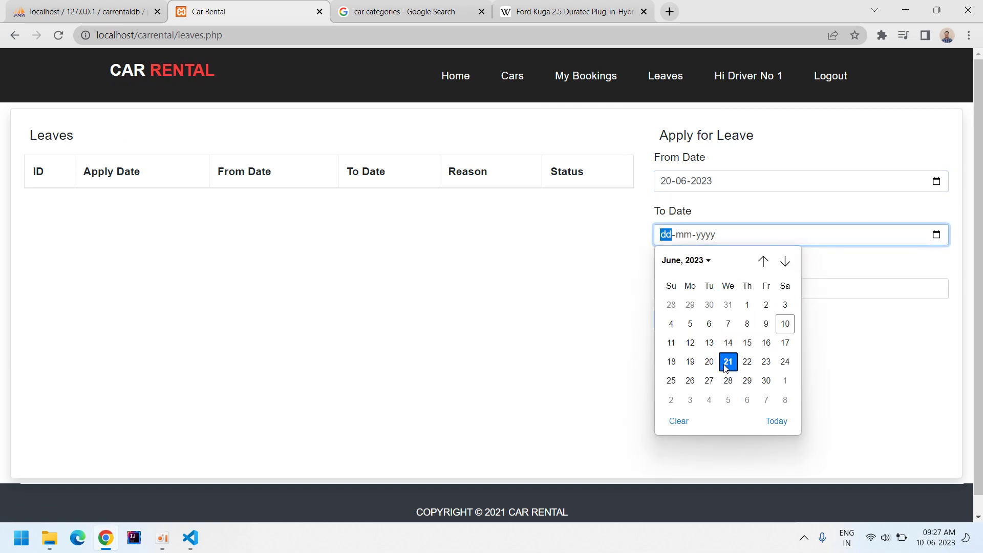
{"action": "left_click", "coordinate": [741, 290]}
{"action": "type", "text": "Family Trip"}
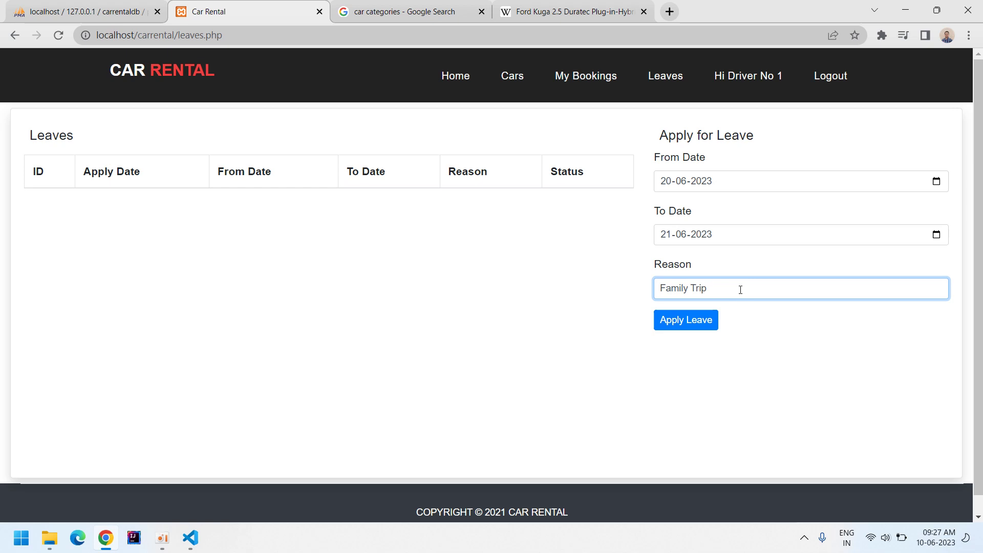
{"action": "left_click", "coordinate": [690, 324]}
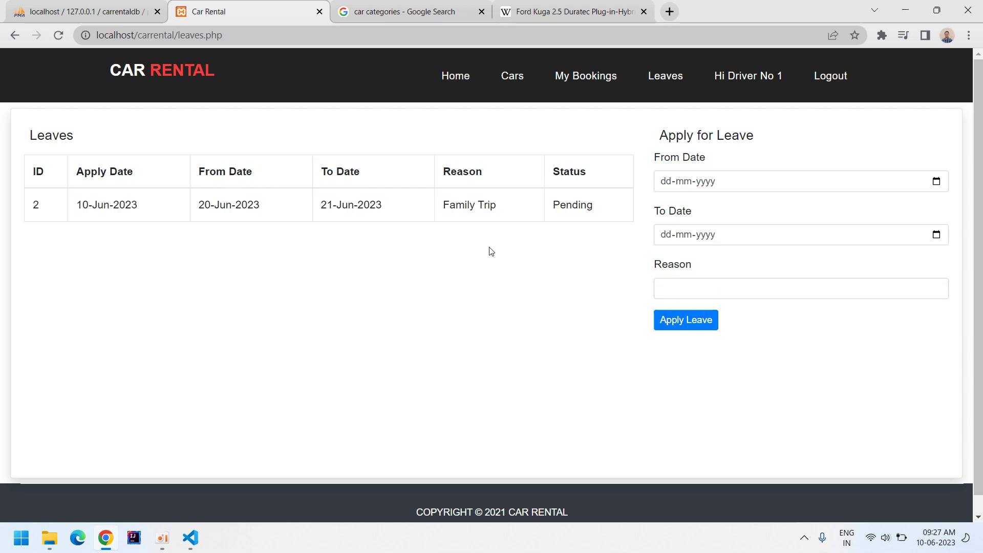
{"action": "left_click", "coordinate": [844, 78]}
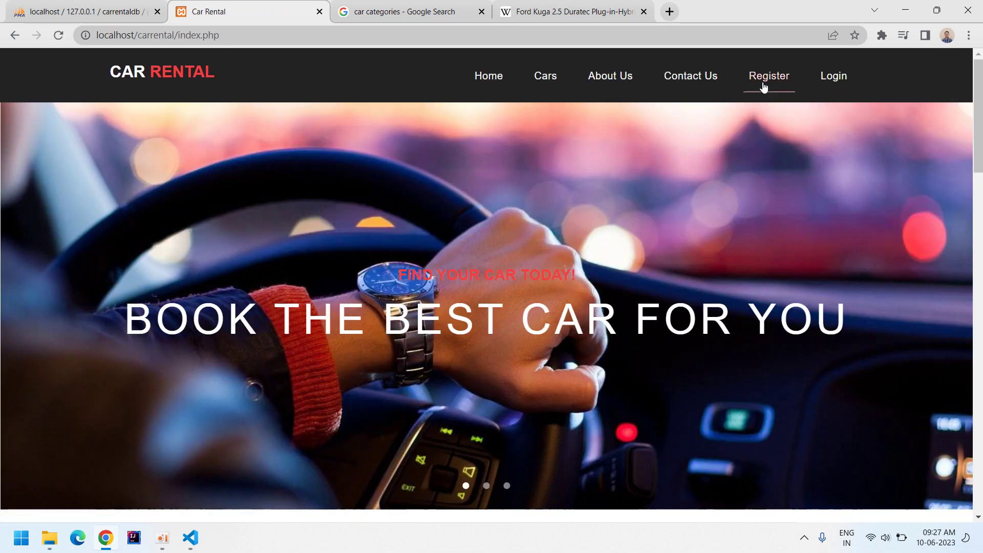
Log in as admin, approve Driver No 1's Family Trip leave request, and log out.
{"action": "left_click", "coordinate": [812, 90]}
{"action": "left_click", "coordinate": [459, 386]}
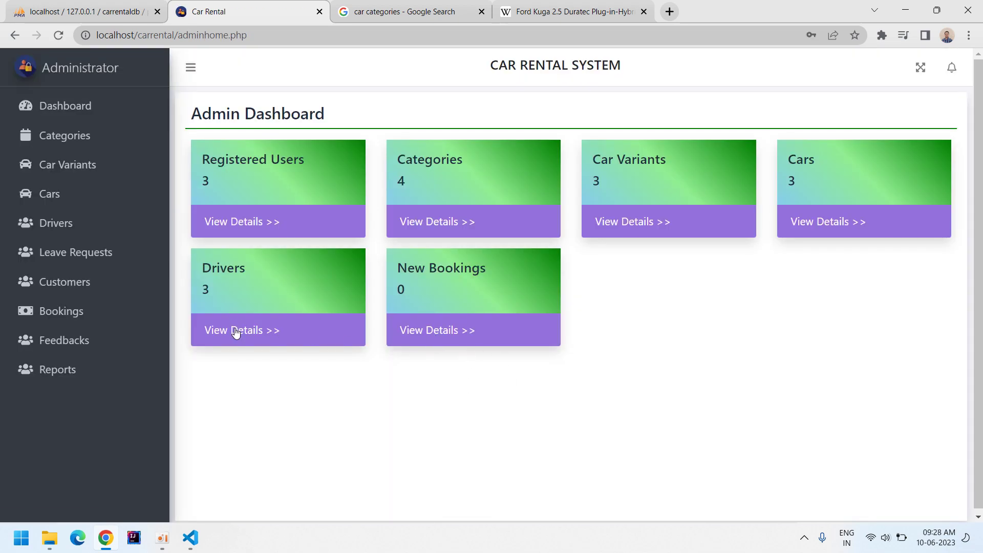
{"action": "left_click", "coordinate": [95, 251]}
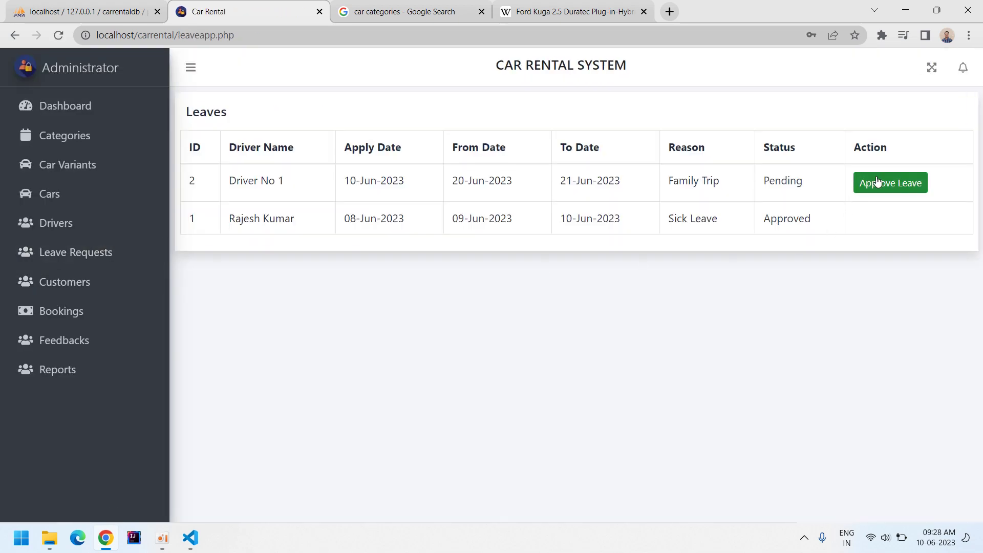
{"action": "left_click", "coordinate": [877, 182]}
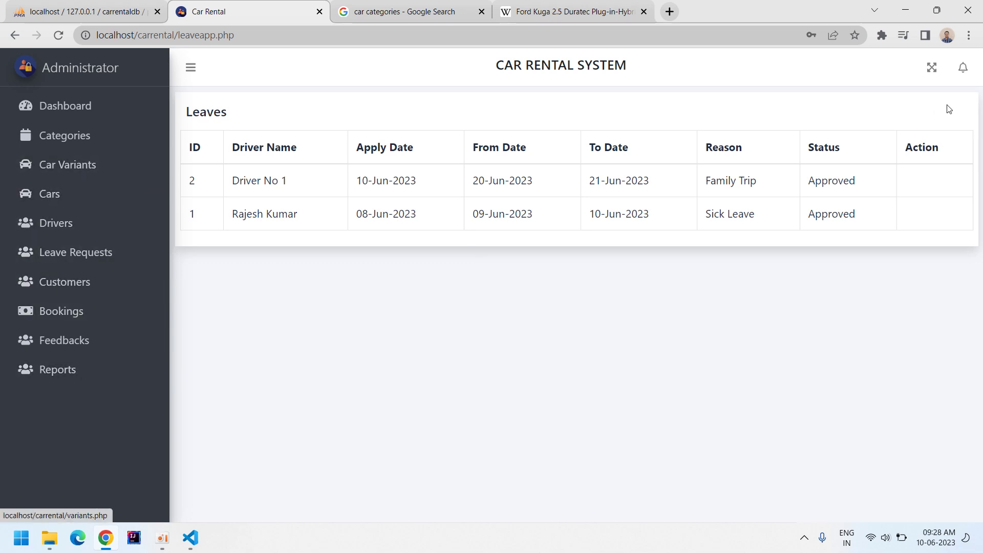
{"action": "left_click", "coordinate": [962, 70]}
{"action": "left_click", "coordinate": [847, 124]}
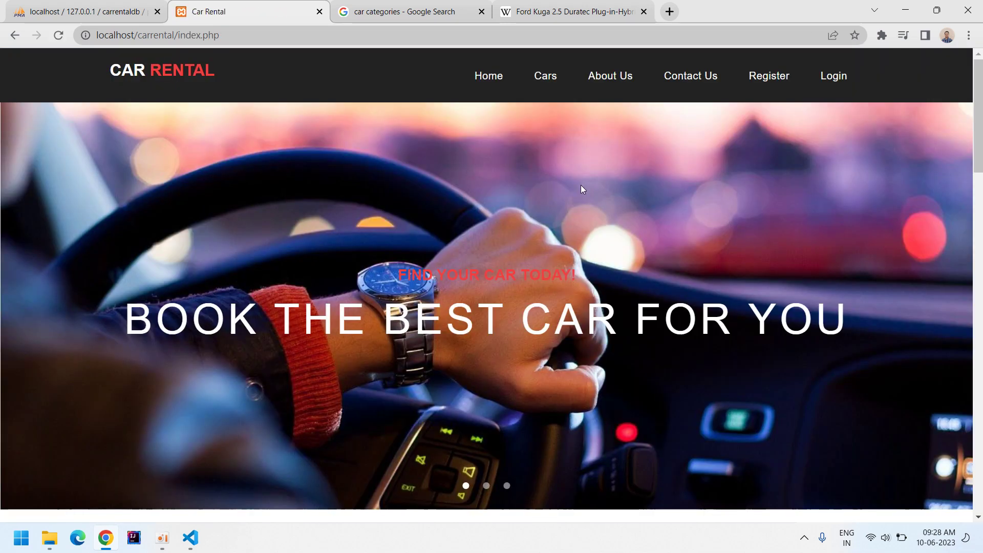
Sign in with the customer's e-mail and password, declining to save the password.
{"action": "left_click", "coordinate": [834, 80]}
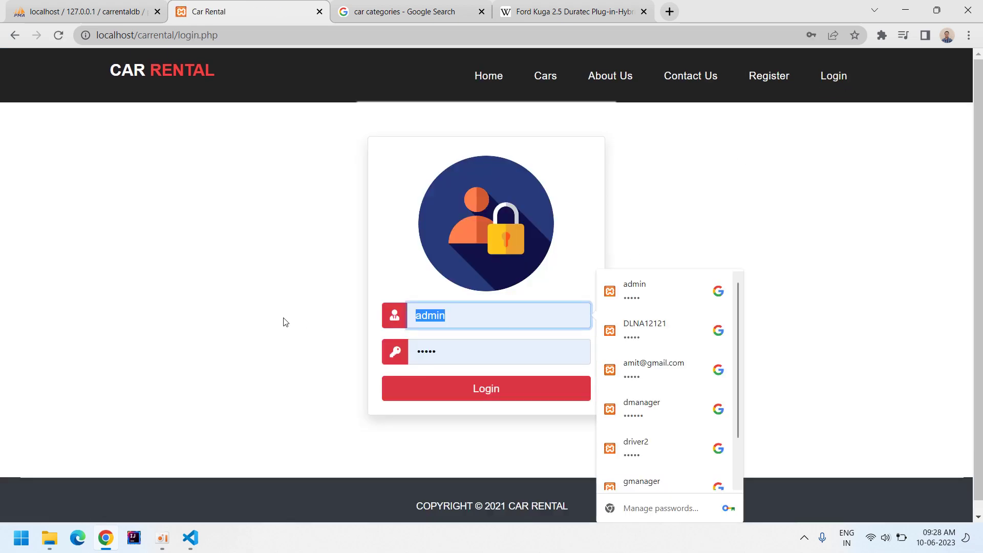
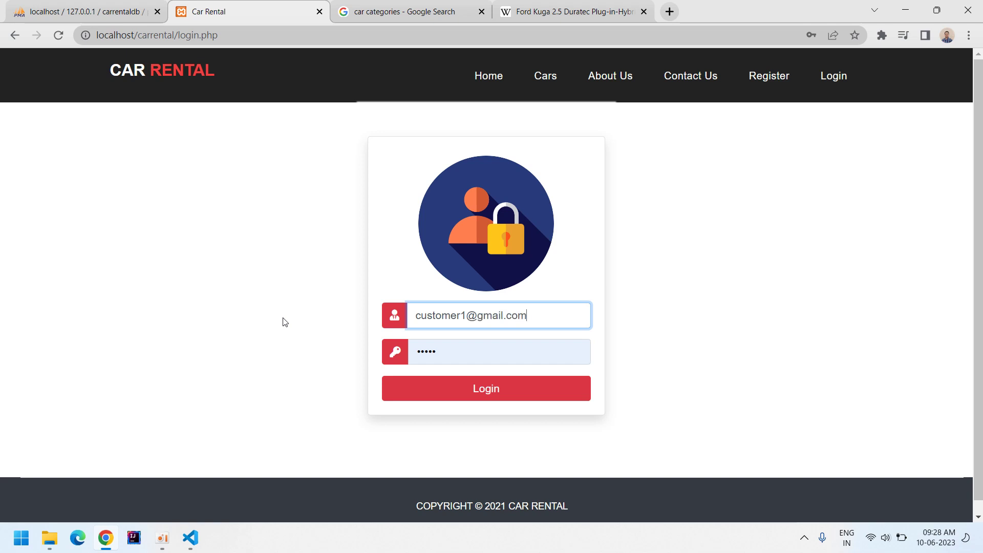
{"action": "key", "text": "Tab"}
{"action": "type", "text": "12345"}
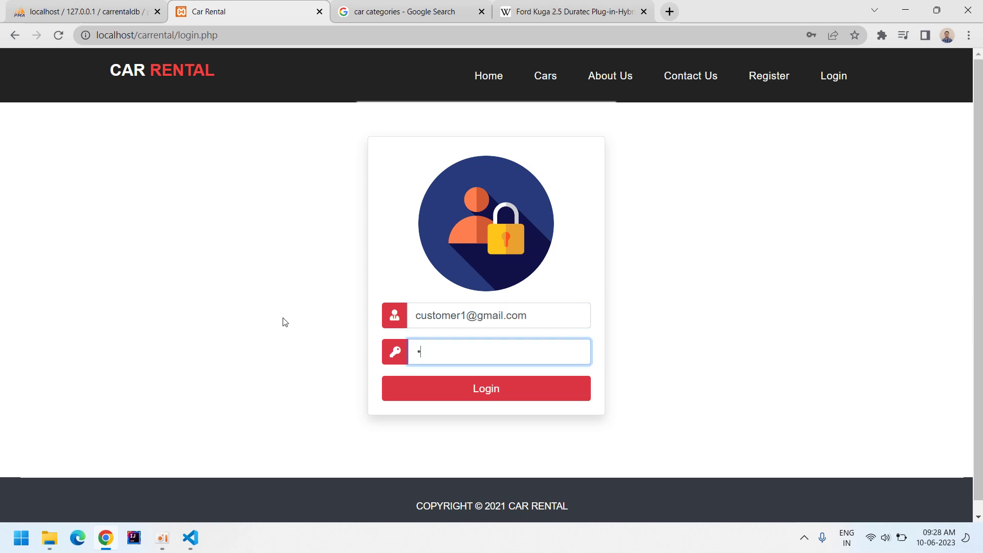
{"action": "key", "text": "Return"}
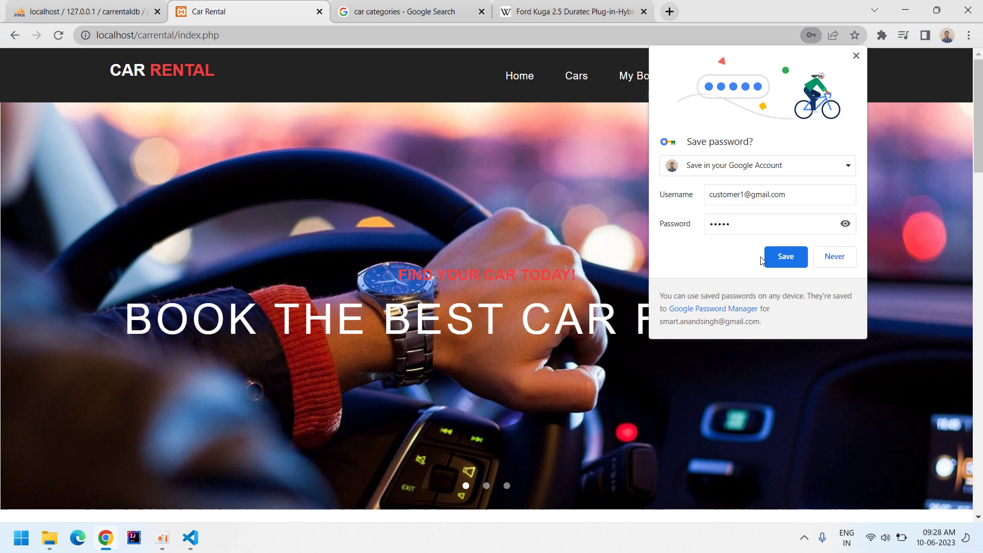
{"action": "left_click", "coordinate": [845, 261]}
Check the Cabrio booking form's driver list and ratings, keep Any Driver, then log out.
{"action": "left_click", "coordinate": [579, 78]}
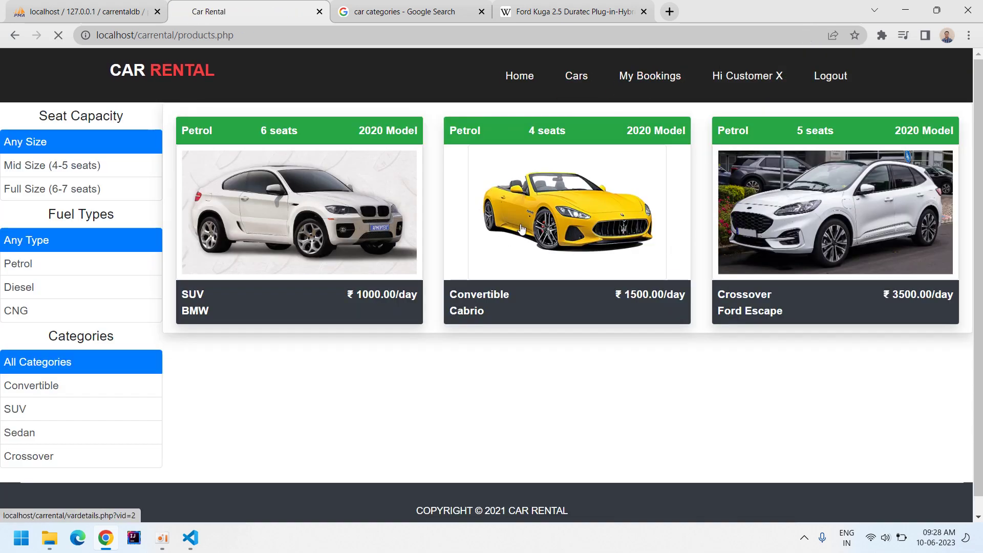
{"action": "left_click", "coordinate": [521, 229]}
{"action": "left_click", "coordinate": [581, 377]}
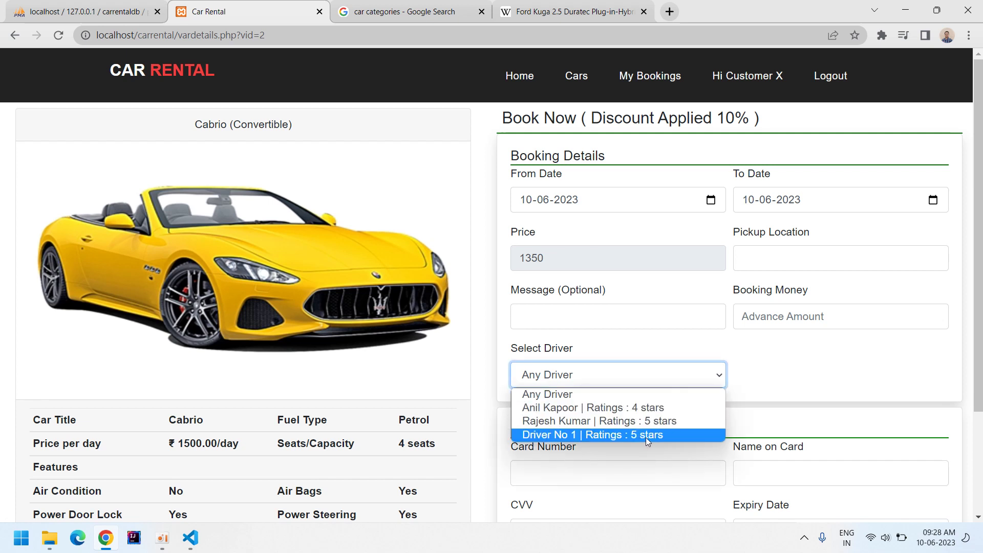
{"action": "left_click", "coordinate": [456, 357]}
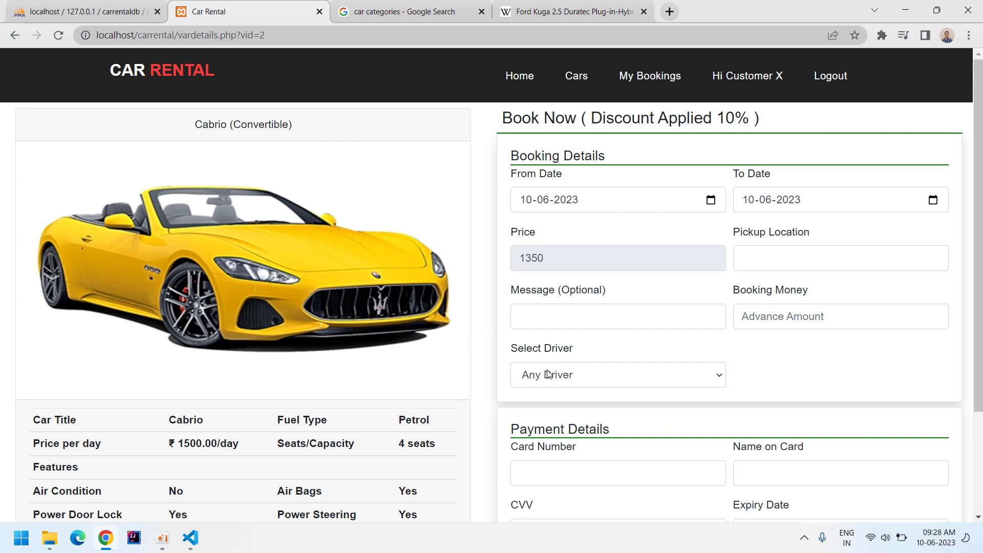
{"action": "left_click", "coordinate": [829, 76]}
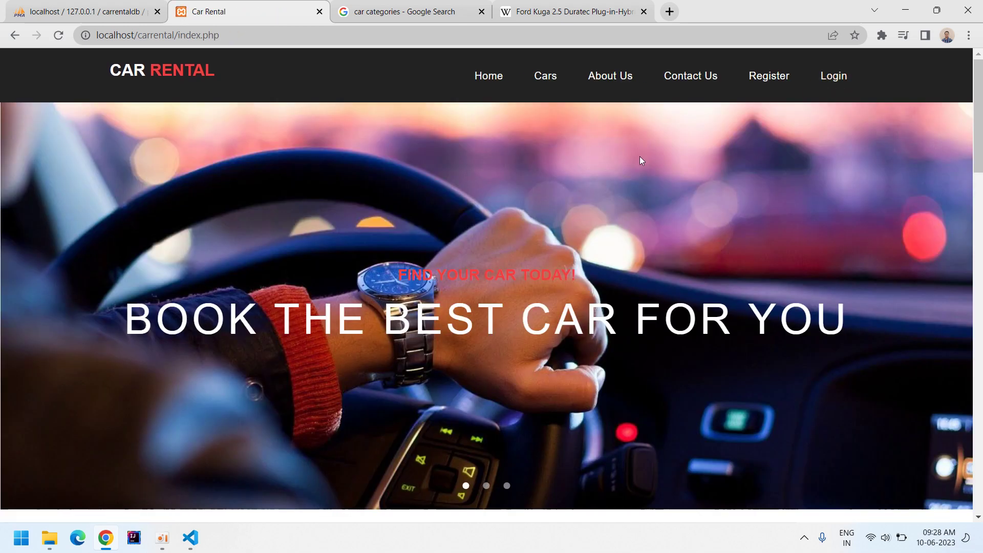